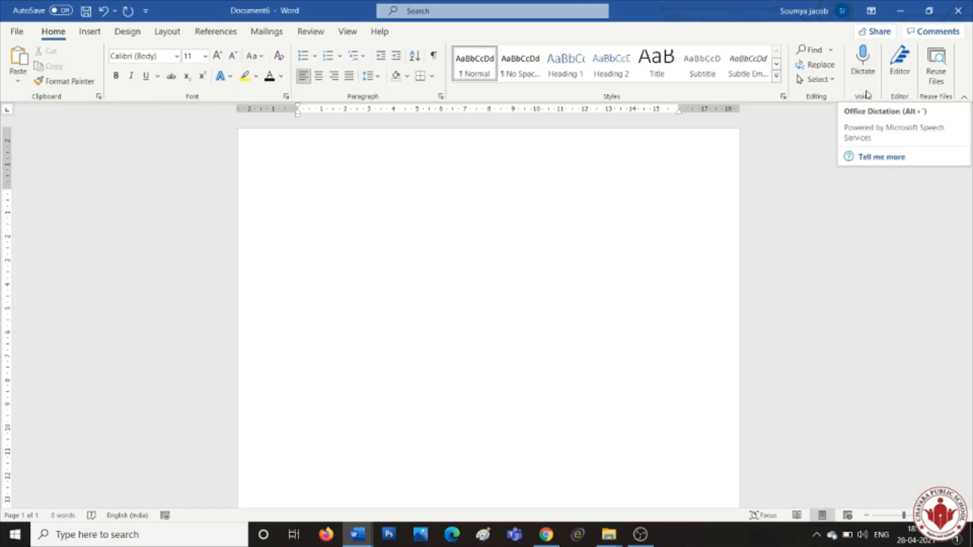
Step: Start voice dictation in the blank document and erase all of the trial text it transcribes
left_click(863, 71)
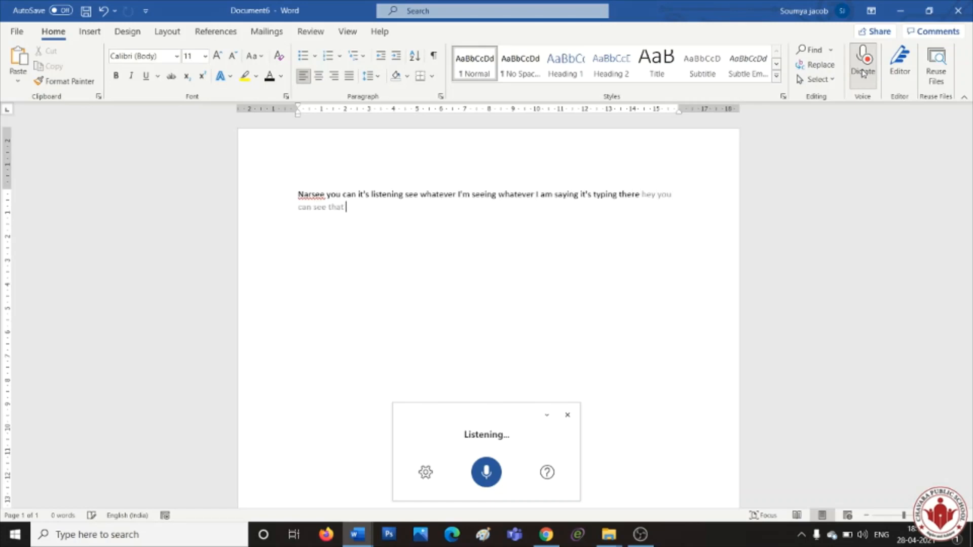
key("BackSpace")
key("BackSpace")
key("BackSpace")
key("BackSpace")
key("BackSpace")
key("BackSpace")
key("BackSpace")
key("BackSpace")
key("BackSpace")
key("BackSpace")
key("BackSpace")
key("BackSpace")
key("BackSpace")
key("BackSpace")
key("BackSpace")
key("BackSpace")
key("BackSpace")
key("BackSpace")
key("BackSpace")
key("BackSpace")
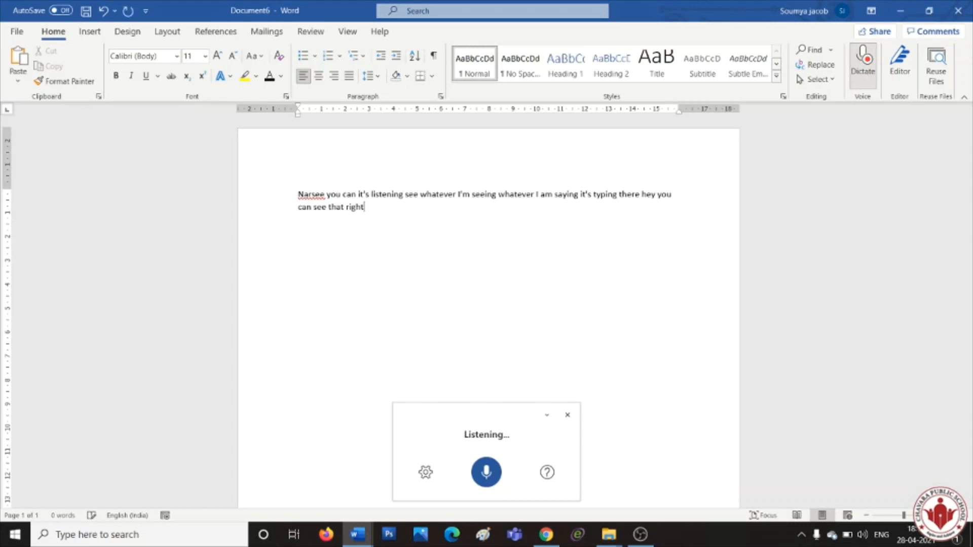
key("BackSpace")
key("BackSpace")
key("BackSpace")
key("BackSpace")
key("BackSpace")
key("BackSpace")
key("BackSpace")
key("BackSpace")
key("BackSpace")
key("BackSpace")
key("BackSpace")
key("BackSpace")
key("BackSpace")
key("BackSpace")
key("BackSpace")
key("BackSpace")
key("BackSpace")
key("BackSpace")
key("BackSpace")
key("BackSpace")
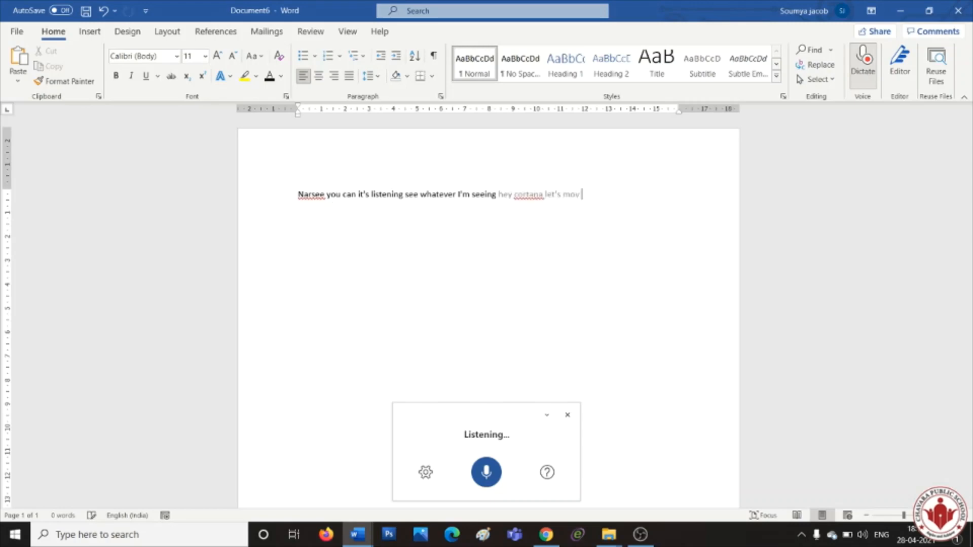
key("BackSpace")
key("BackSpace")
key("BackSpace")
key("BackSpace")
key("BackSpace")
key("BackSpace")
key("BackSpace")
key("BackSpace")
key("BackSpace")
key("BackSpace")
key("BackSpace")
key("BackSpace")
key("BackSpace")
key("BackSpace")
key("BackSpace")
key("BackSpace")
key("BackSpace")
key("BackSpace")
key("BackSpace")
key("BackSpace")
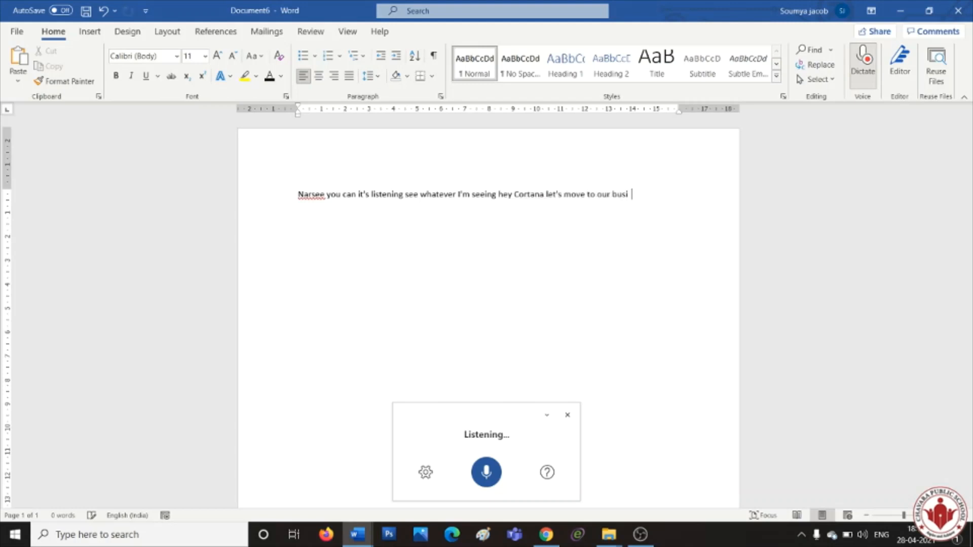
key("BackSpace")
key("BackSpace")
key("BackSpace")
key("BackSpace")
key("BackSpace")
key("BackSpace")
key("BackSpace")
key("BackSpace")
key("BackSpace")
key("BackSpace")
key("BackSpace")
key("BackSpace")
key("BackSpace")
key("BackSpace")
key("BackSpace")
key("BackSpace")
key("BackSpace")
key("BackSpace")
key("BackSpace")
key("BackSpace")
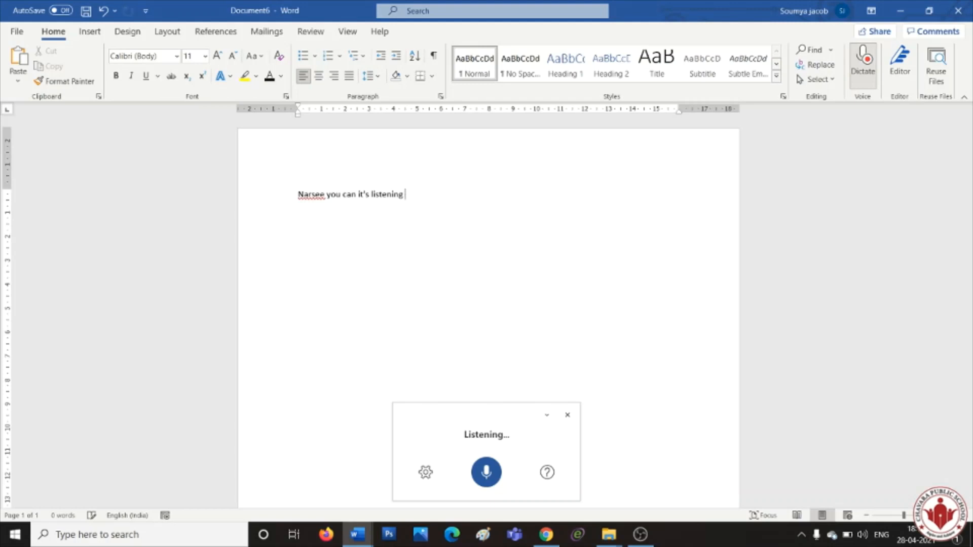
key("BackSpace")
key("BackSpace")
key("BackSpace")
key("BackSpace")
key("BackSpace")
key("BackSpace")
key("BackSpace")
key("BackSpace")
key("BackSpace")
key("BackSpace")
key("BackSpace")
key("BackSpace")
key("BackSpace")
key("BackSpace")
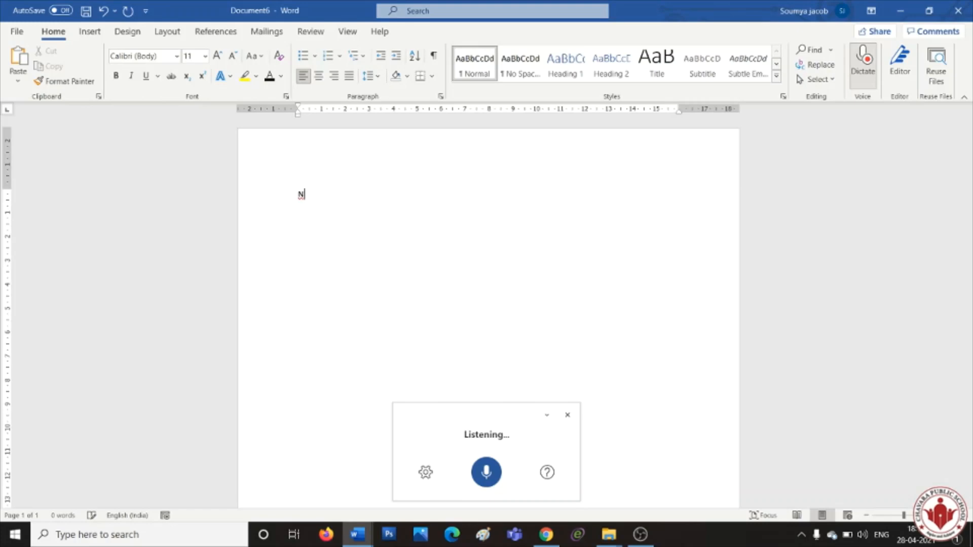
key("BackSpace")
key("BackSpace")
key("BackSpace")
key("BackSpace")
key("BackSpace")
key("BackSpace")
key("BackSpace")
key("BackSpace")
key("BackSpace")
key("BackSpace")
key("BackSpace")
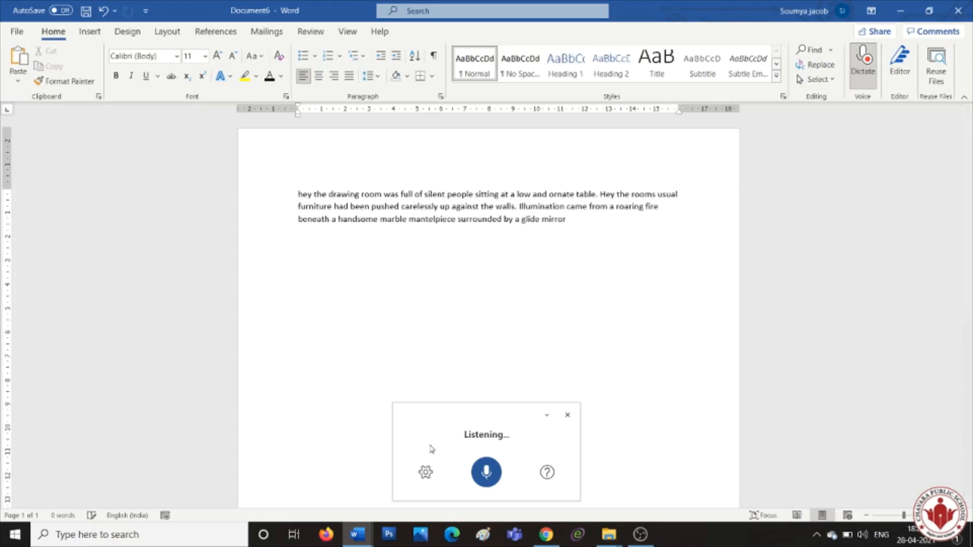
Step: Pause dictation after the drawing-room passage and correct its opening "hey the" to "The"
left_click(485, 476)
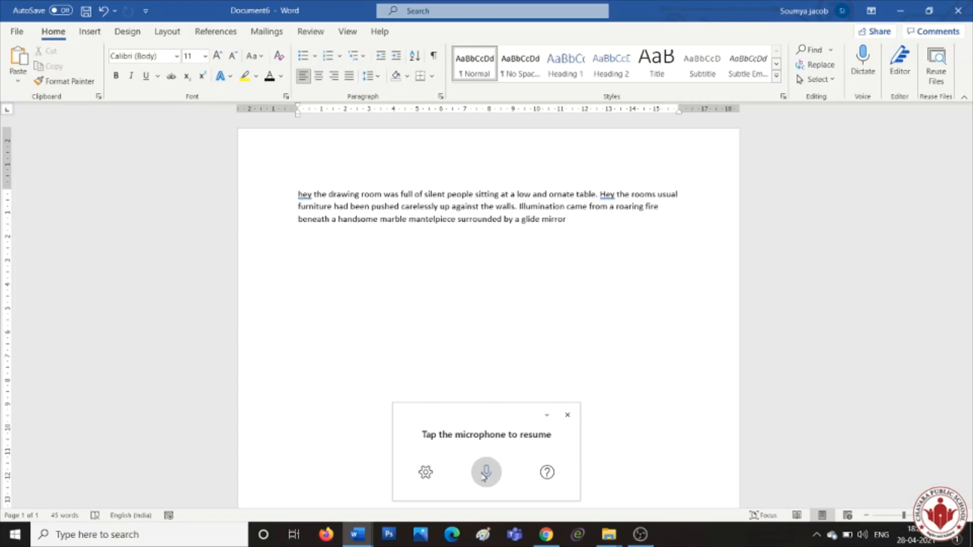
left_click(311, 194)
key("BackSpace")
key("BackSpace")
key("BackSpace")
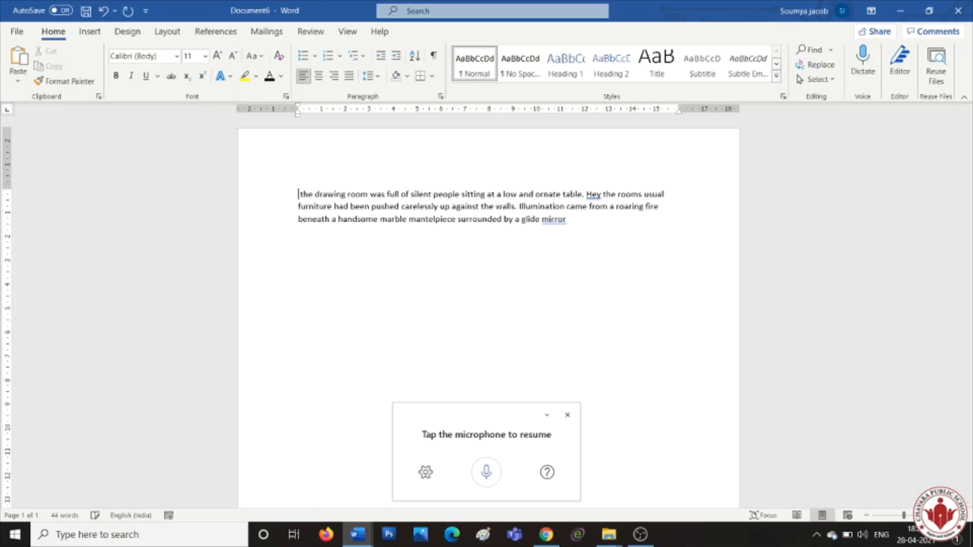
key("Delete")
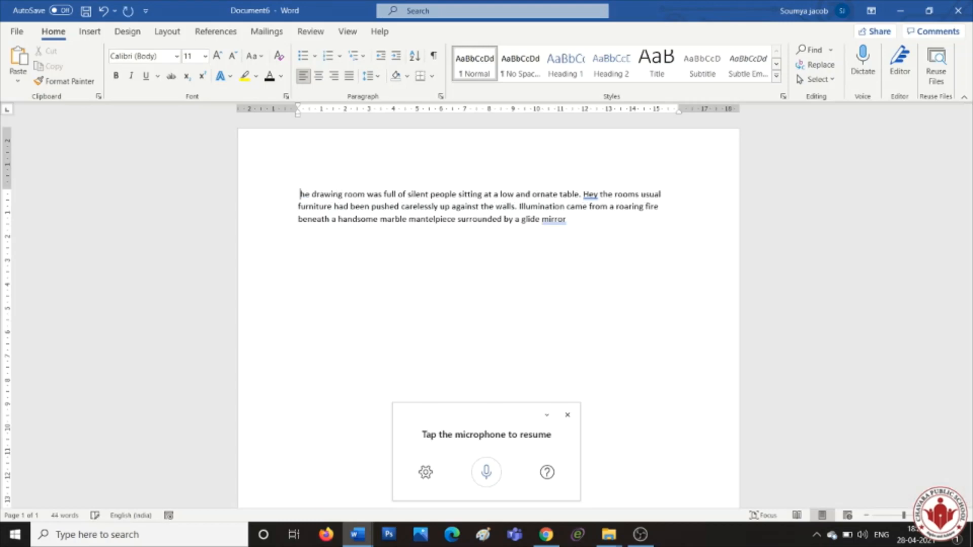
type("T")
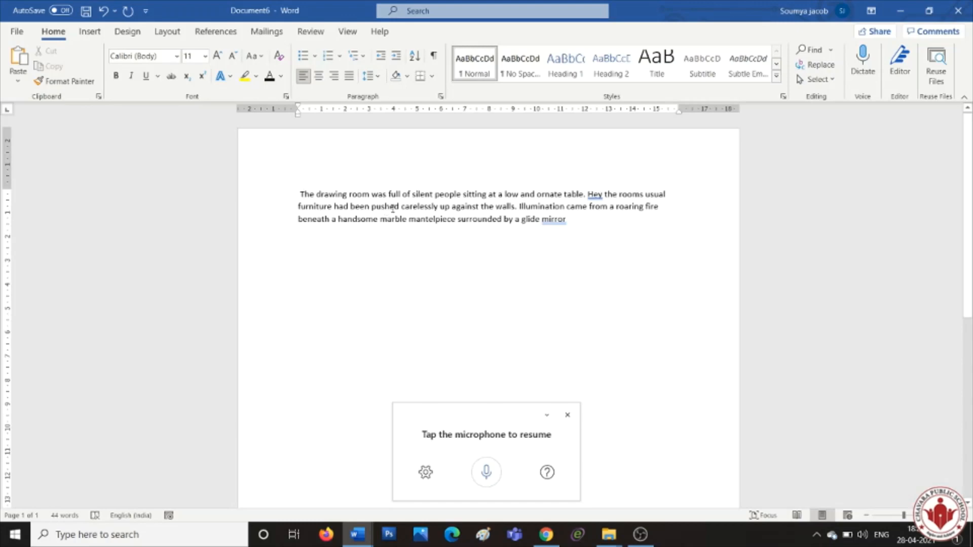
Step: Change the word "low" to "long" in the first sentence of the dictated passage
left_click(518, 194)
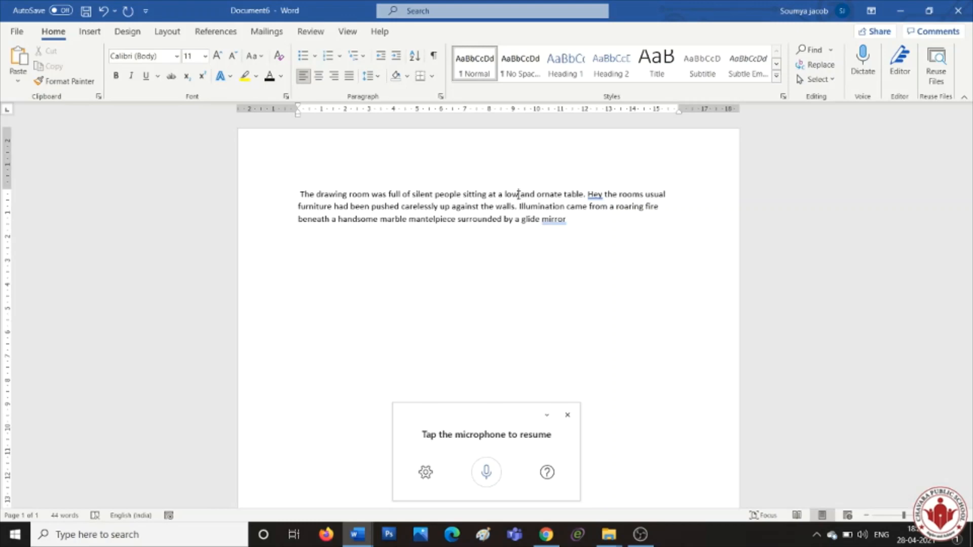
key("BackSpace")
type("n")
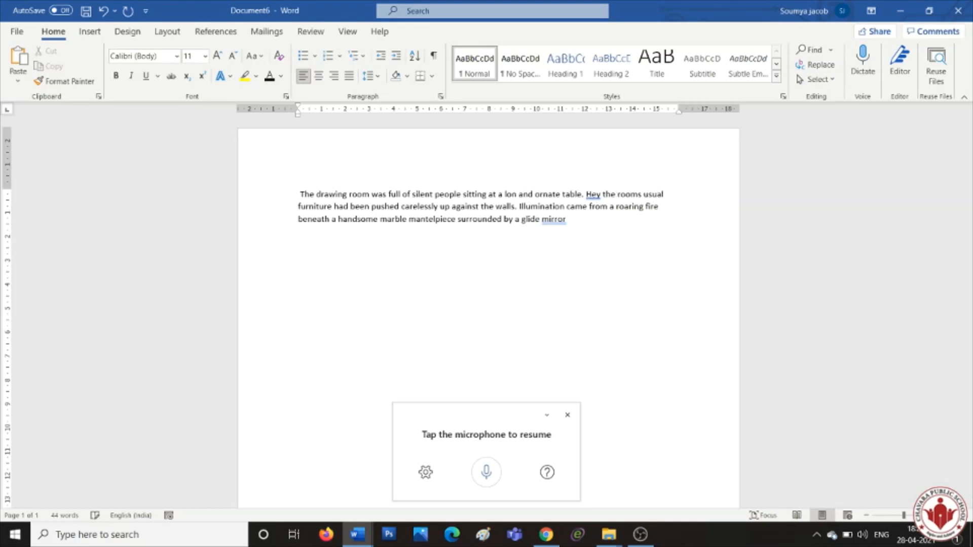
type("g")
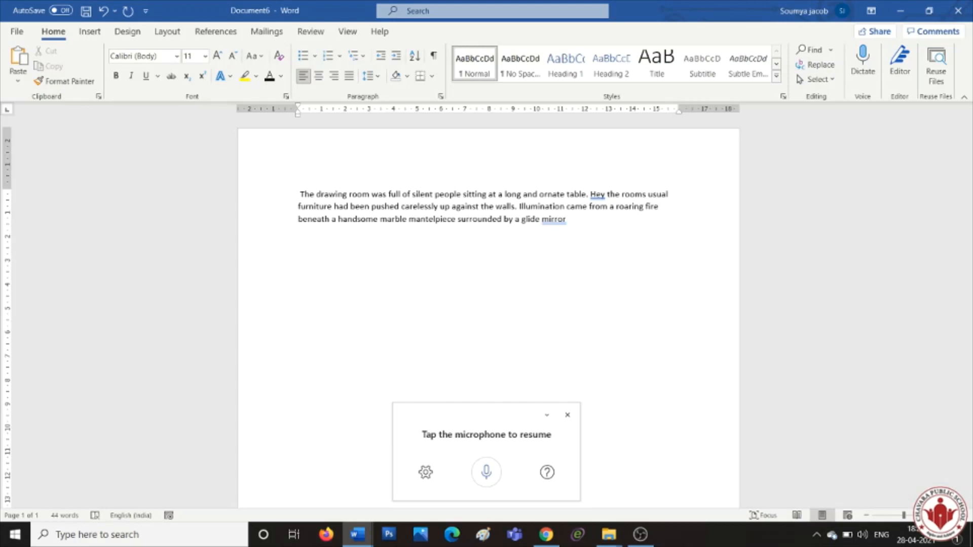
Step: Remove the stray "Hey" from the second sentence and make it begin with "The"
left_click(608, 195)
key("BackSpace")
key("BackSpace")
key("BackSpace")
key("BackSpace")
key("Delete")
type("T")
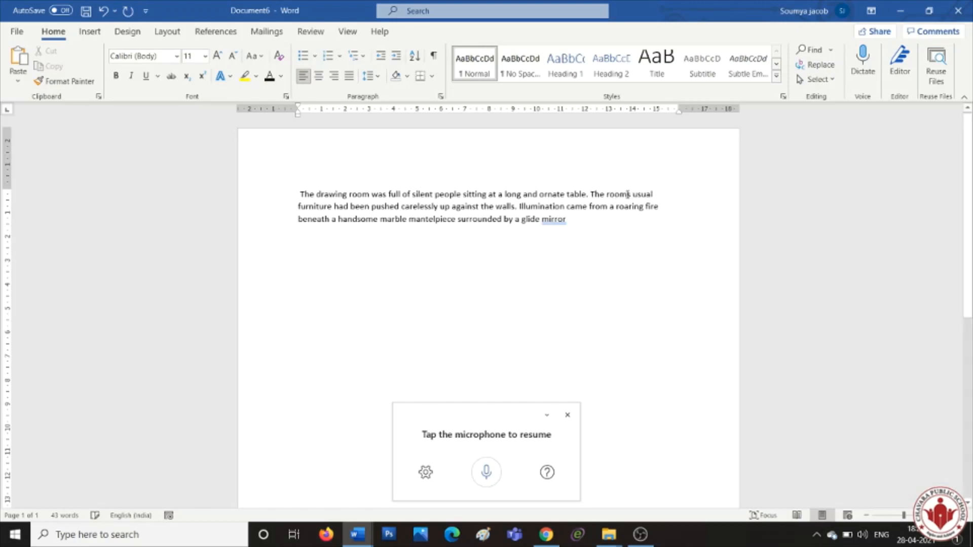
Step: Correct "rooms" to "room's", add a "d" to "glide", and end the passage with a full stop after "mirror"
type("'")
left_click(541, 219)
type("d")
left_click(586, 218)
type(".")
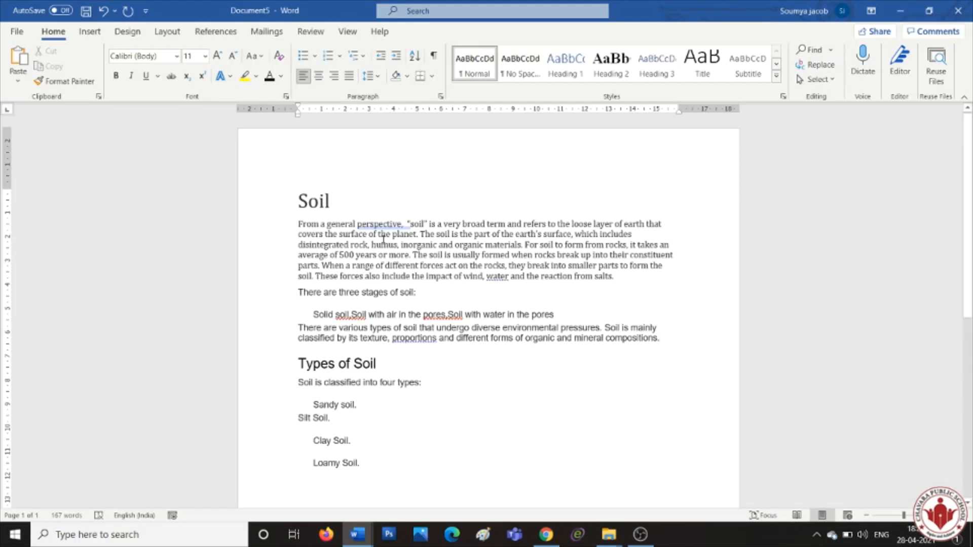
Step: Try a first-line indent on the opening paragraph below the Soil title in Document5
left_click(300, 223)
key("Tab")
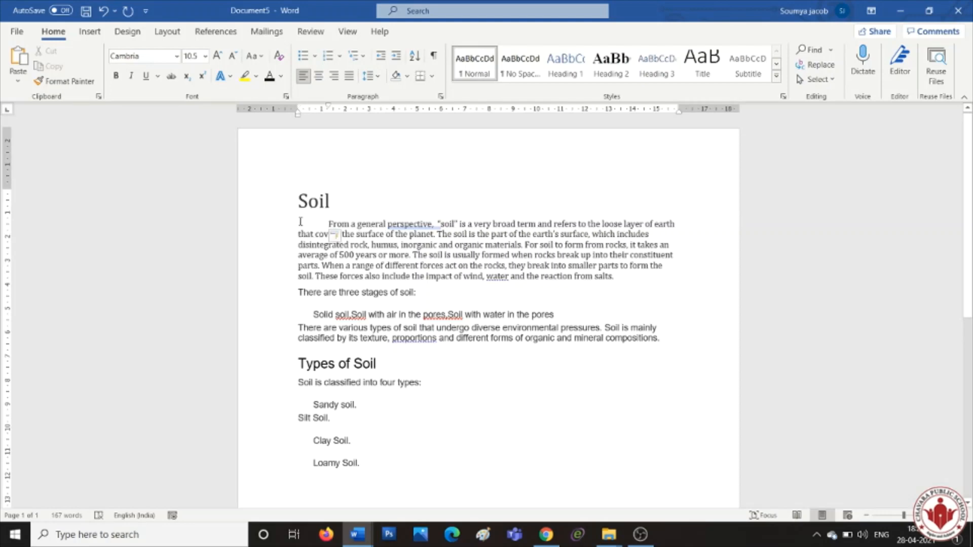
key("BackSpace")
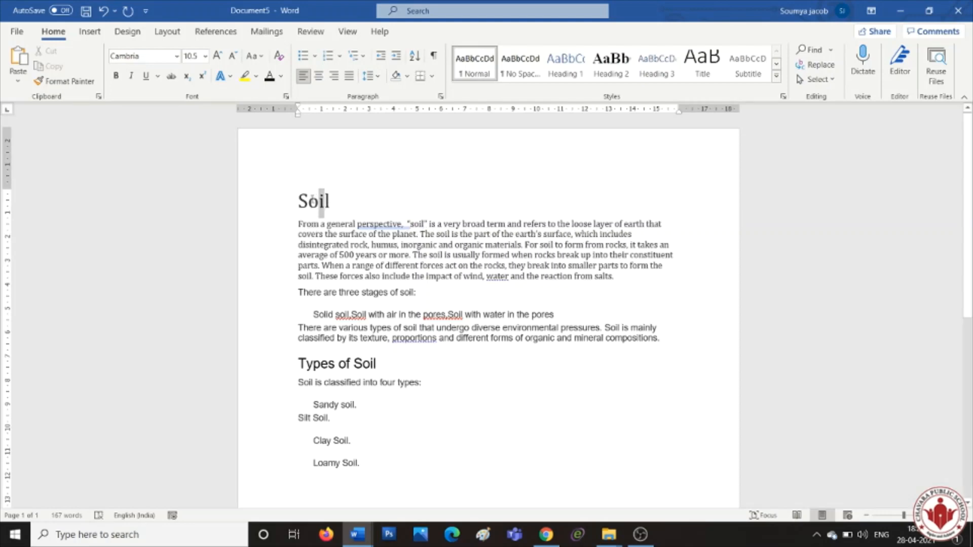
Step: Set the font of the "Soil" title to Britannic Bold
double_click(321, 202)
key("Home")
left_click_drag(300, 202, 343, 204)
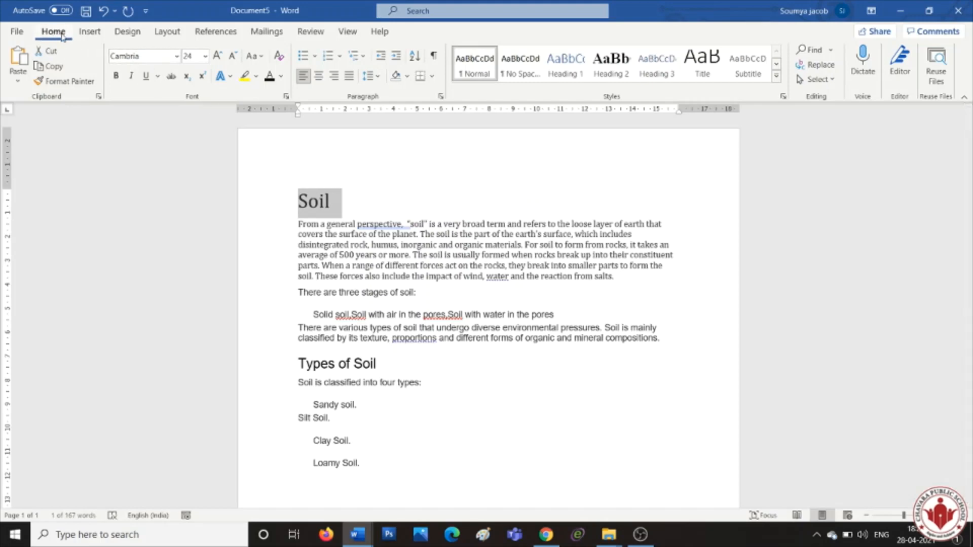
left_click(176, 57)
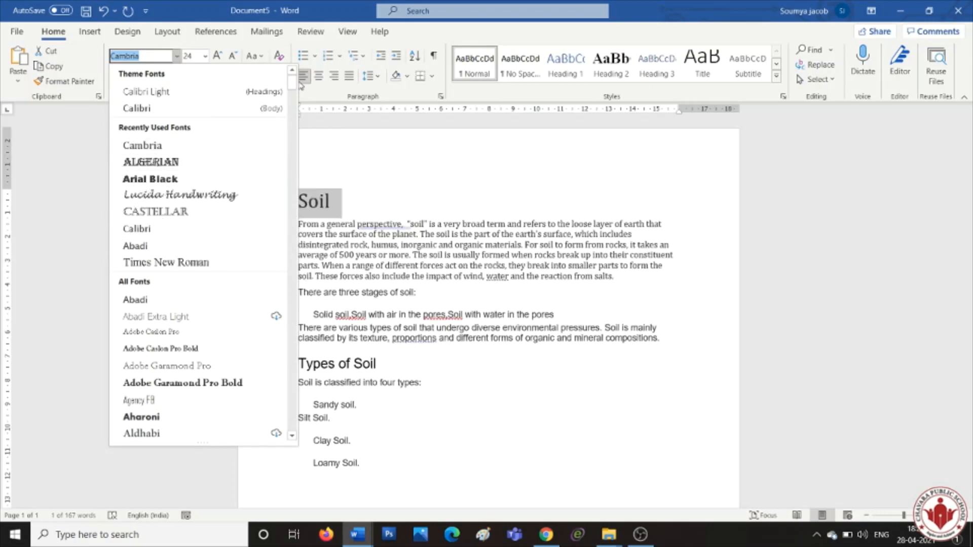
left_click_drag(293, 84, 295, 110)
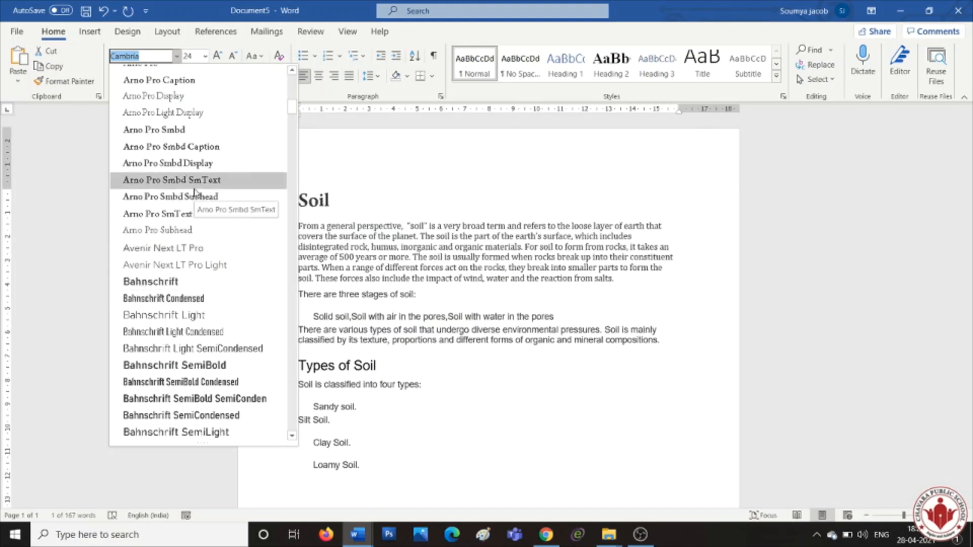
left_click_drag(296, 113, 298, 128)
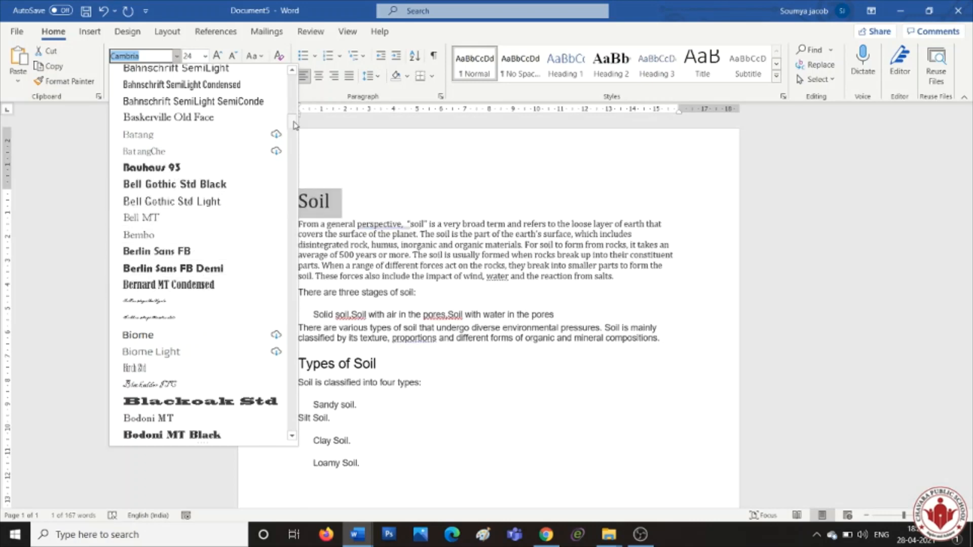
left_click_drag(294, 125, 293, 141)
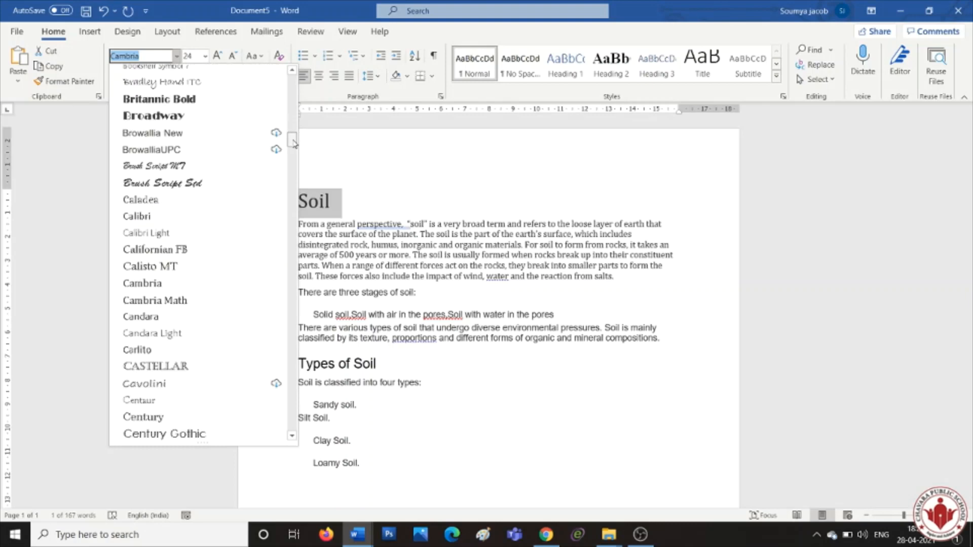
left_click(210, 99)
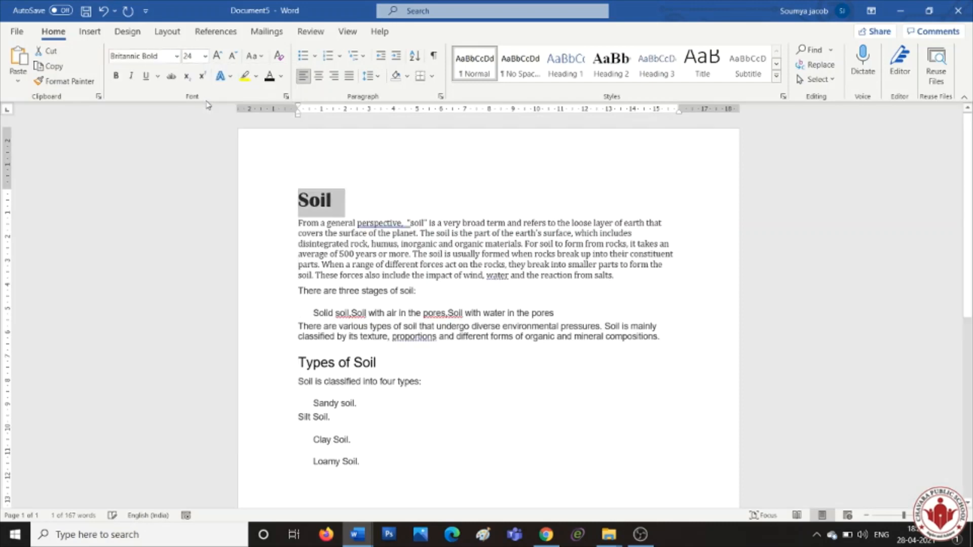
Step: Change the font of the whole opening paragraph below the title to Times New Roman
left_click(439, 279)
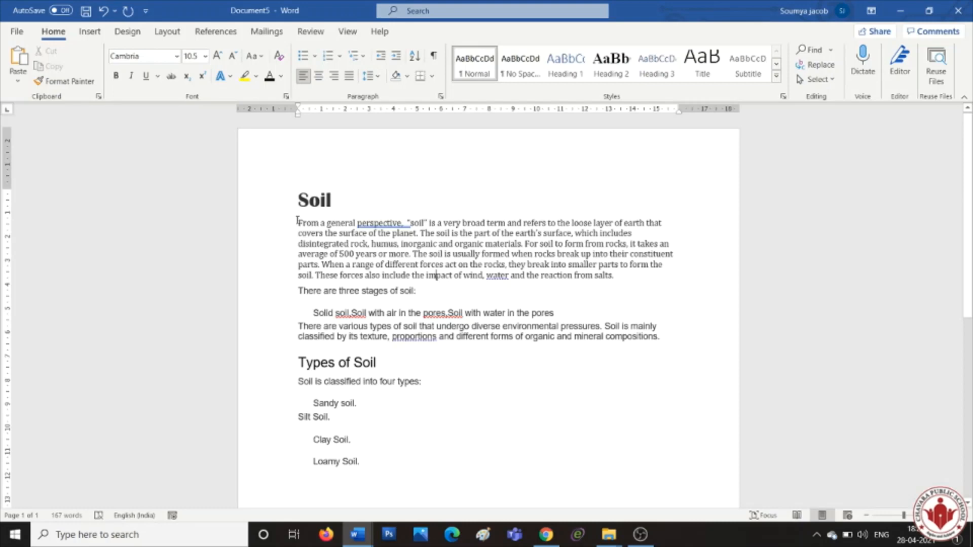
left_click_drag(298, 223, 627, 276)
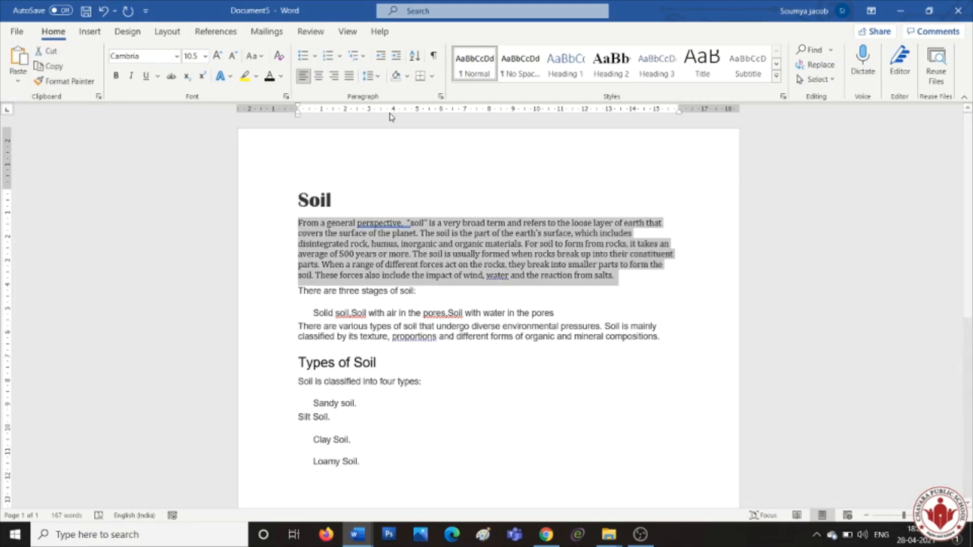
left_click(176, 58)
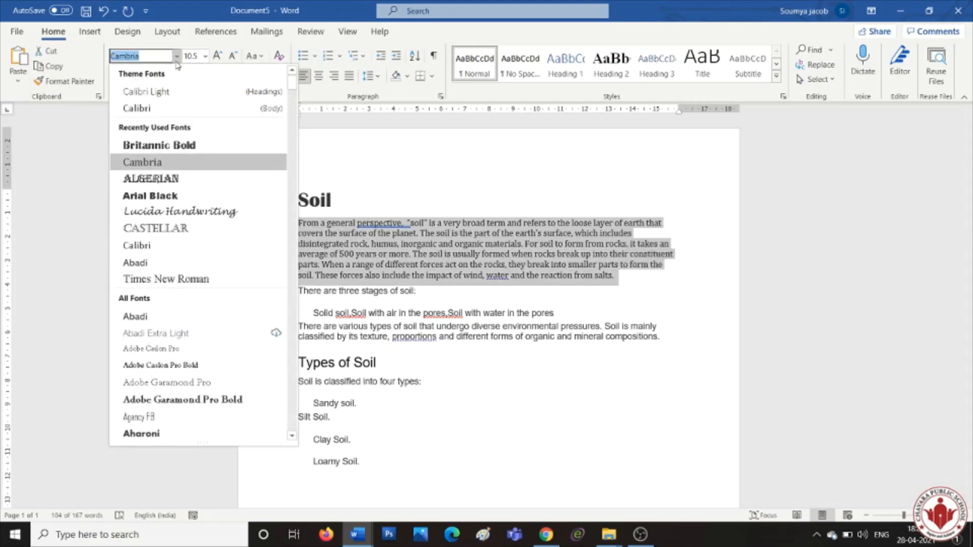
type("Times New Roman")
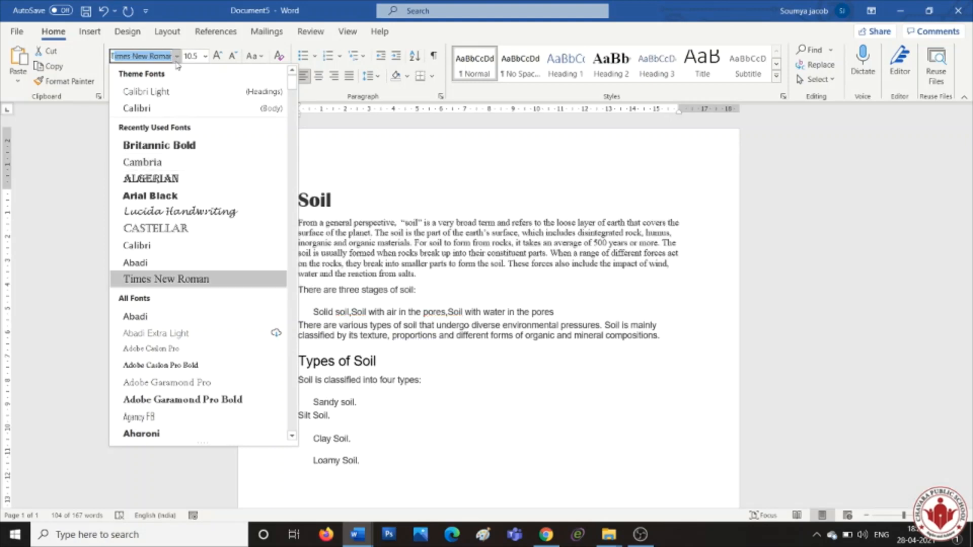
left_click(211, 279)
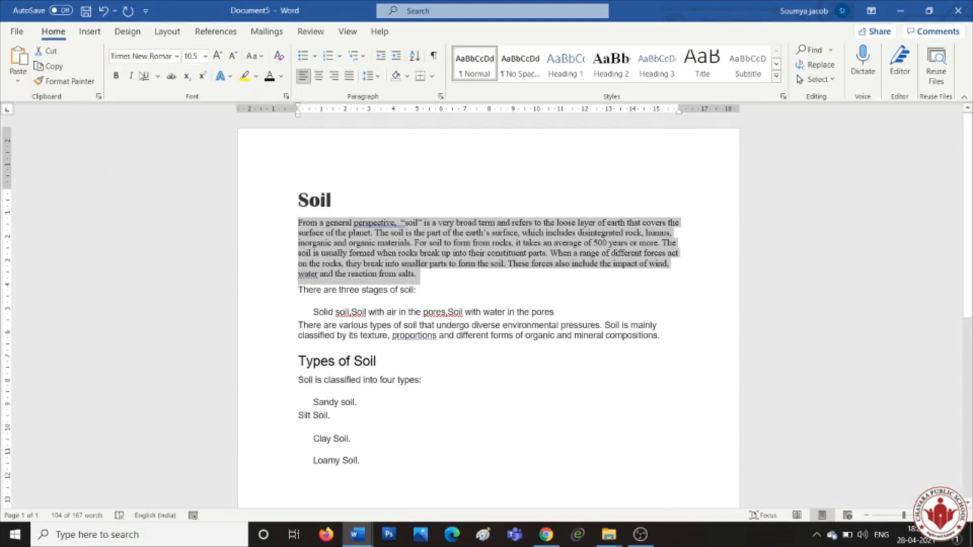
Step: Try Calibri on the opening paragraph and return its font to Cambria
left_click(176, 57)
left_click(158, 110)
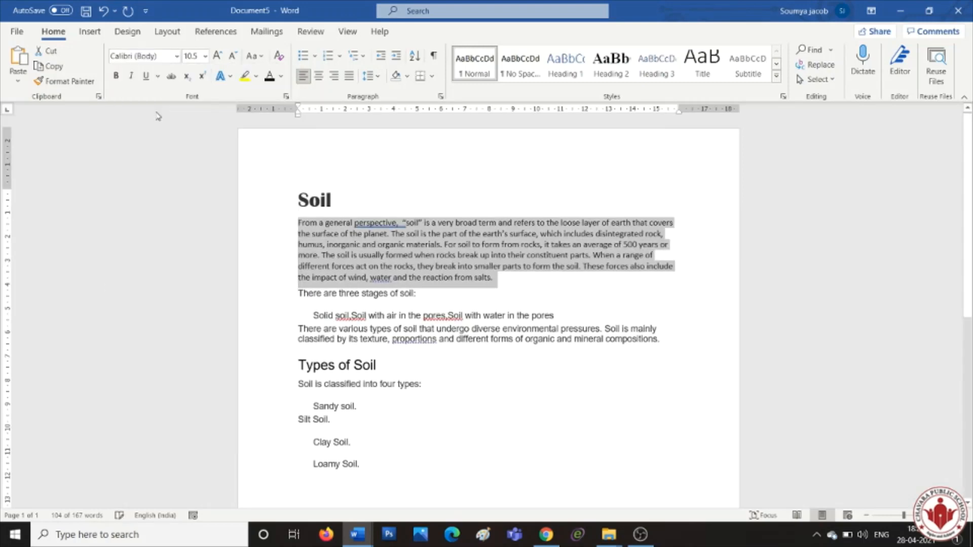
left_click(175, 57)
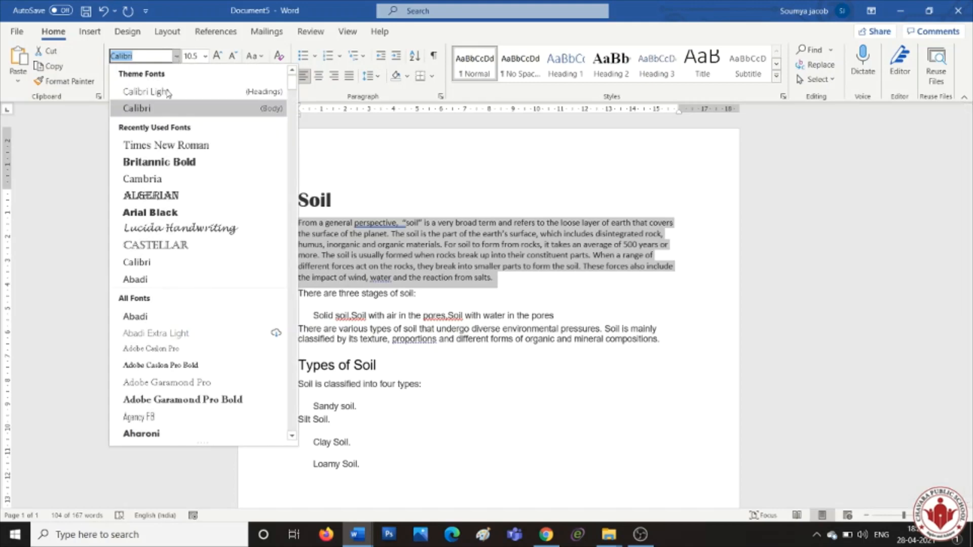
left_click(163, 177)
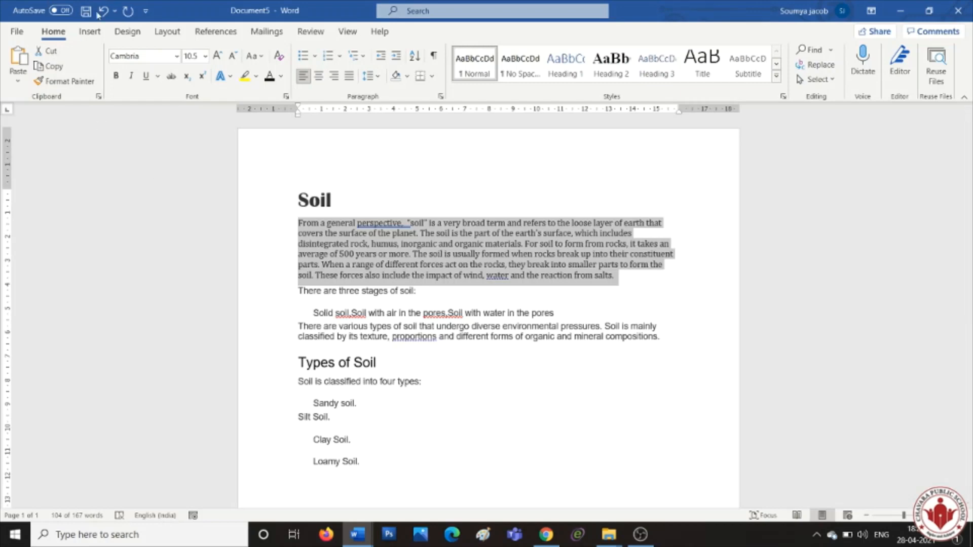
left_click(178, 56)
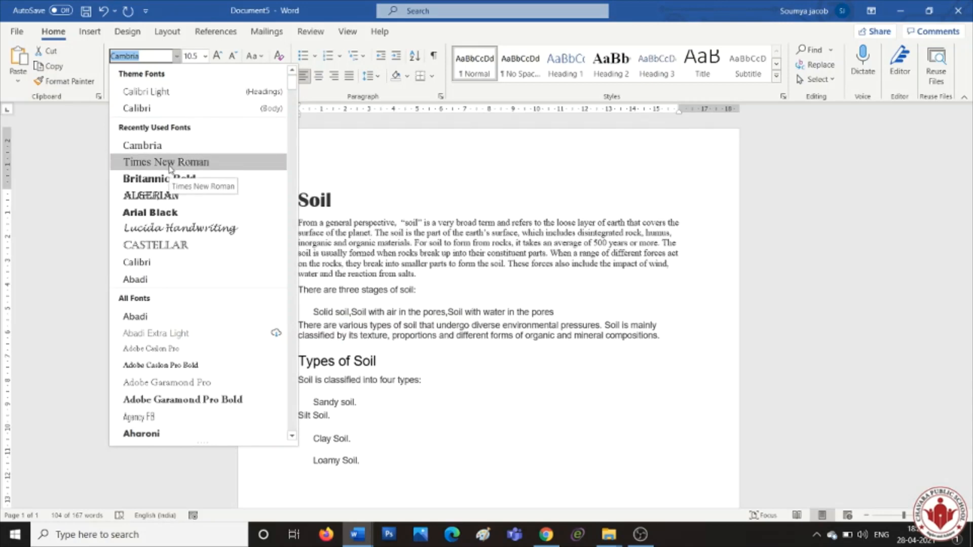
left_click(445, 165)
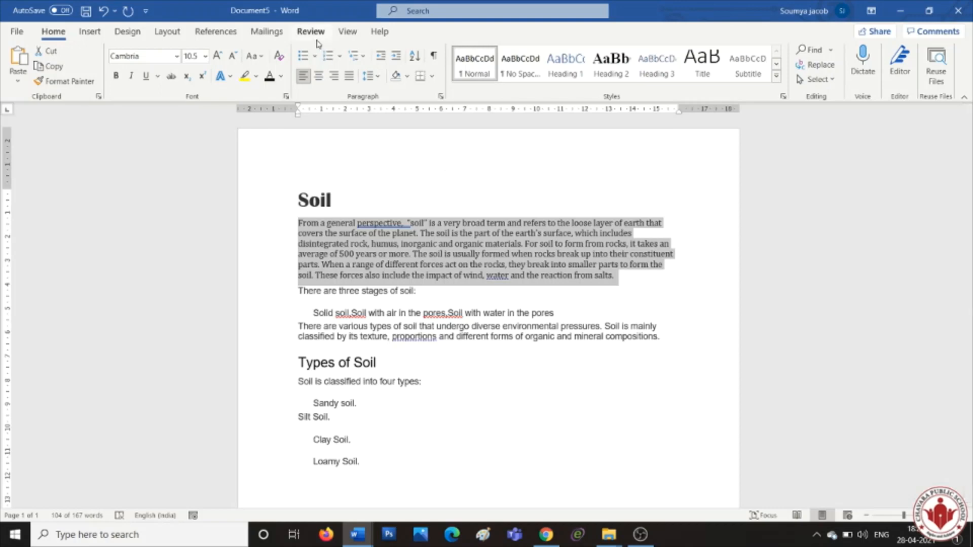
Step: Set the font size of the opening paragraph below the Soil title to 12
left_click(206, 56)
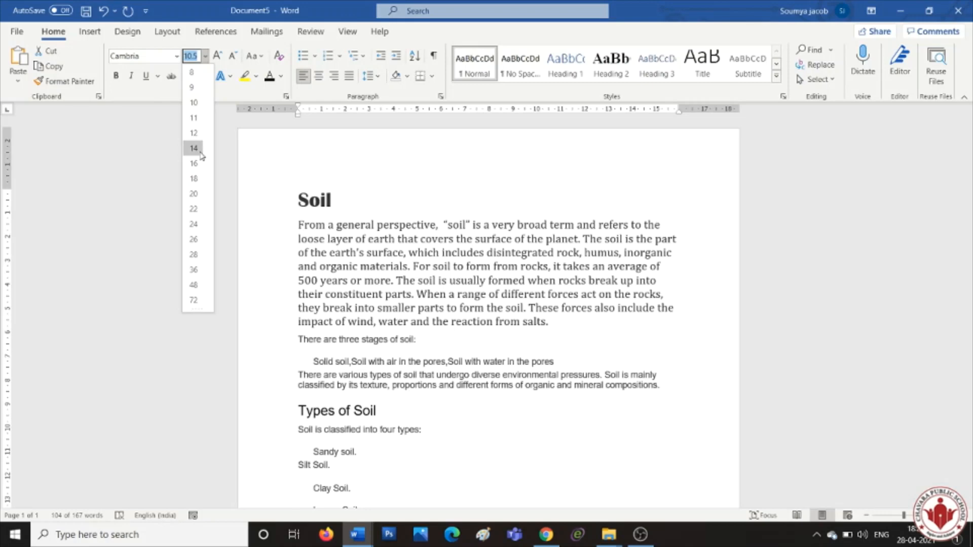
left_click(197, 138)
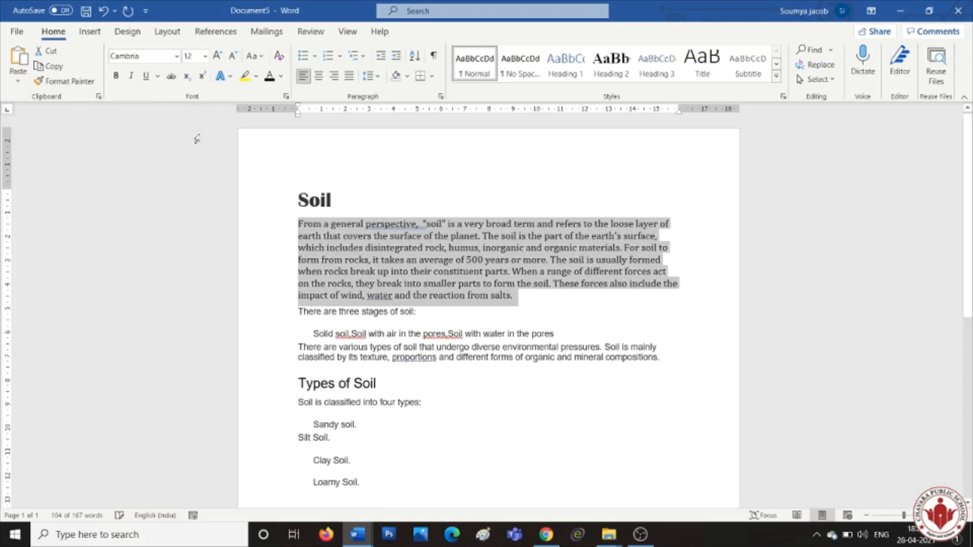
Step: Make the line "There are three stages of soil" bold and set its font to Arial Black
left_click(424, 315)
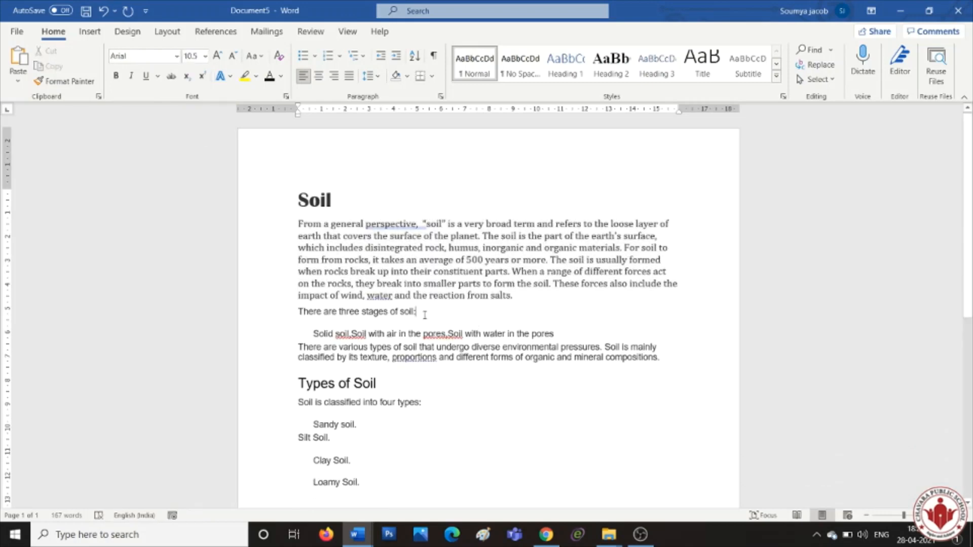
key("ctrl+shift+Left")
key("ctrl+shift+Left")
key("ctrl+shift+Left")
key("ctrl+shift+Left")
key("ctrl+shift+Left")
key("ctrl+shift+Left")
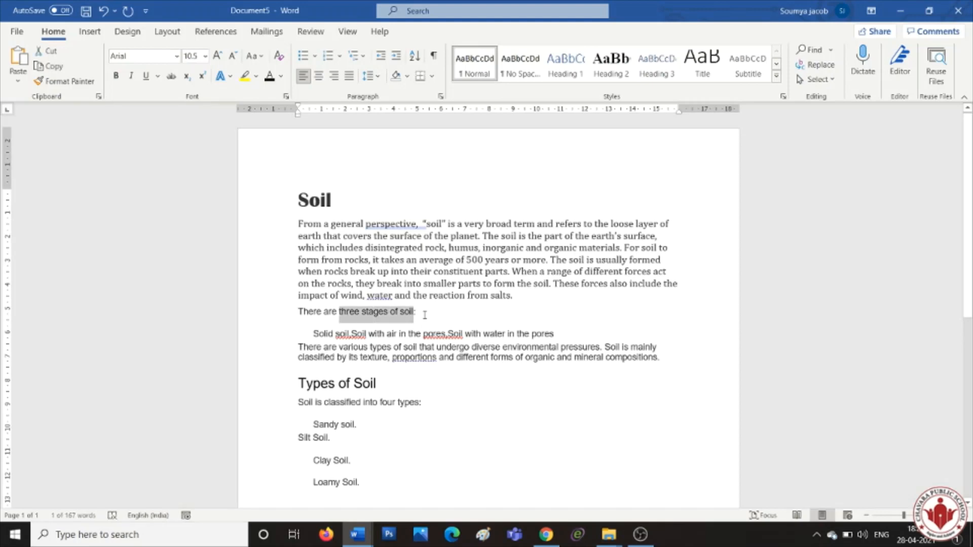
left_click(116, 76)
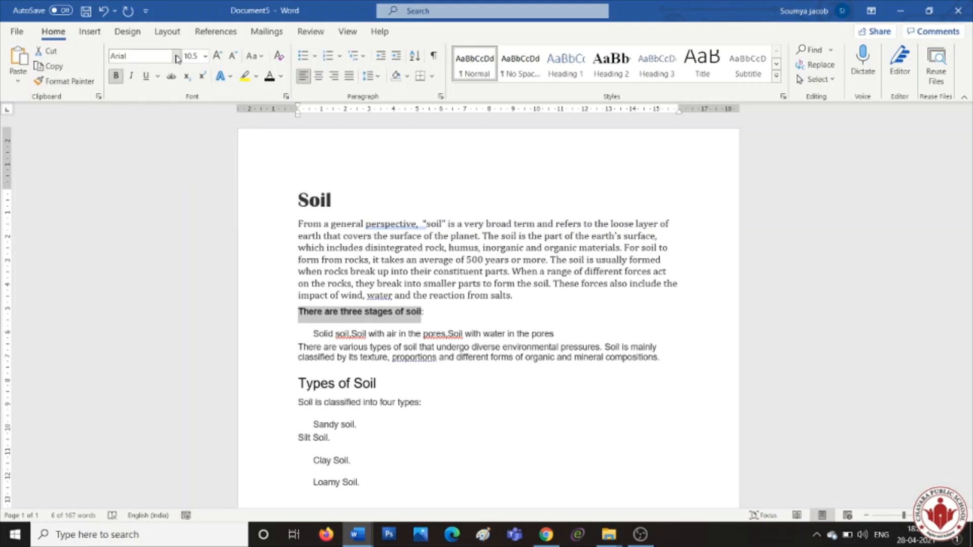
left_click(176, 56)
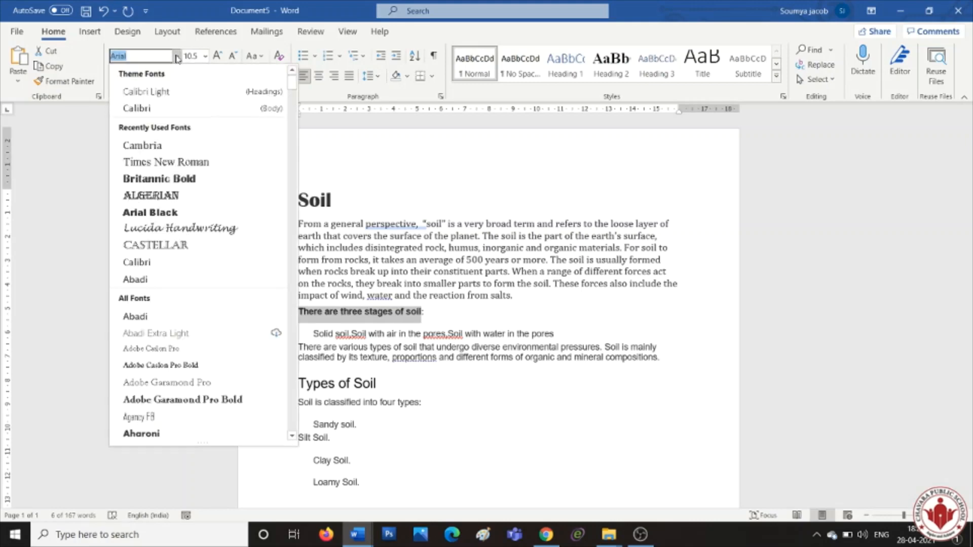
left_click(171, 215)
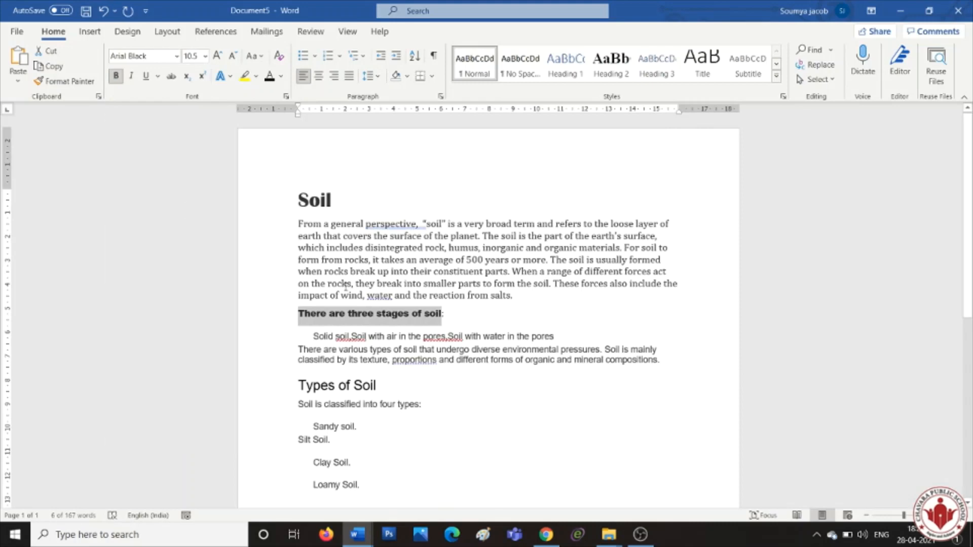
Step: Change all text from "Solid soil" through the "Loamy Soil." line to the Cambria font
left_click_drag(313, 333, 504, 494)
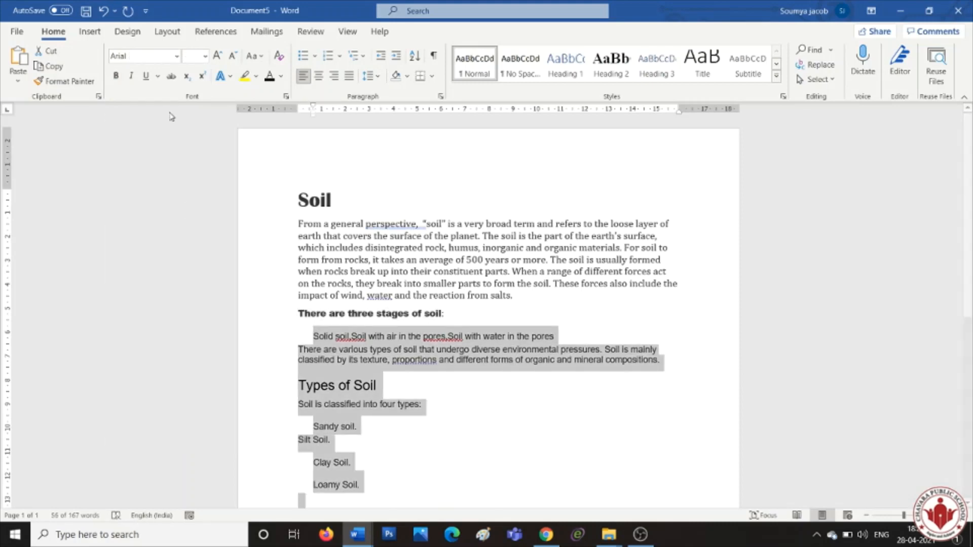
left_click(176, 56)
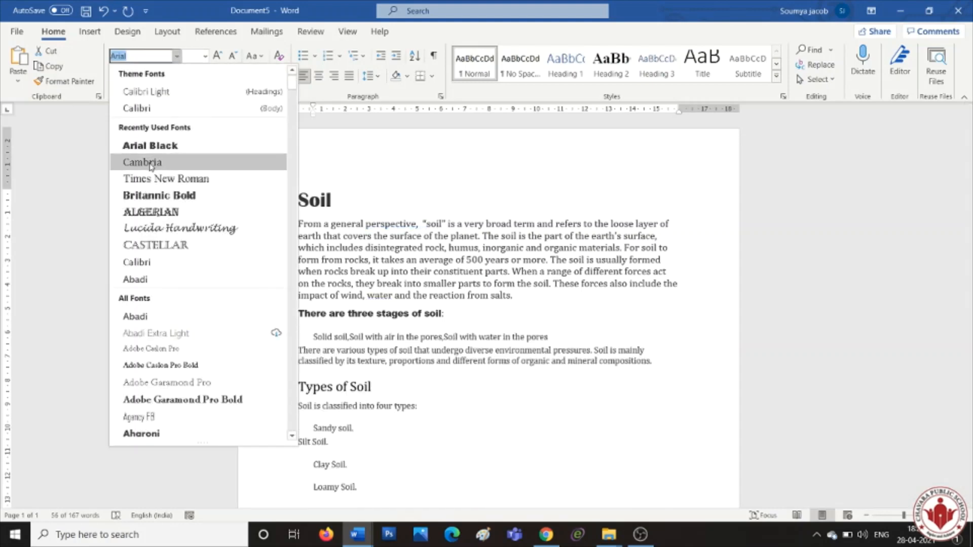
left_click(147, 163)
Step: Set the font of the "Types of Soil" heading to Algerian
left_click(382, 394)
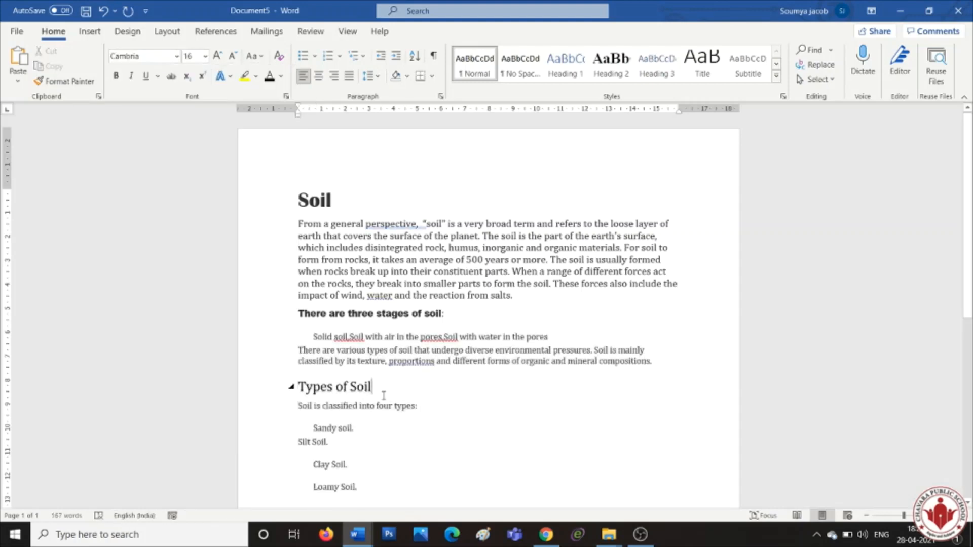
double_click(383, 396)
left_click(383, 396)
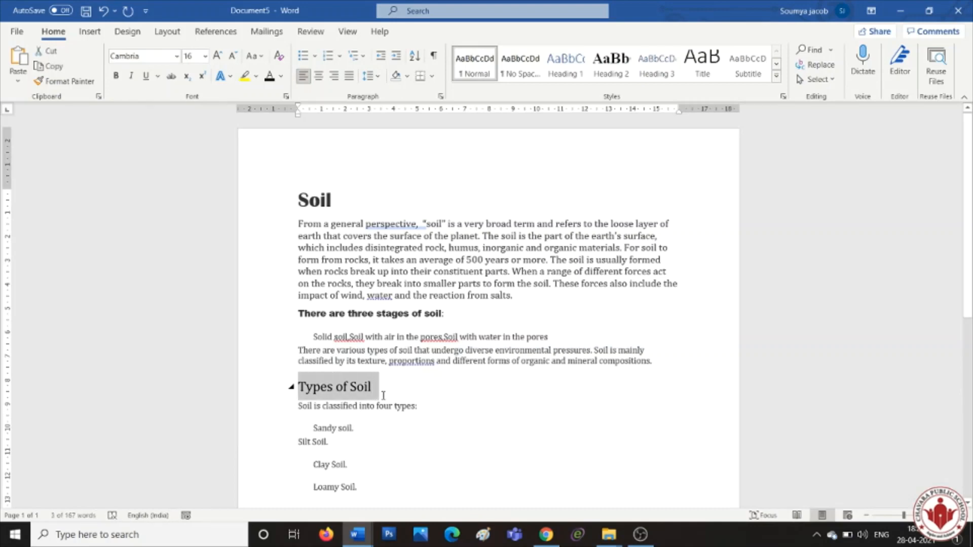
left_click(176, 56)
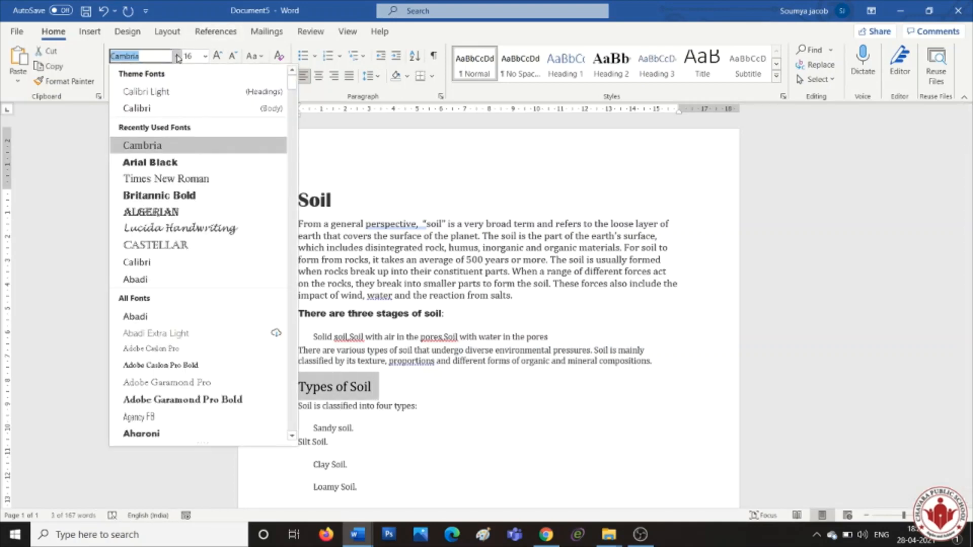
left_click(171, 214)
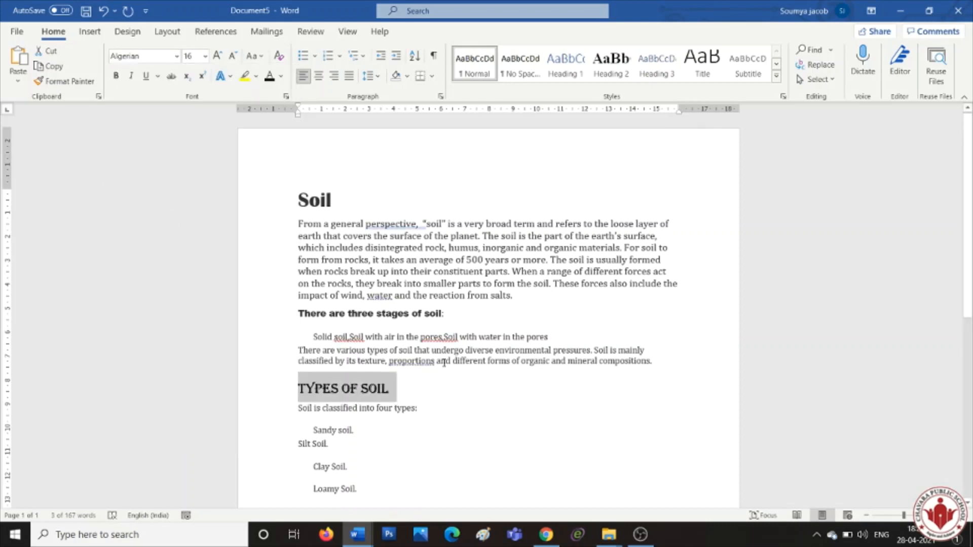
left_click(417, 382)
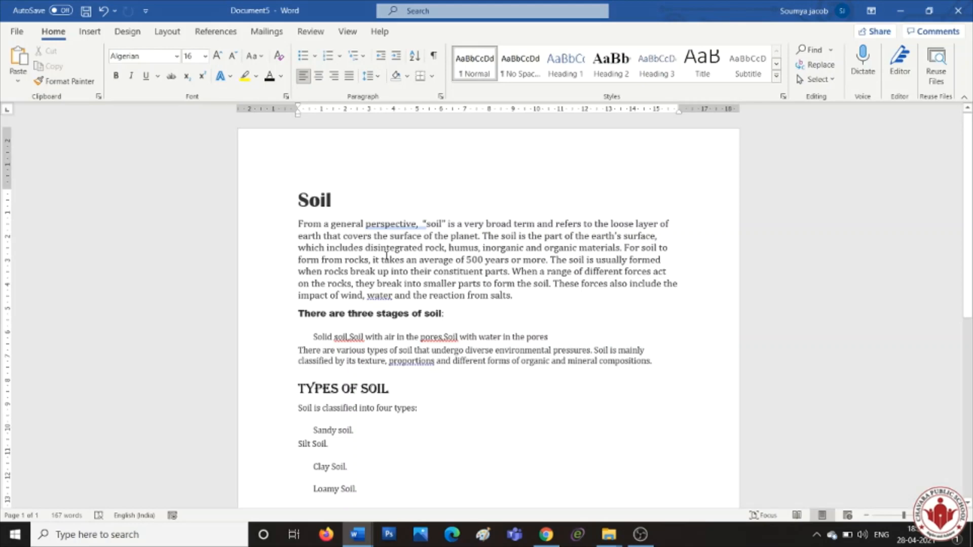
Step: Color the "Soil" title with a darker shade of the blue theme color
left_click_drag(350, 202, 280, 201)
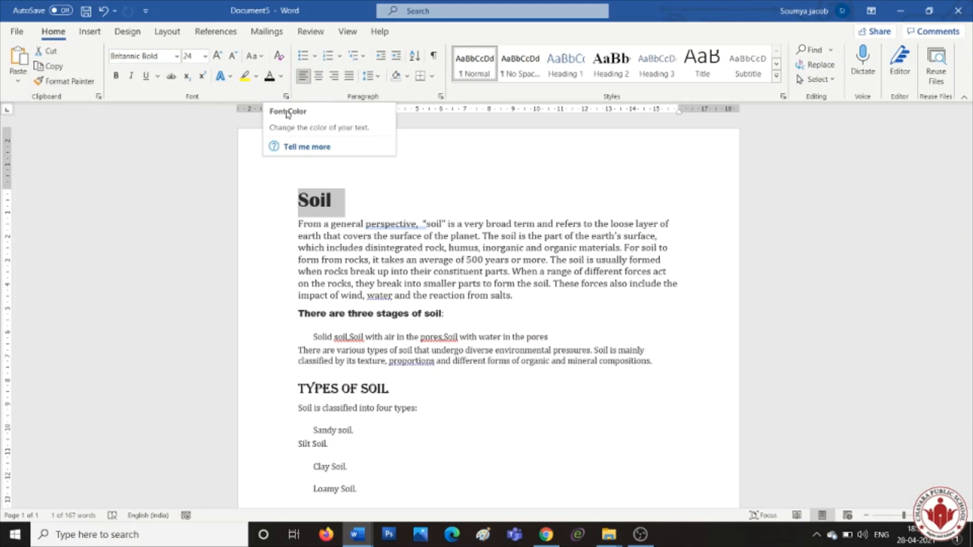
left_click(281, 77)
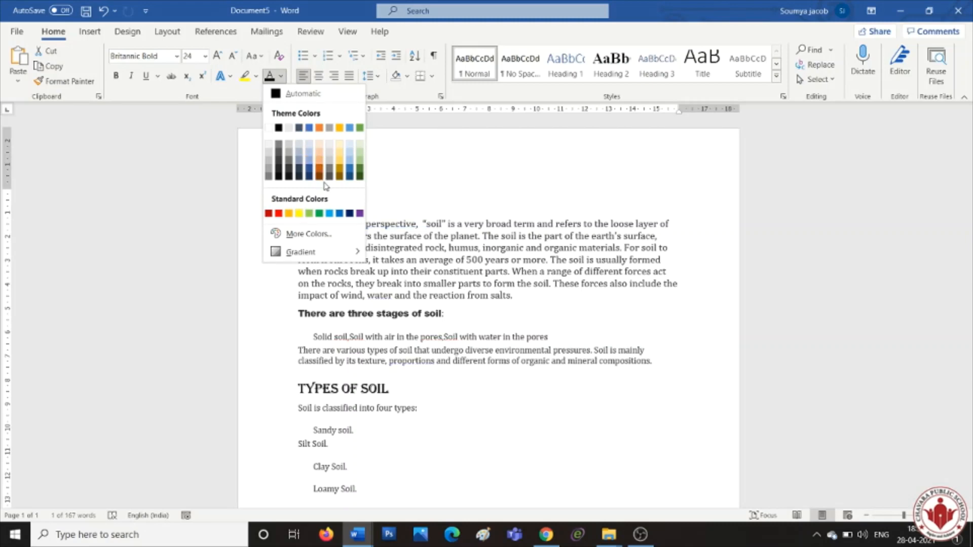
left_click(350, 172)
left_click(361, 192)
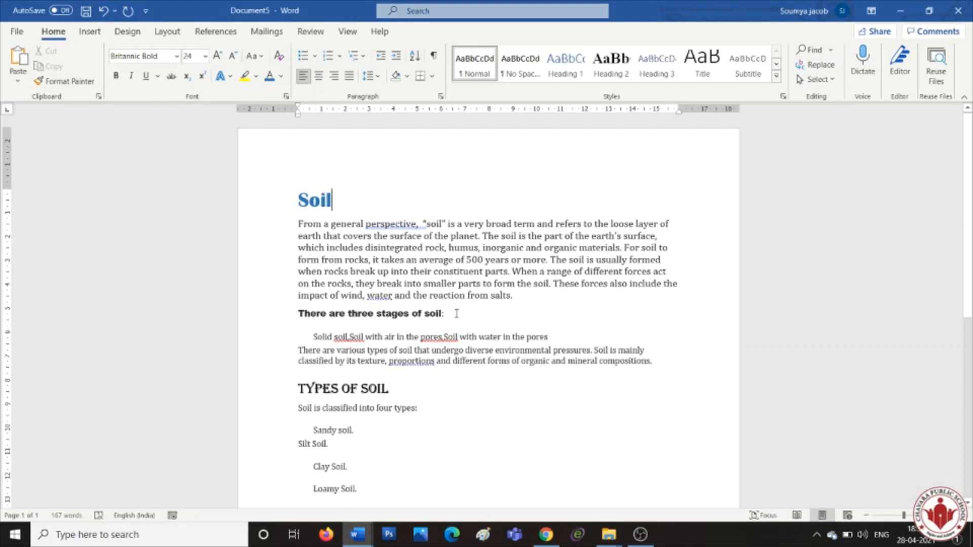
Step: Color the line "There are three stages of soil:" with a darker shade of the gold theme color
left_click_drag(445, 313, 300, 309)
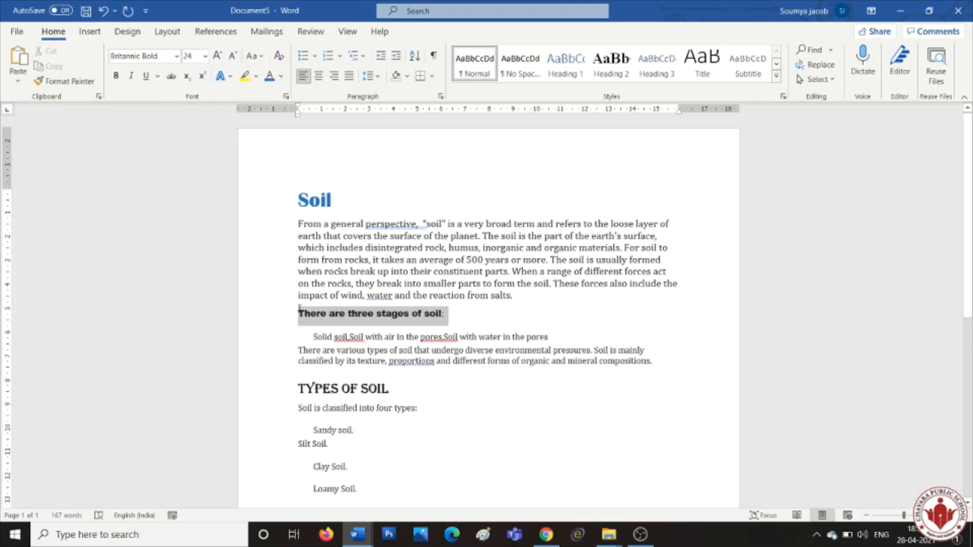
left_click_drag(299, 309, 300, 311)
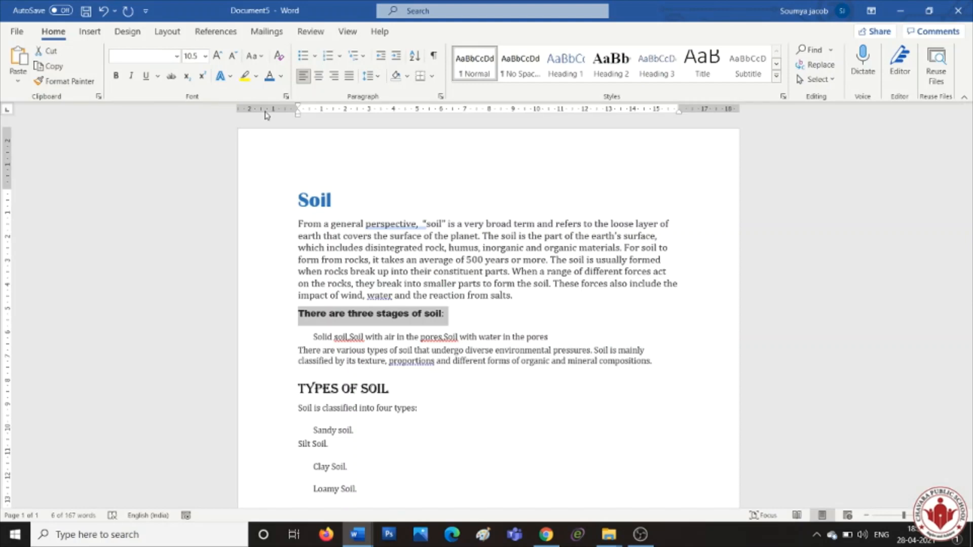
left_click(281, 76)
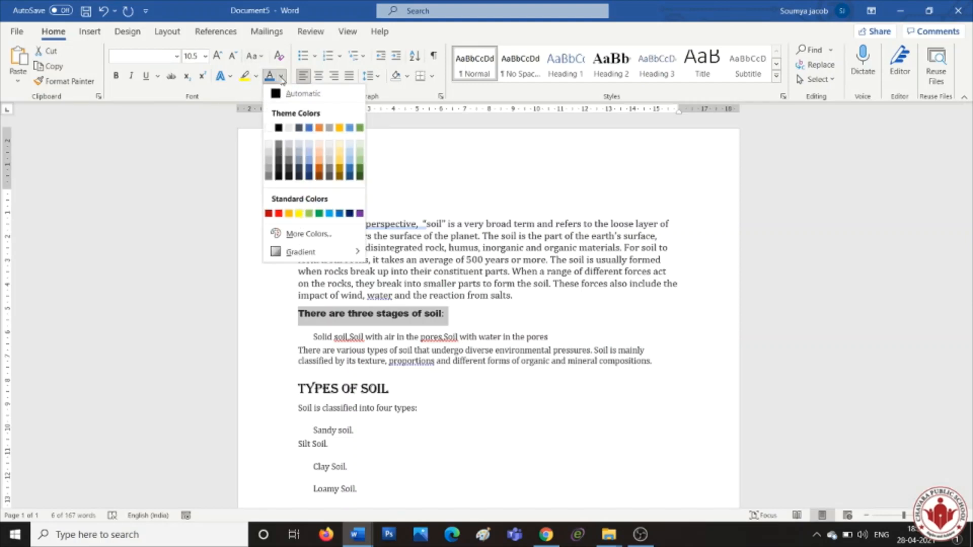
left_click(341, 175)
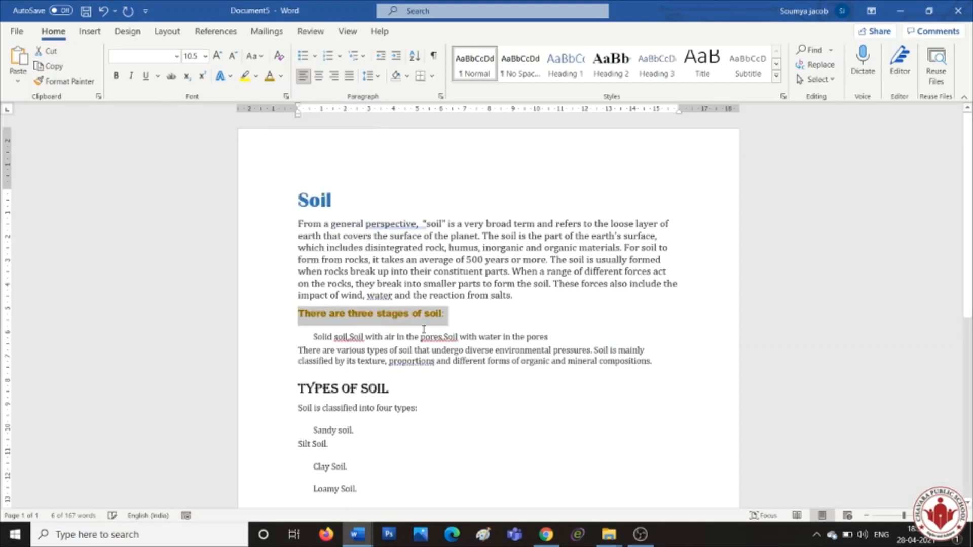
left_click(459, 330)
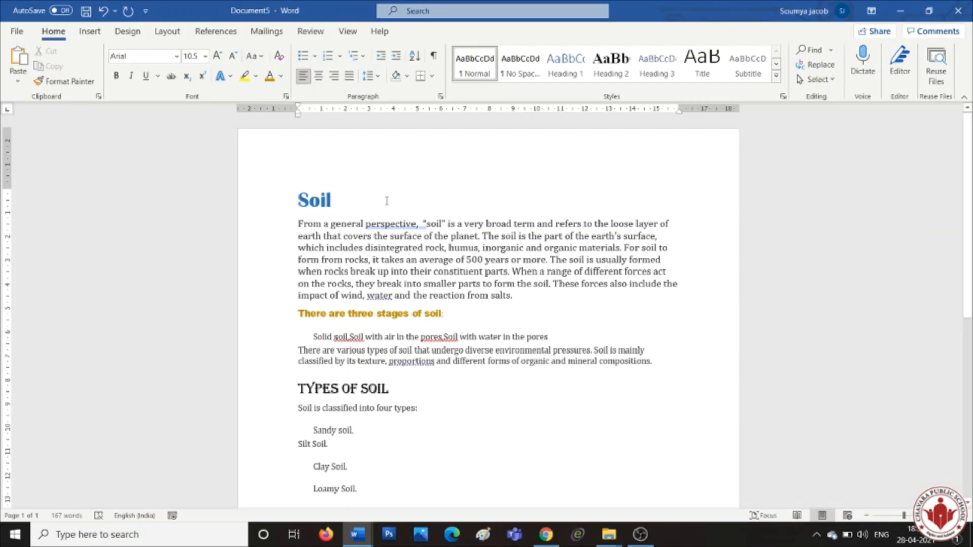
left_click(177, 58)
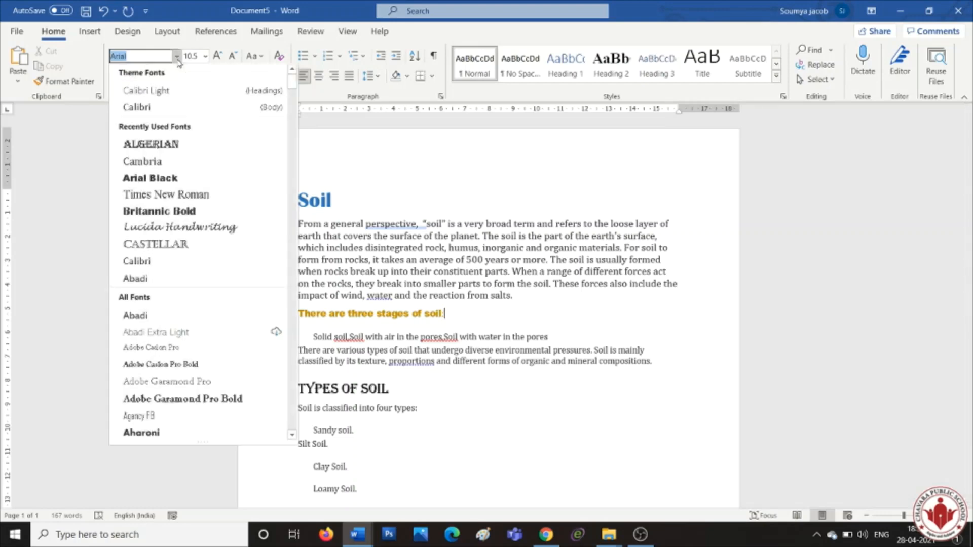
left_click(178, 58)
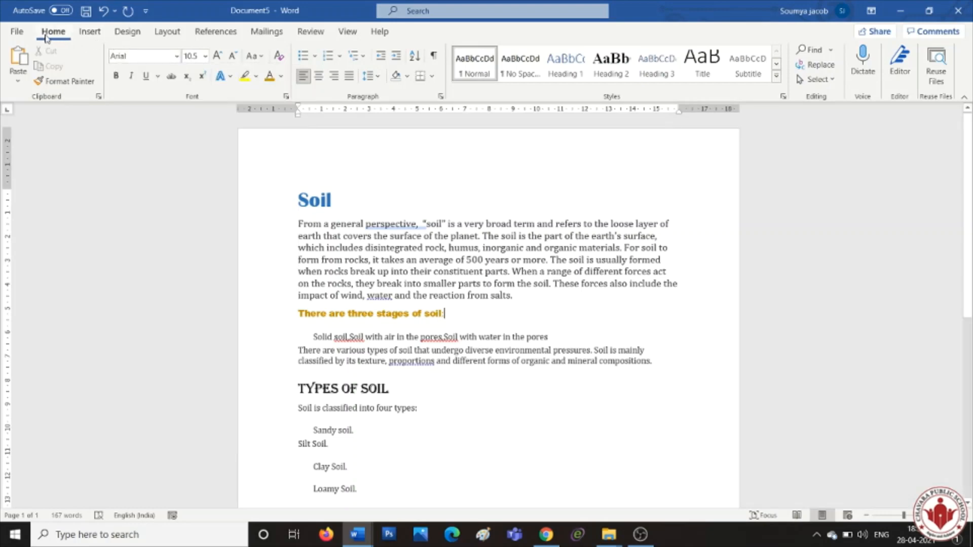
left_click(178, 59)
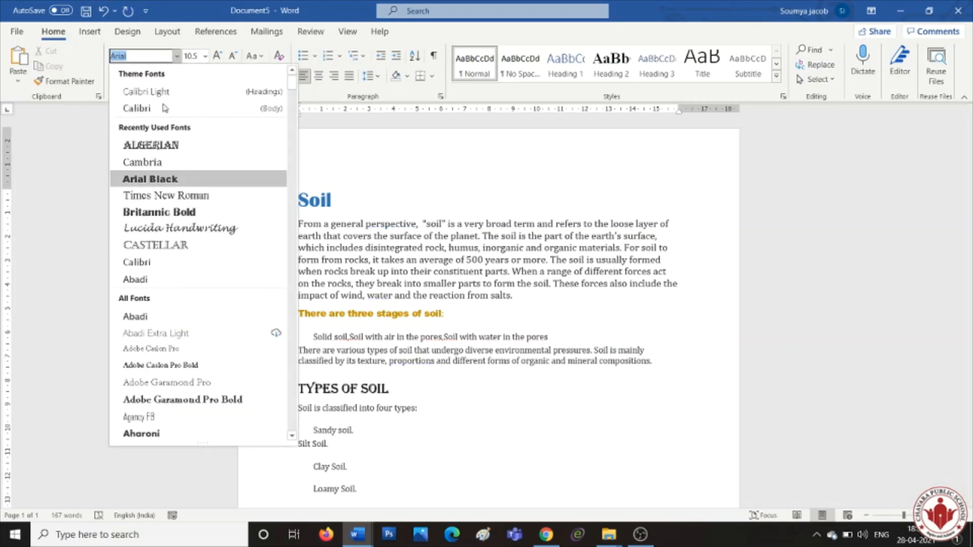
left_click(178, 58)
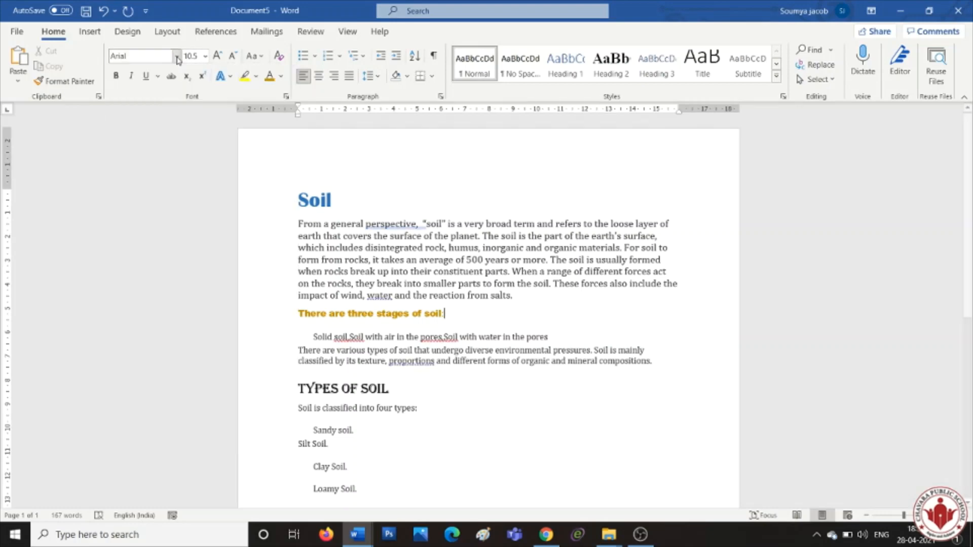
left_click(206, 57)
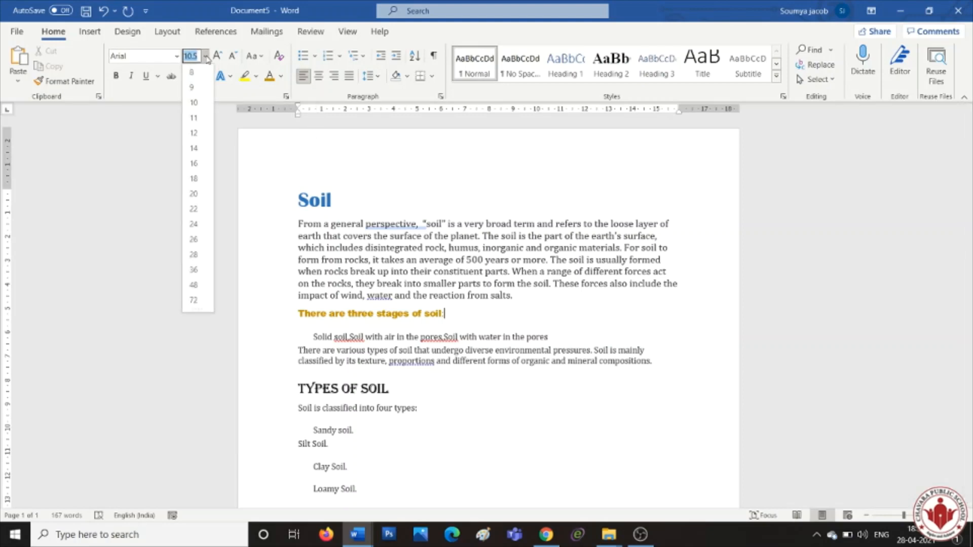
left_click(230, 143)
Step: Set the font color of the whole opening paragraph to a dark gray theme shade
left_click(338, 235)
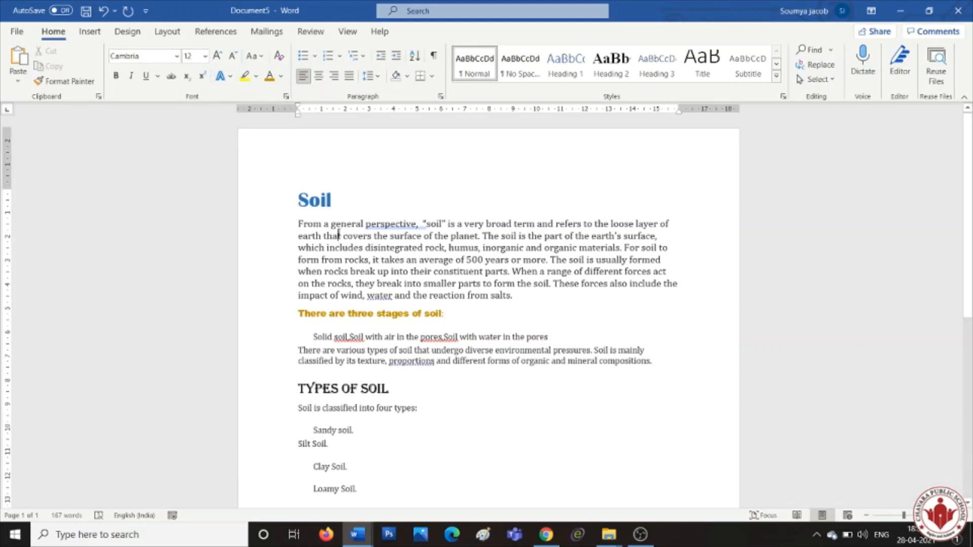
left_click_drag(298, 223, 517, 296)
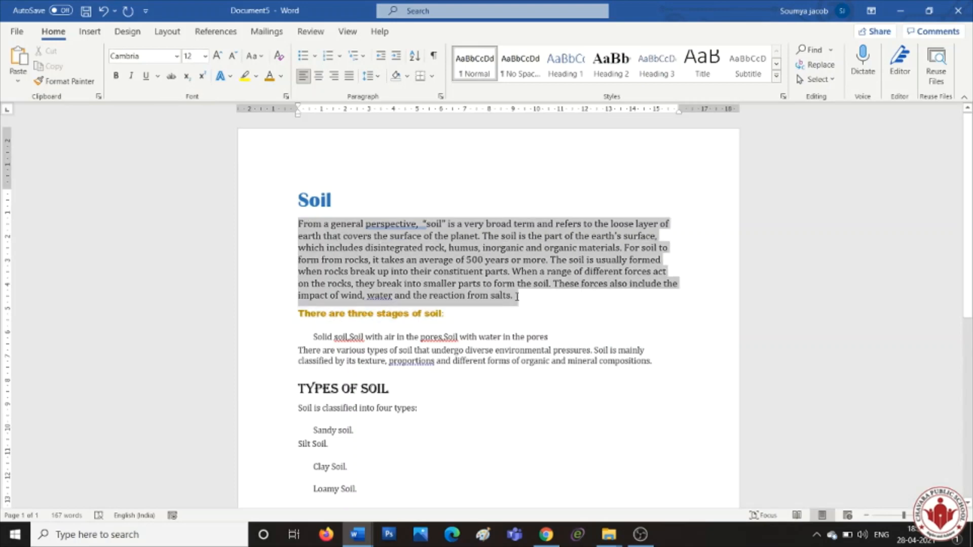
left_click(281, 78)
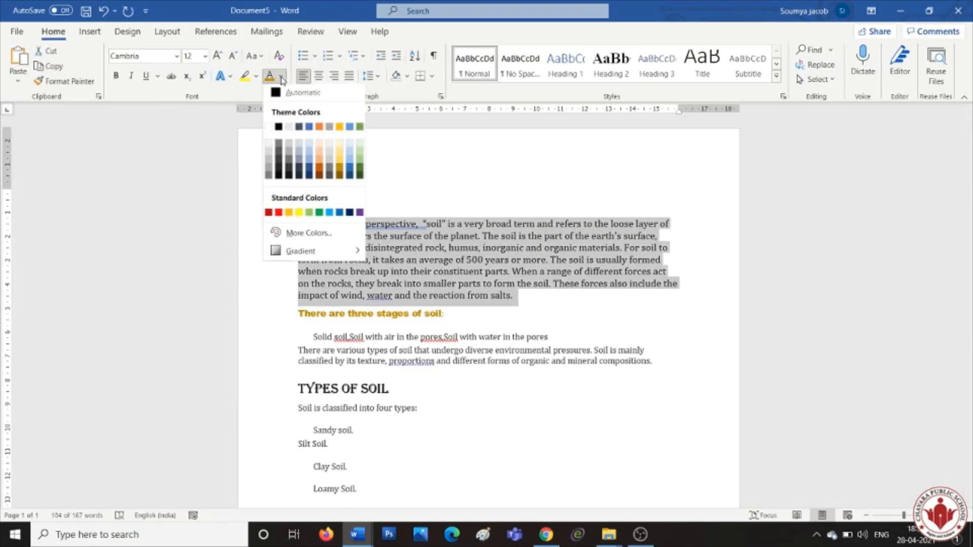
left_click(291, 172)
left_click(537, 323)
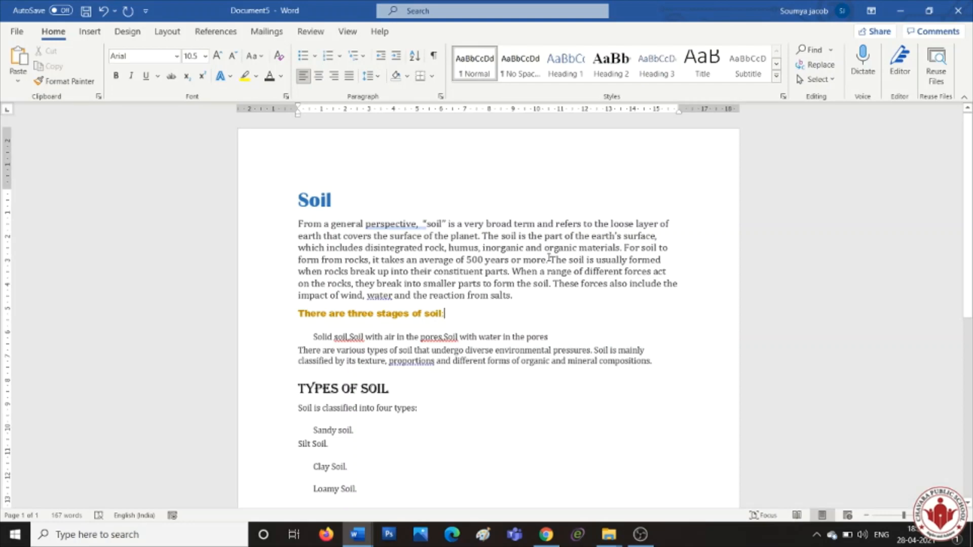
Step: Highlight the words "The soil is usually" in the opening paragraph in yellow
left_click_drag(549, 260, 615, 262)
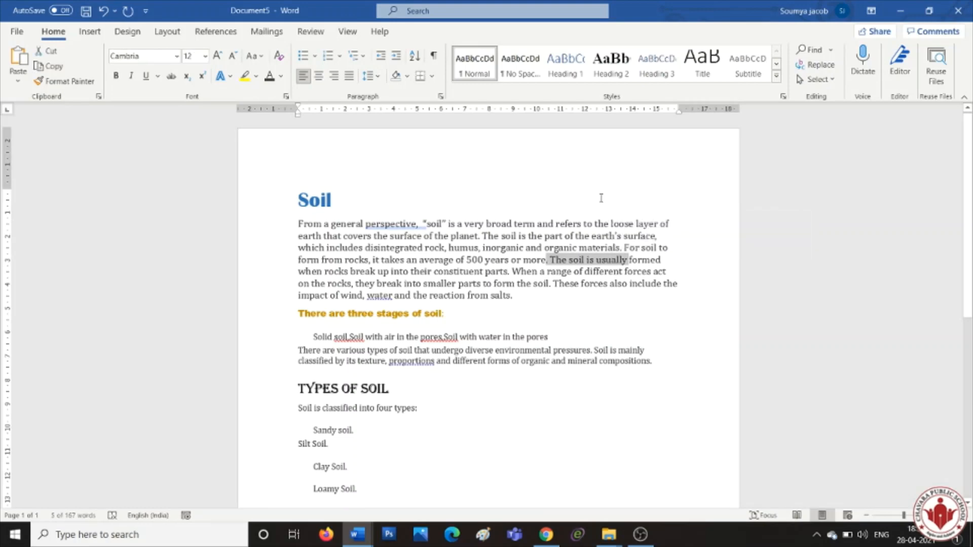
left_click(244, 77)
left_click(466, 295)
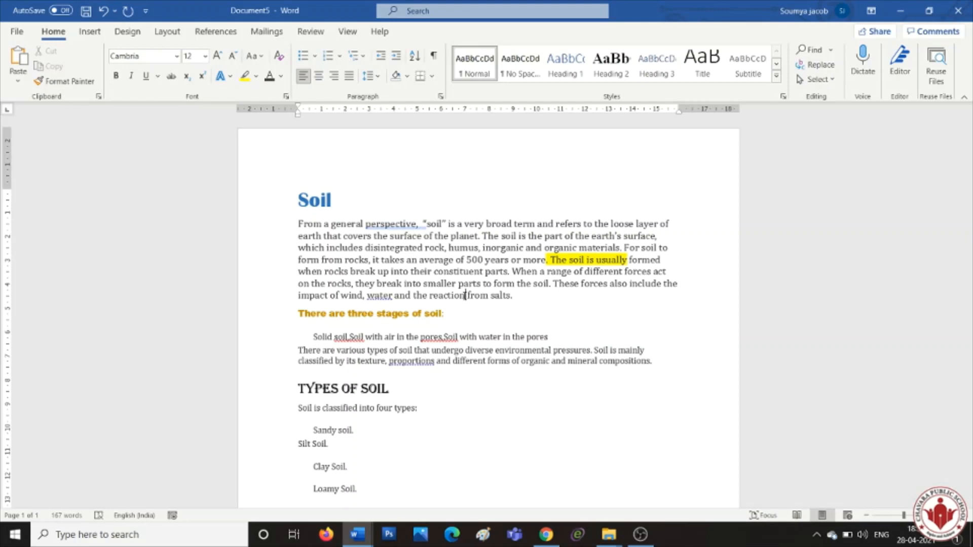
Step: Select the whole opening paragraph below the "Soil" title and set its line spacing to Double
left_click(439, 271)
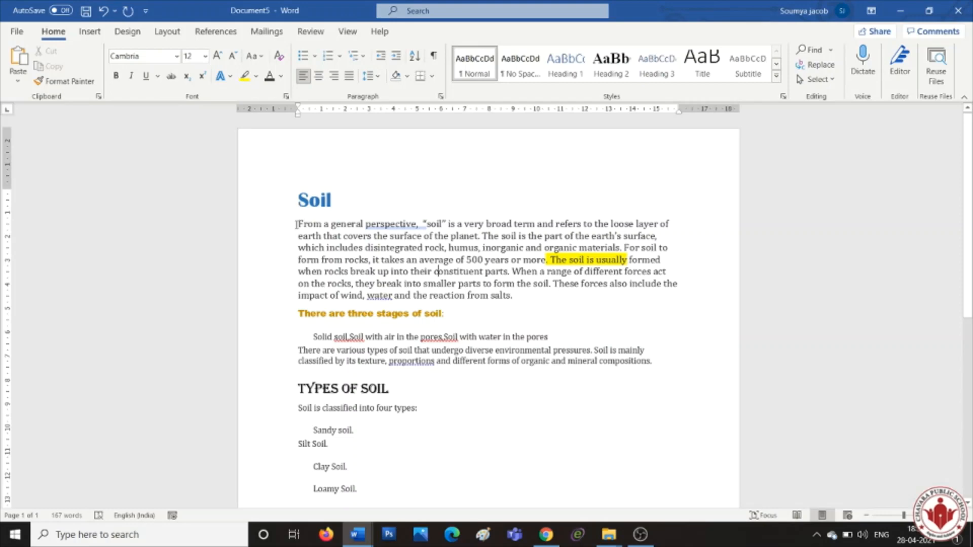
left_click_drag(299, 223, 573, 315)
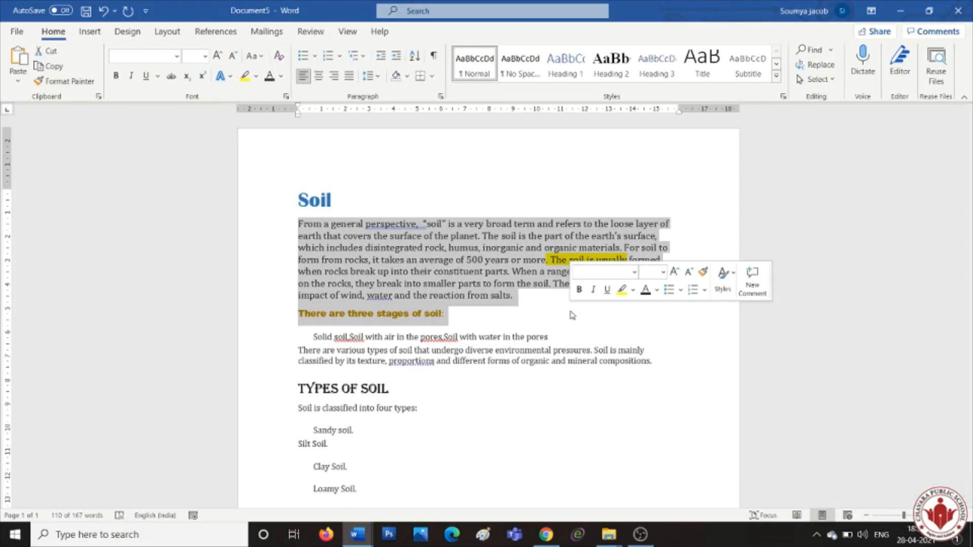
left_click(496, 286)
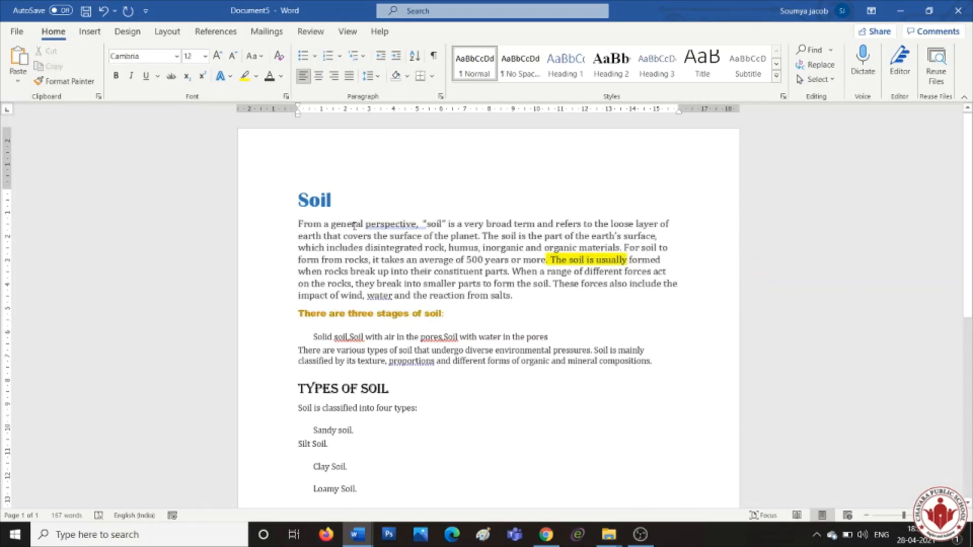
left_click_drag(298, 223, 521, 299)
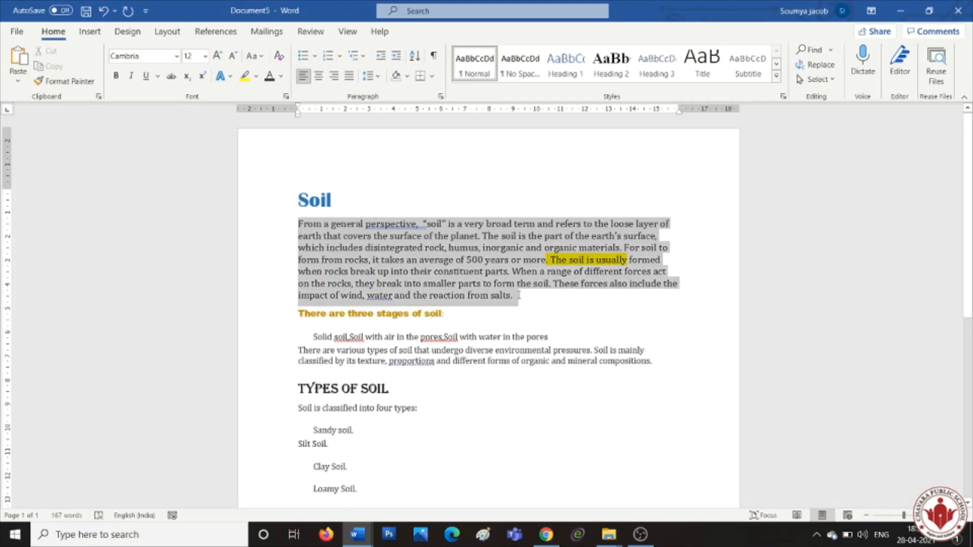
right_click(472, 273)
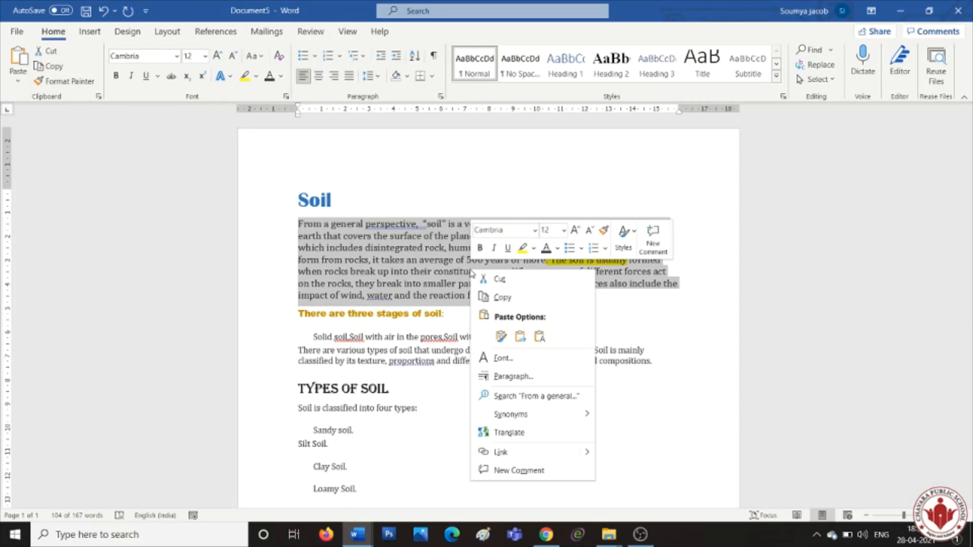
left_click(513, 376)
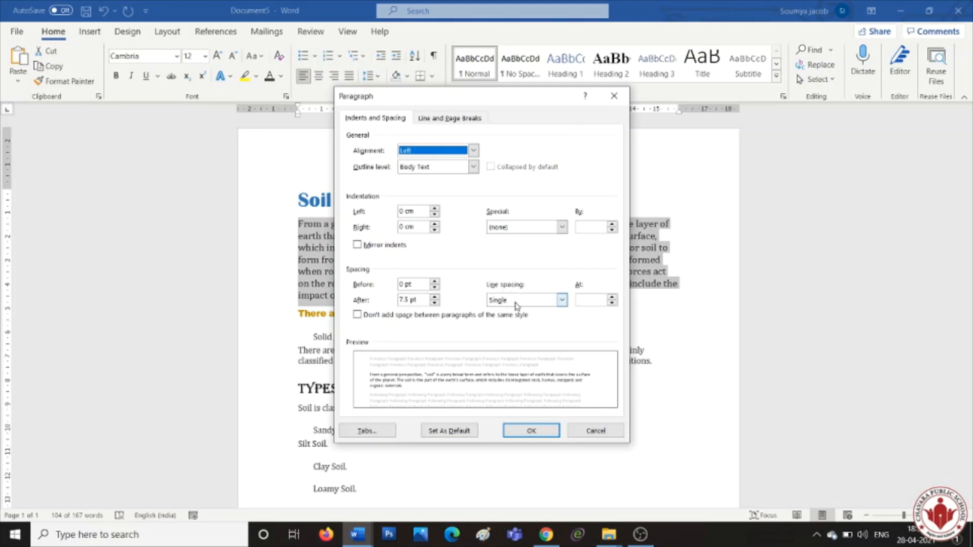
left_click(562, 300)
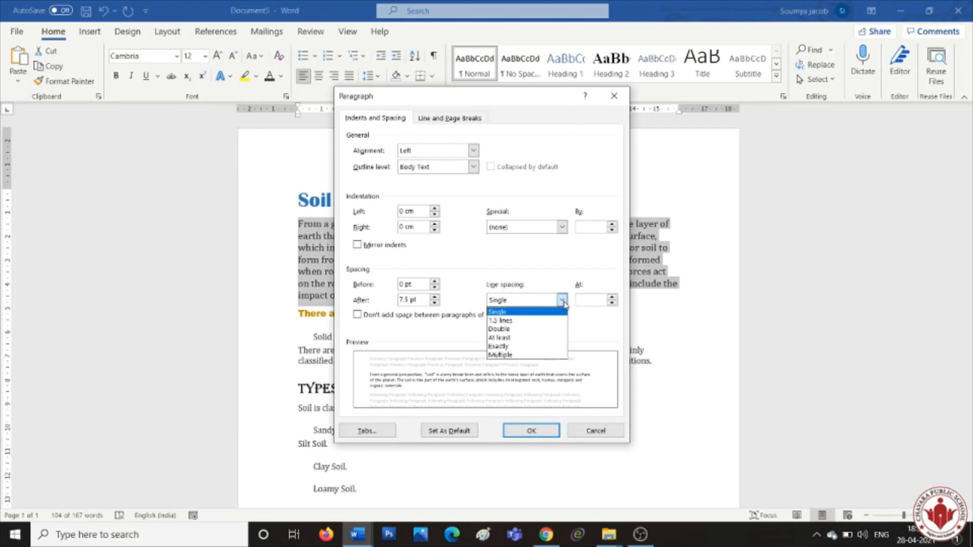
left_click(518, 323)
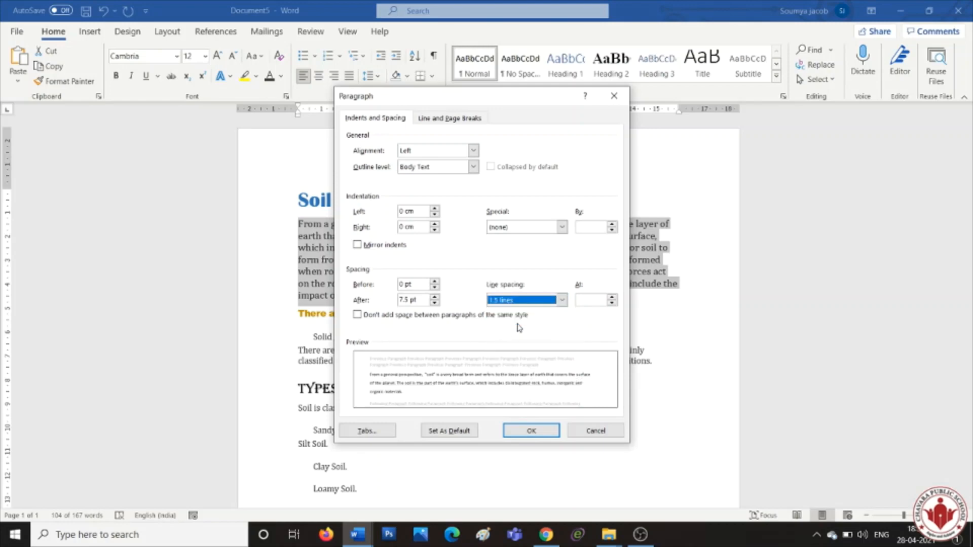
left_click(563, 300)
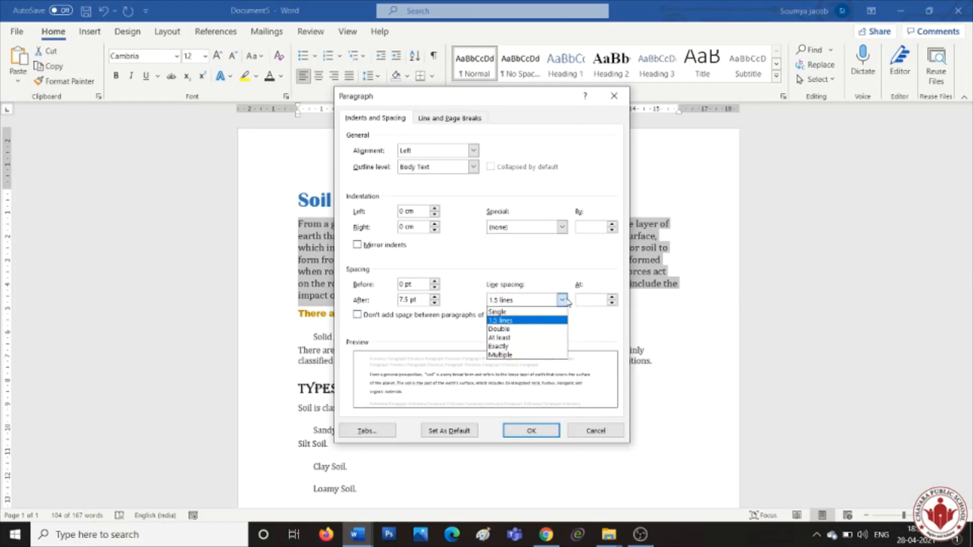
left_click(520, 329)
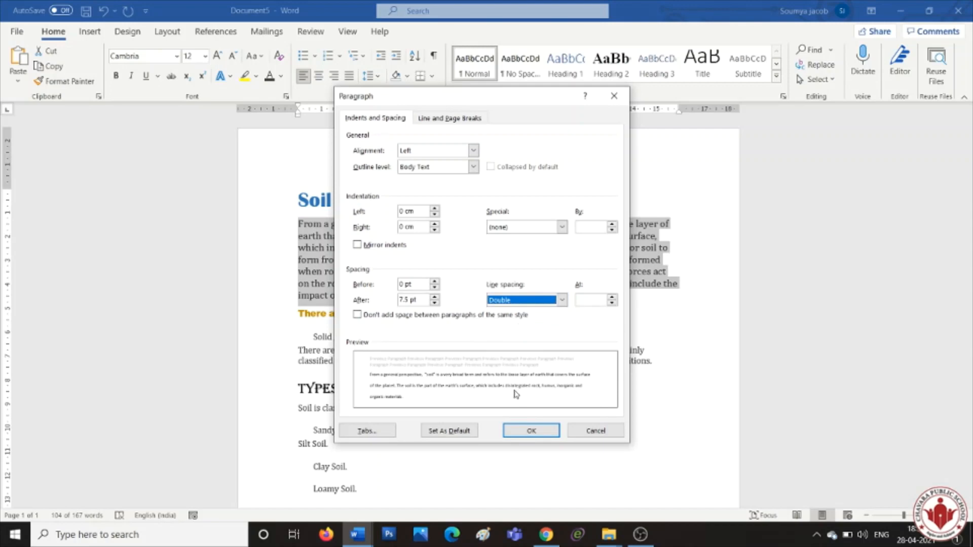
left_click(536, 431)
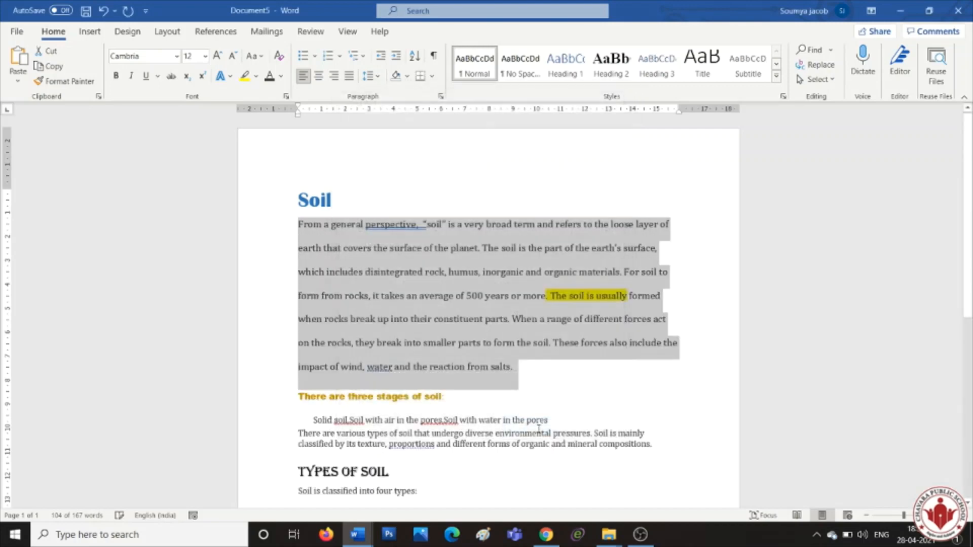
Step: Change the line spacing of the opening paragraph to 1.5 lines
right_click(496, 282)
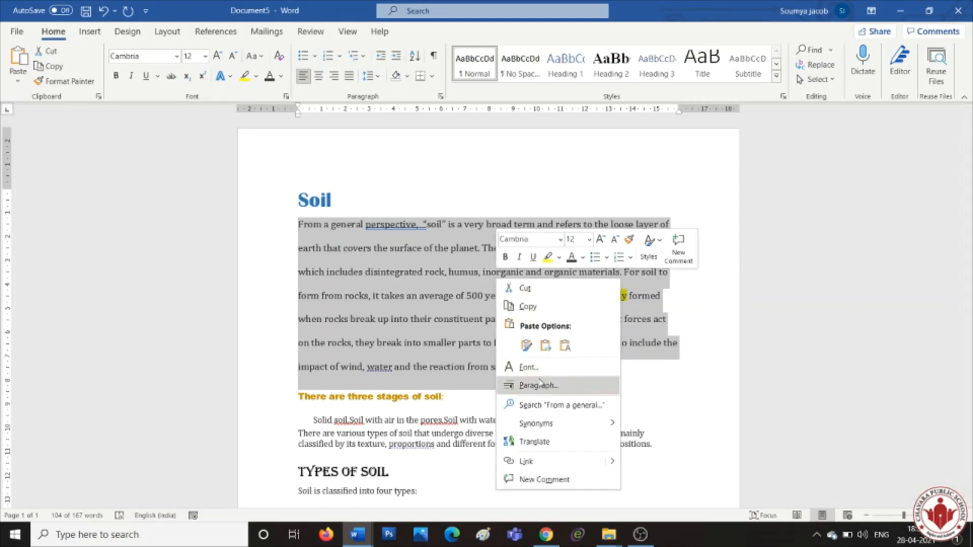
left_click(541, 386)
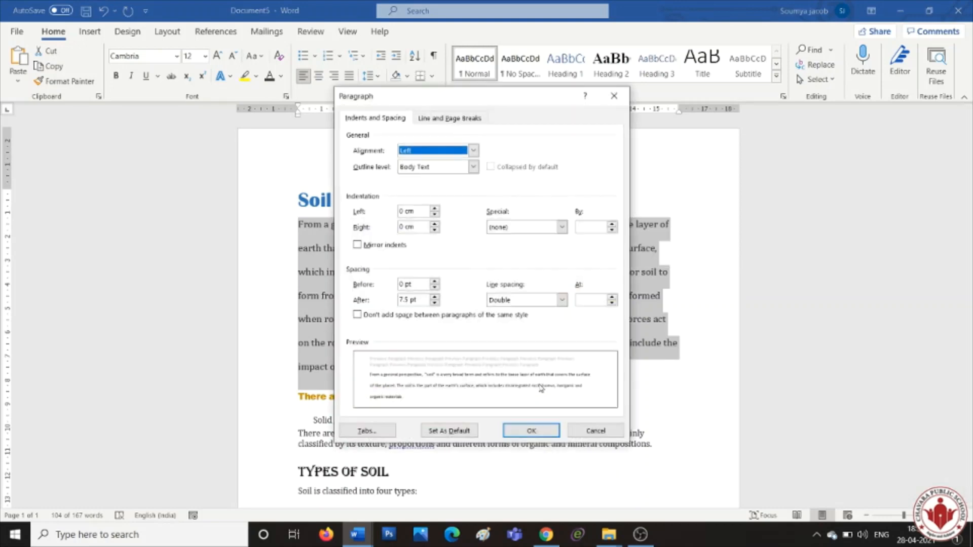
left_click(562, 300)
left_click(529, 321)
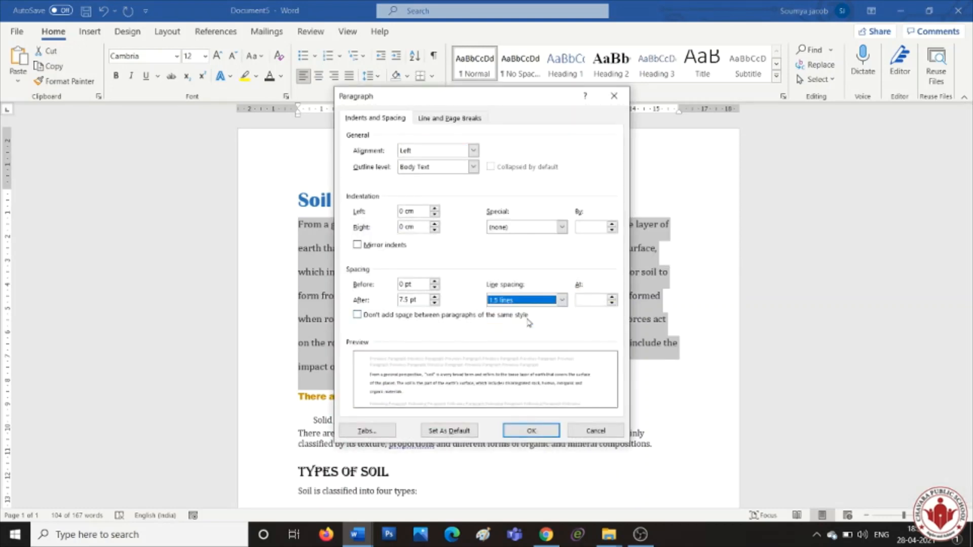
left_click(531, 431)
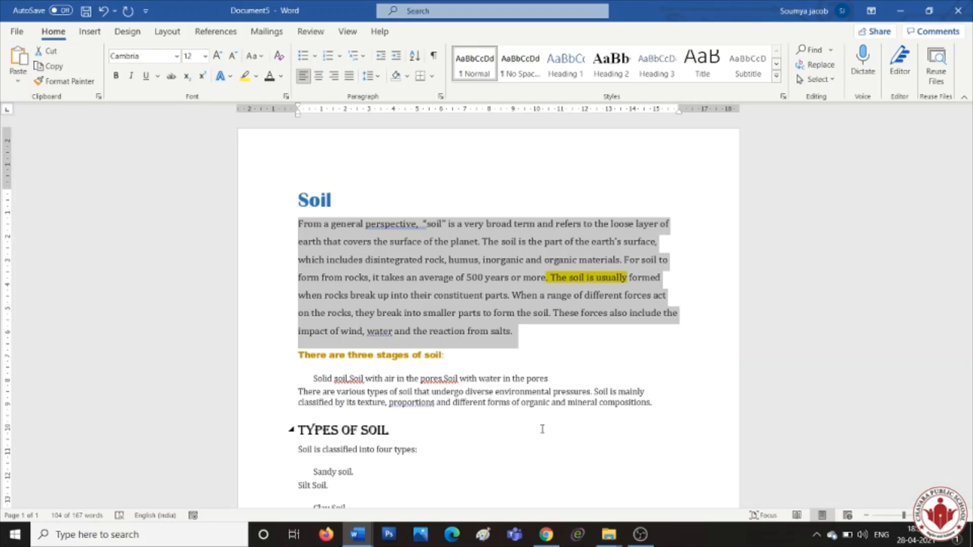
Step: Switch the opening paragraph's line spacing to Double again
right_click(515, 285)
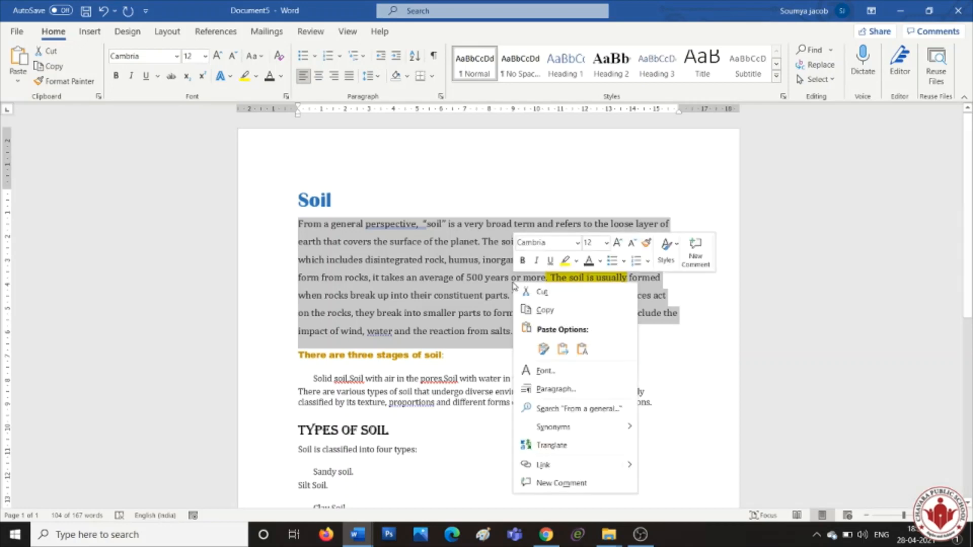
left_click(556, 390)
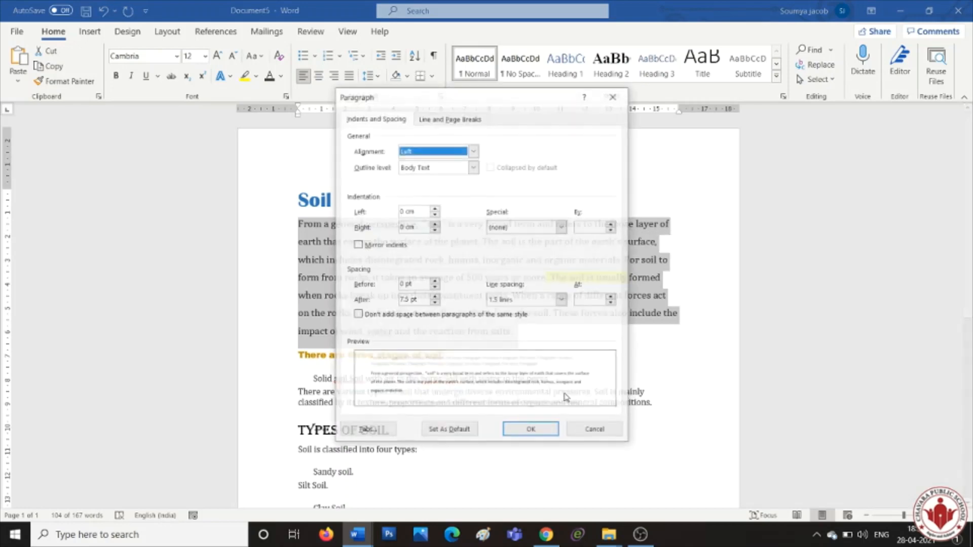
left_click(563, 301)
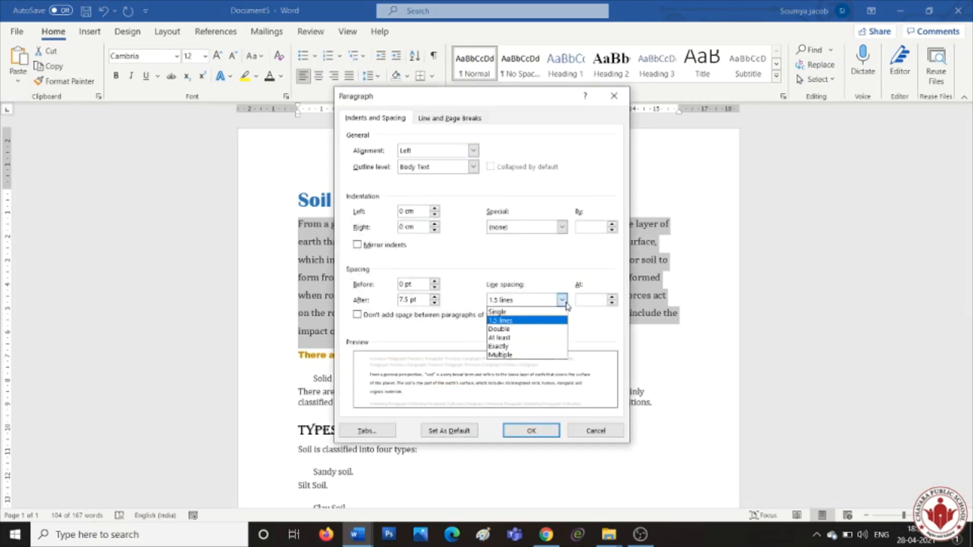
left_click(527, 330)
left_click(531, 433)
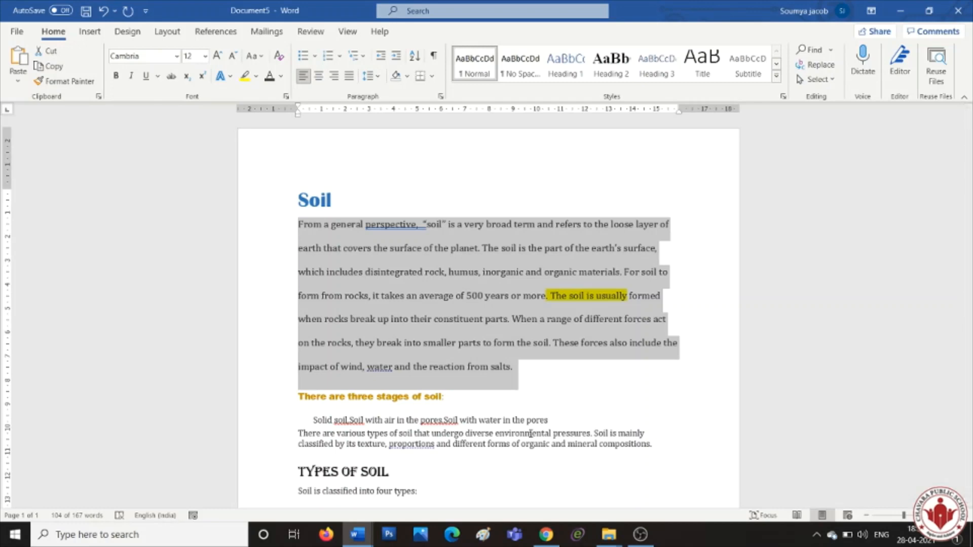
Step: Set the opening paragraph's line spacing back to 1.5 lines
right_click(496, 341)
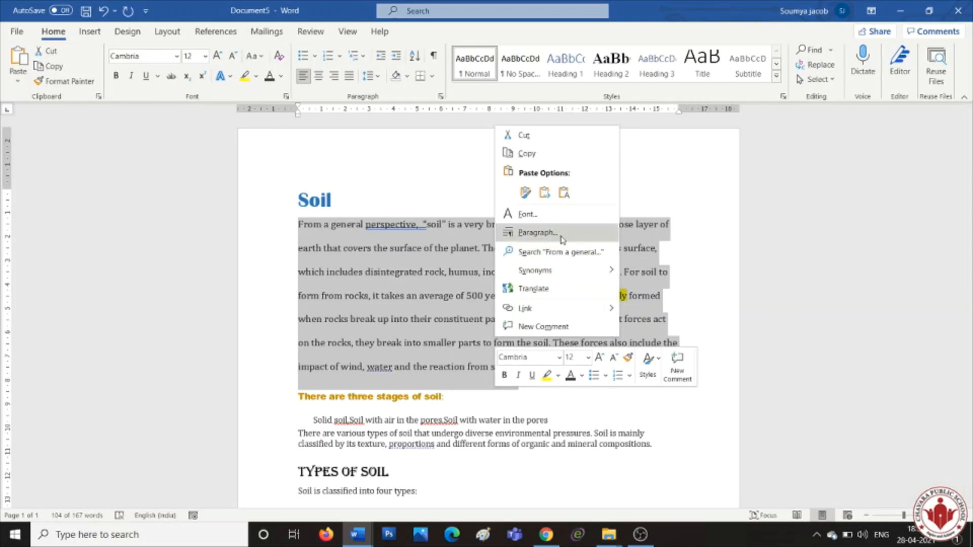
left_click(538, 233)
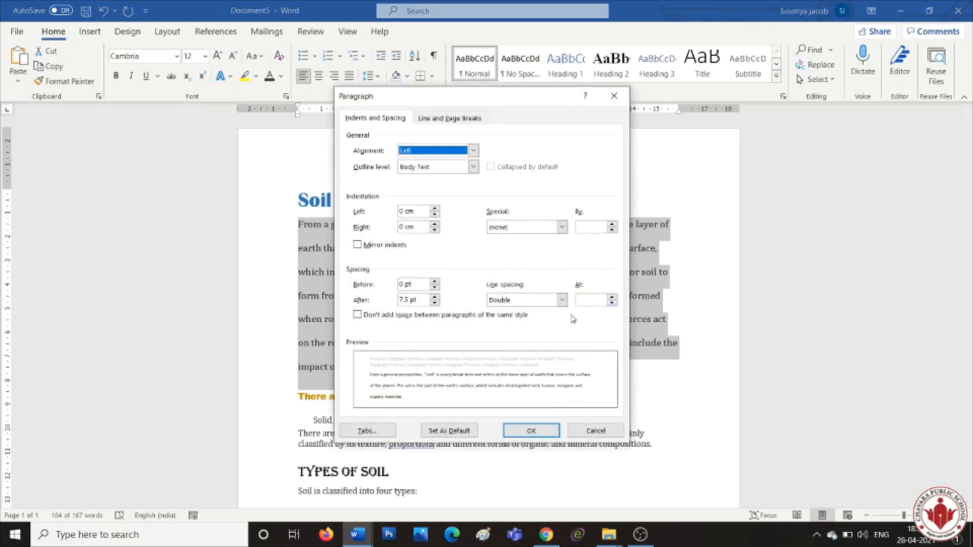
left_click(562, 300)
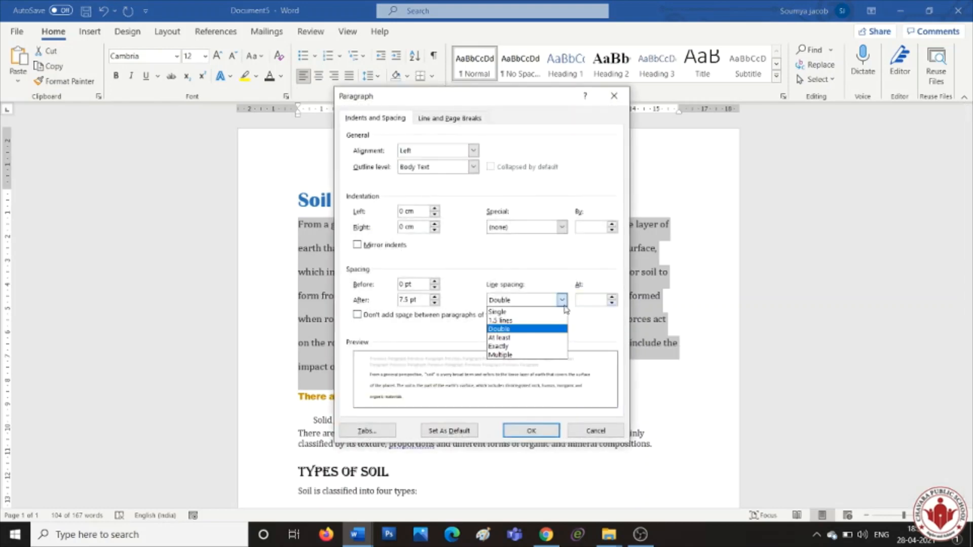
left_click(531, 321)
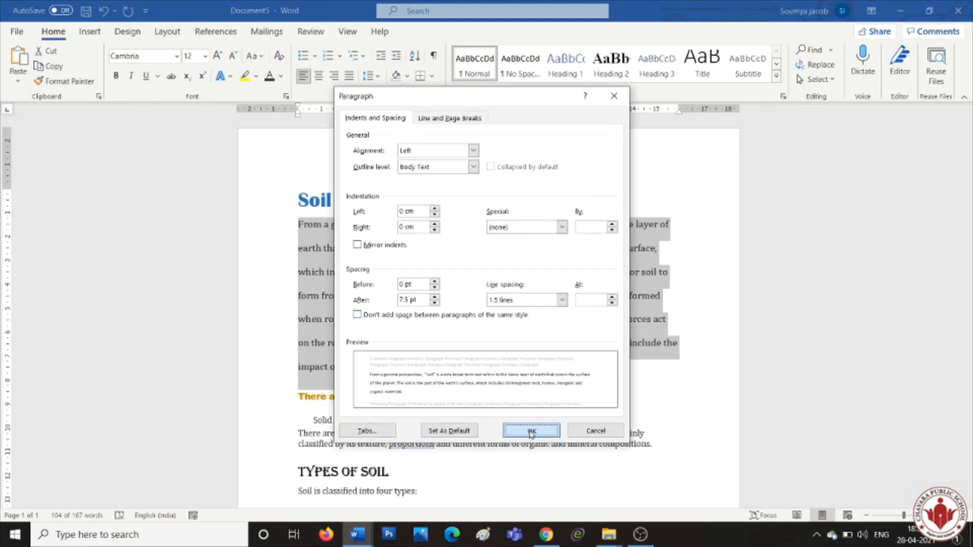
left_click(530, 431)
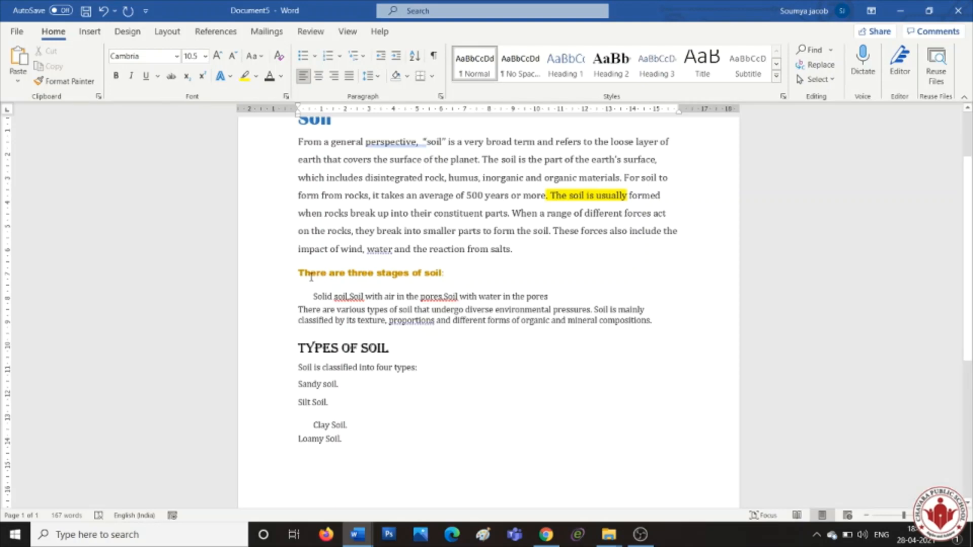
Step: Separate the three soil stages with a comma and a space after "Solid soil" and after "Soil with air in the pores"
left_click(350, 297)
key("BackSpace")
type(",")
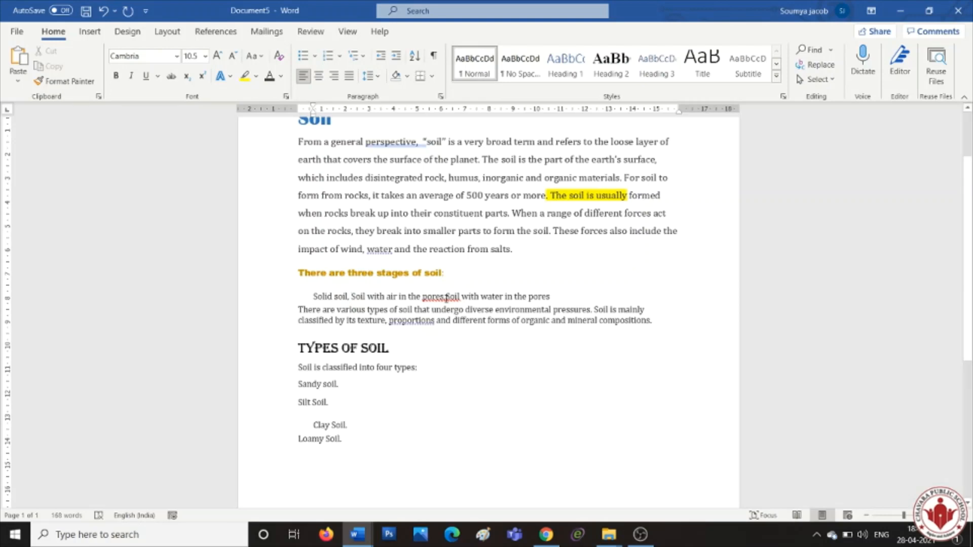
left_click(446, 297)
key("BackSpace")
type(",")
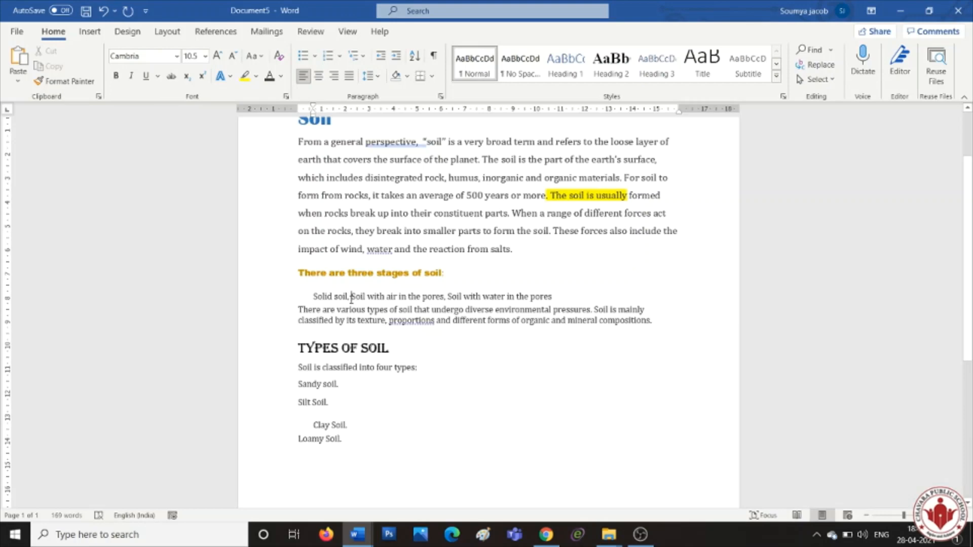
Step: Replace the commas between the three soil stages with paragraph breaks so each stage stands on its own line
left_click(351, 297)
key("BackSpace")
key("BackSpace")
key("Return")
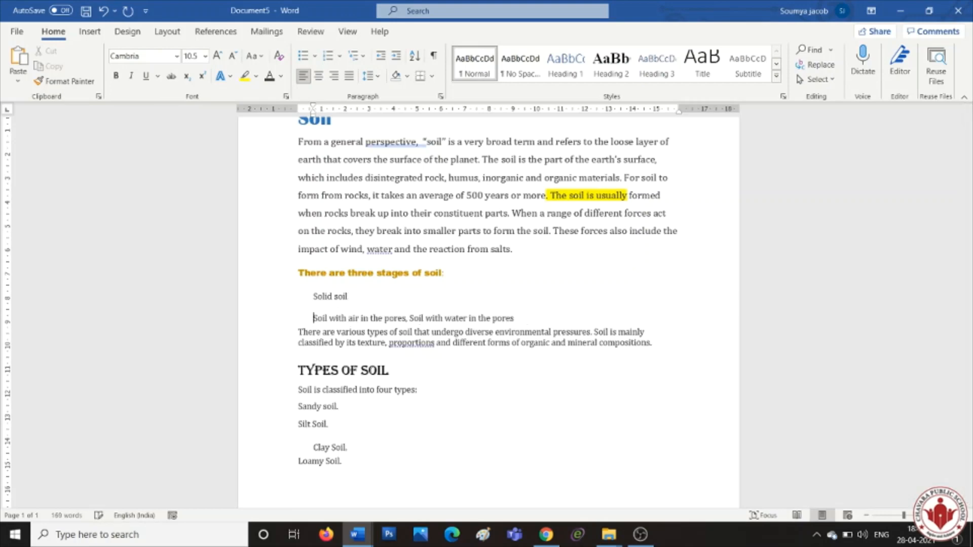
left_click(411, 318)
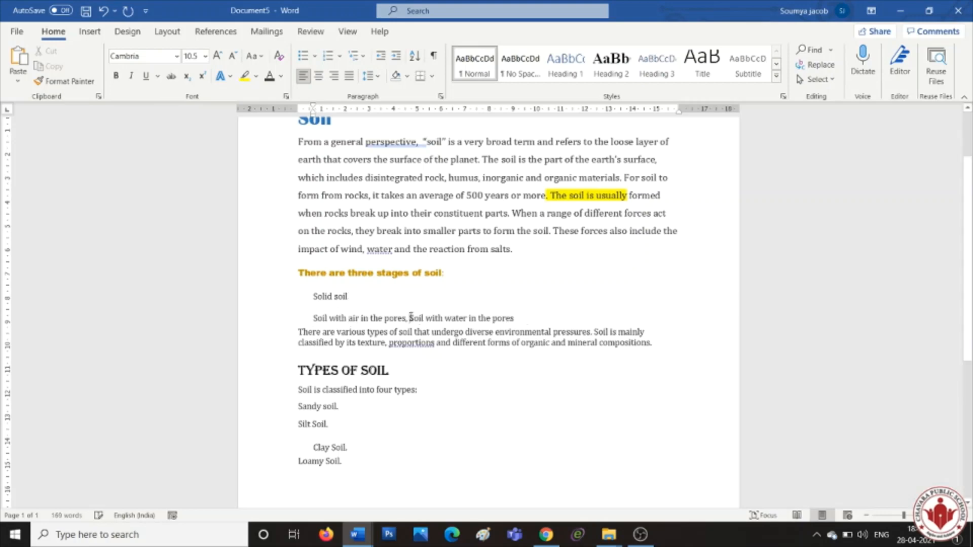
key("BackSpace")
key("BackSpace")
key("Return")
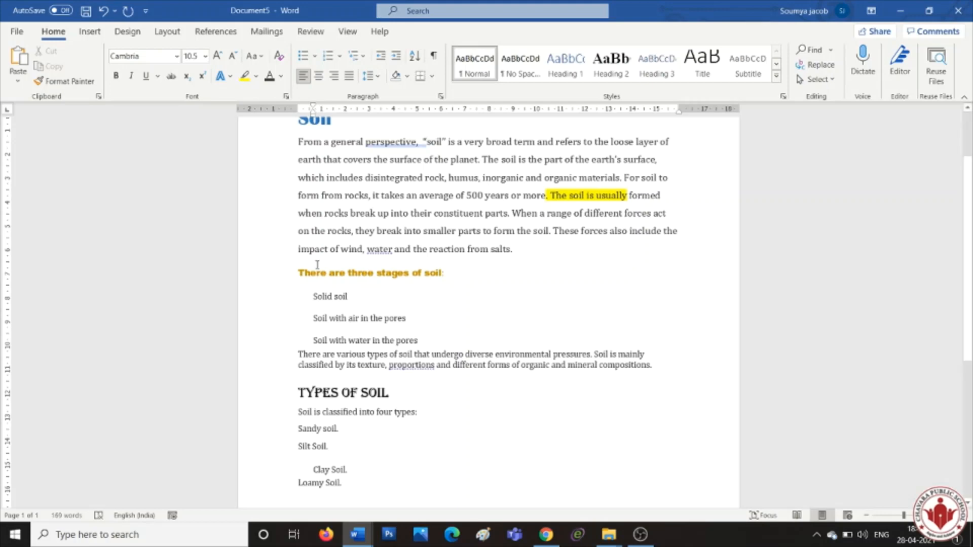
Step: Format the three soil stage lines as a bulleted list with the arrowhead bullet
left_click_drag(314, 287, 423, 338)
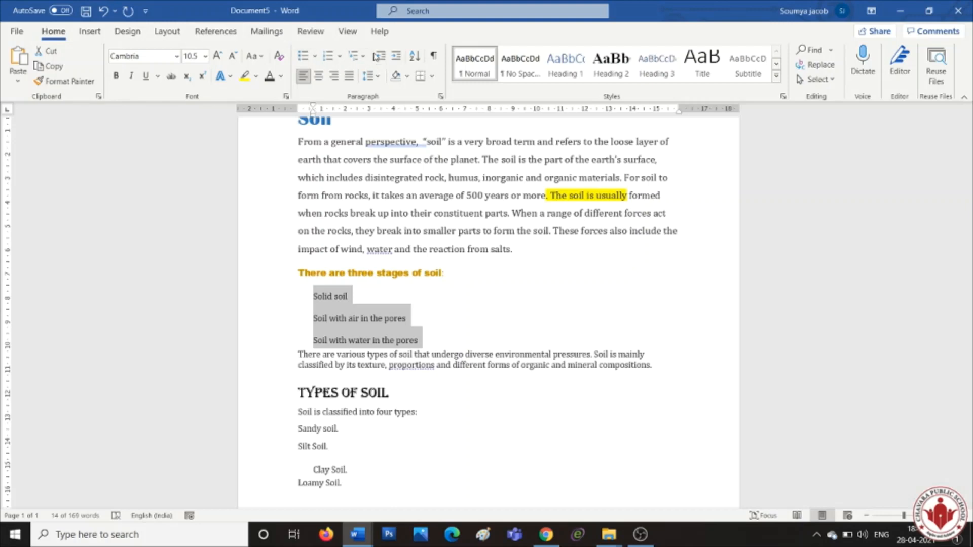
left_click(315, 56)
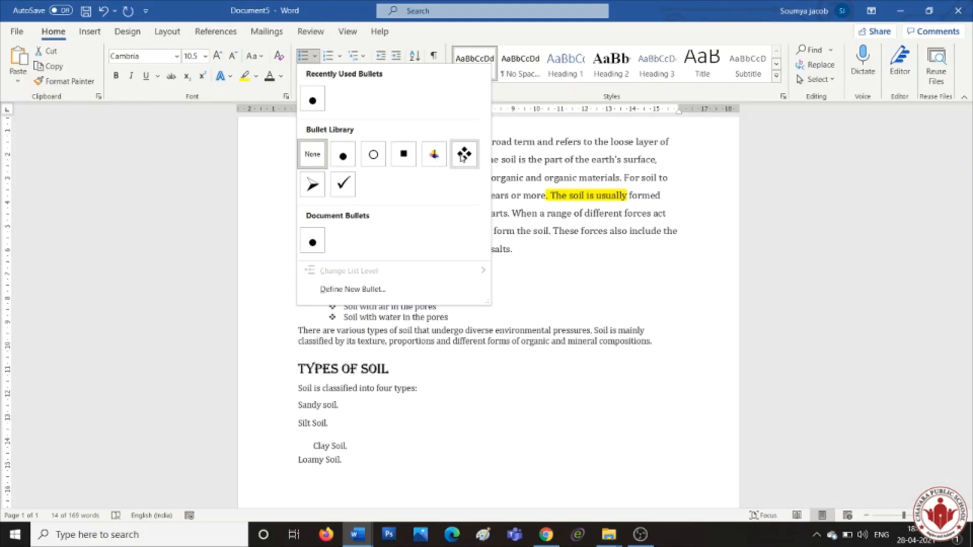
left_click(312, 187)
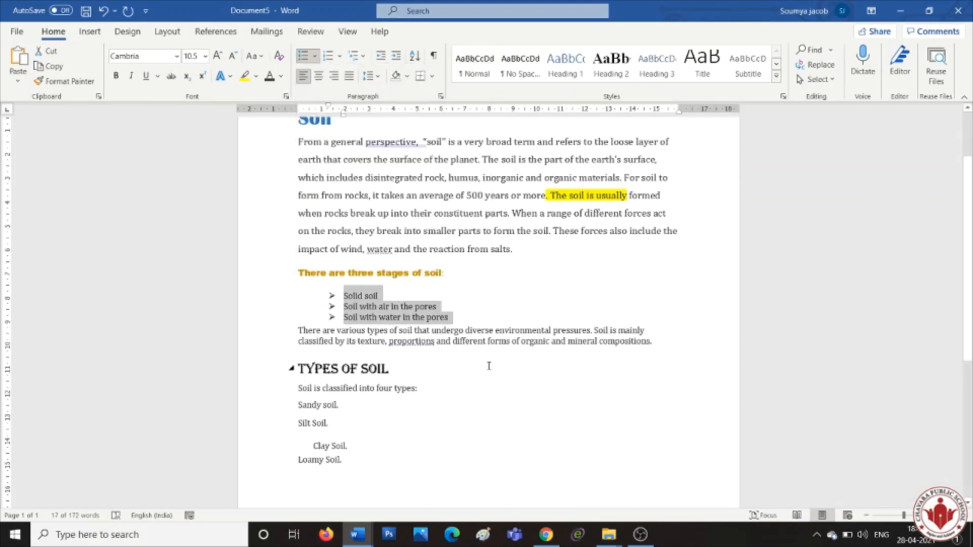
Step: Add two more arrowhead bullets, "Xyz Soil" and "Abc soil", after "Soil with water in the pores"
left_click(457, 320)
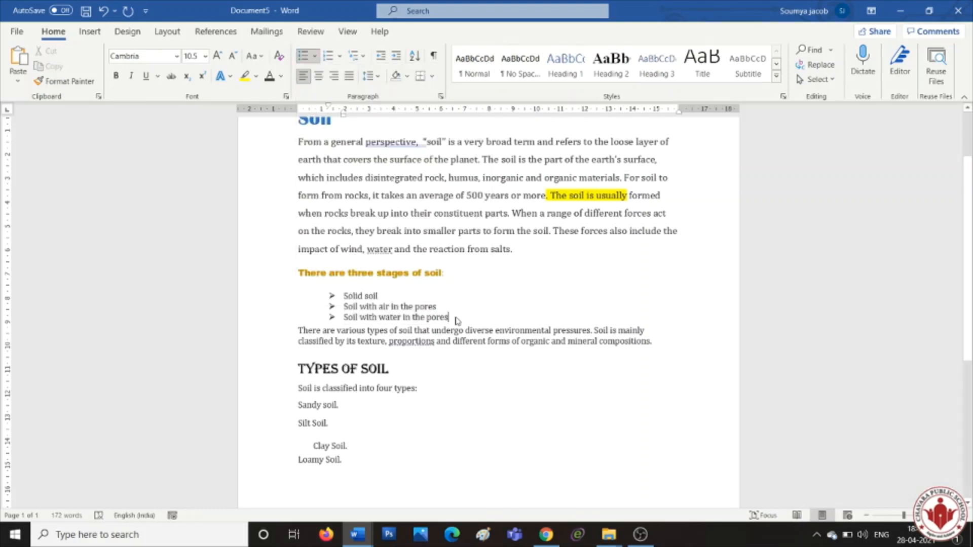
key("Return")
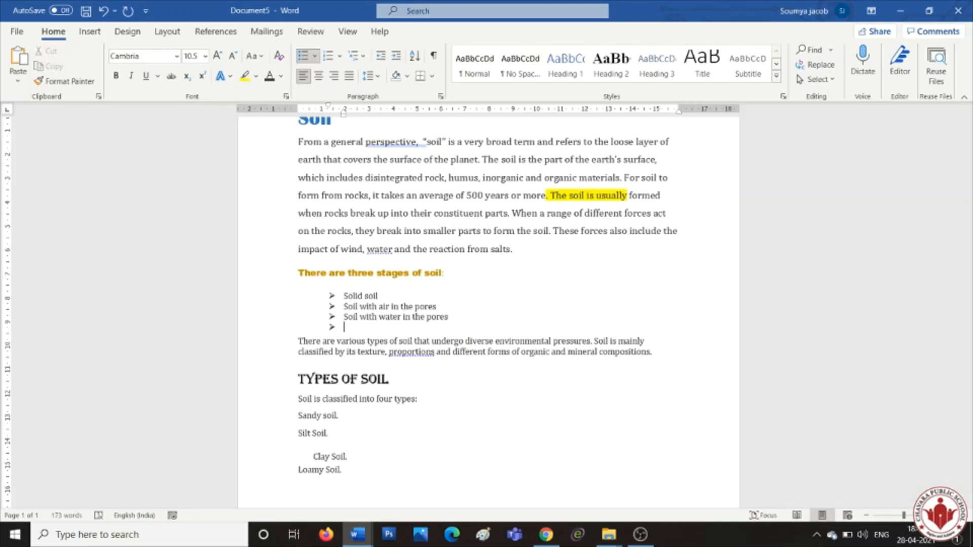
type("xyz Soil")
key("Return")
type("a")
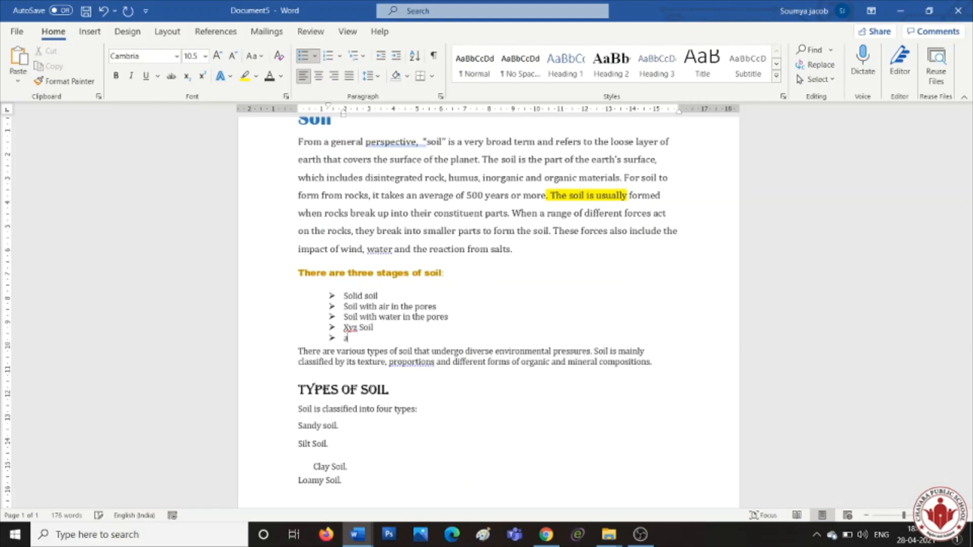
type("bc soil")
key("Return")
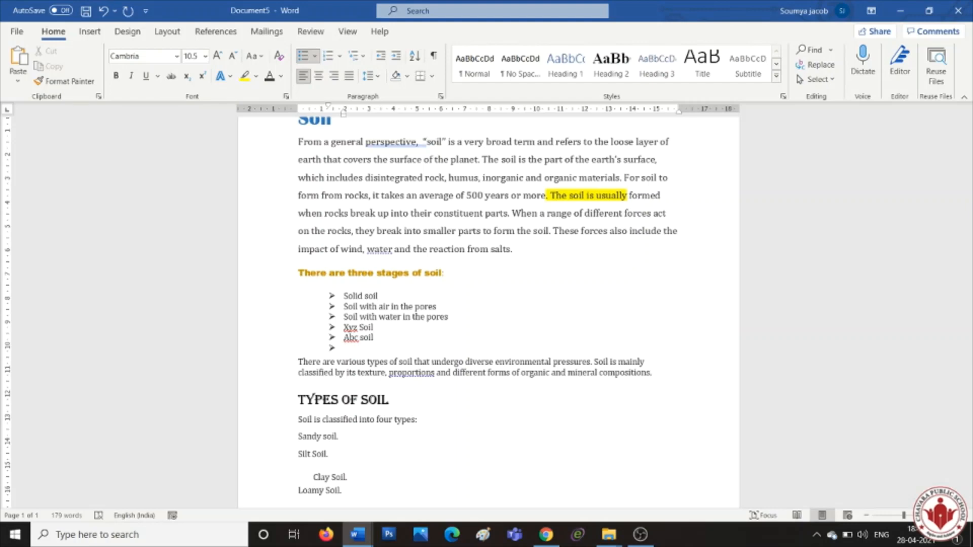
Step: End the arrowhead list and write the unbulleted line "I am happy with bullets." below it, followed by a new paragraph
key("BackSpace")
key("Return")
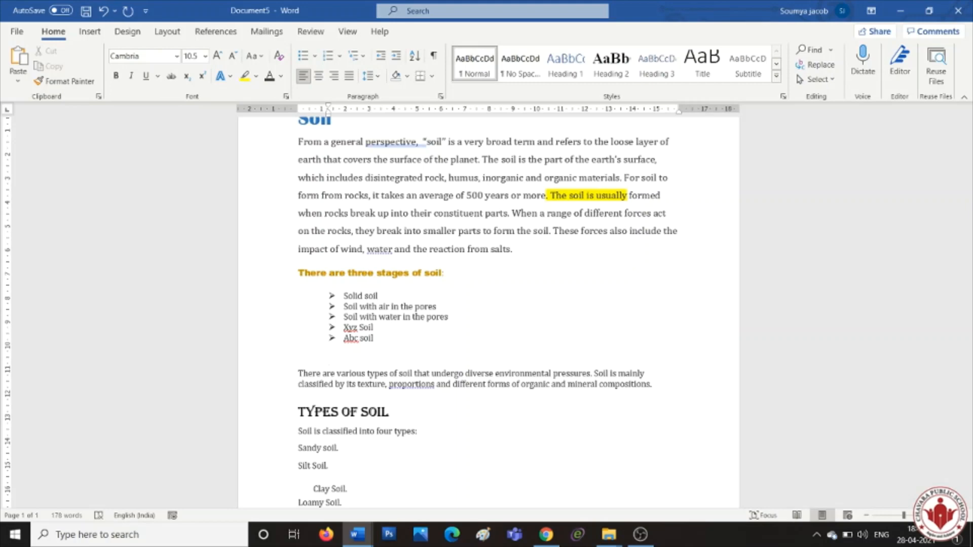
type("I am happy wit")
type("h bullets")
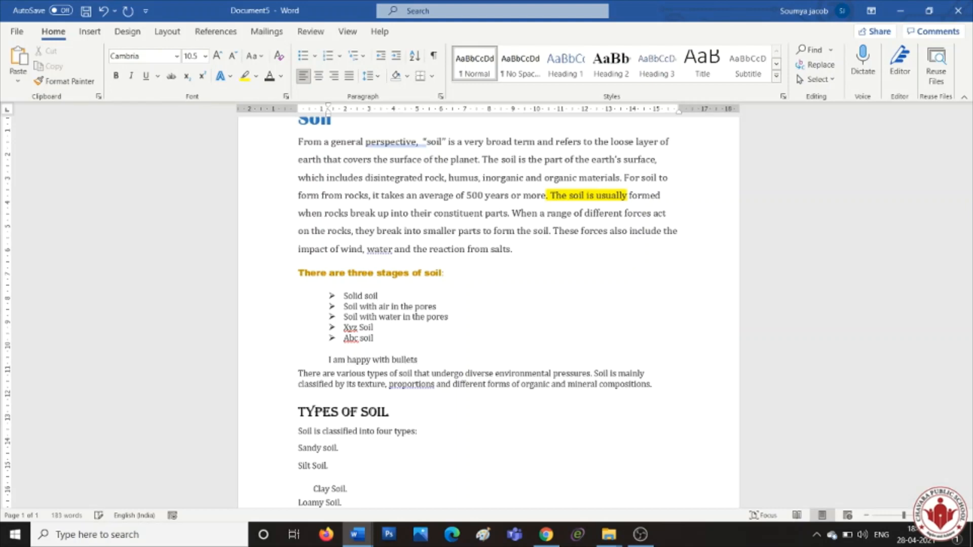
type(".")
key("Return")
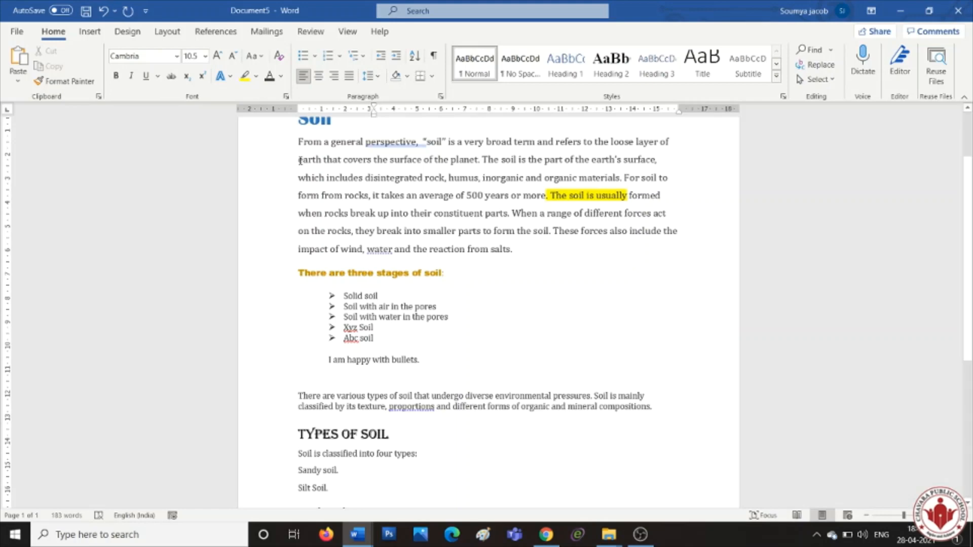
left_click(303, 56)
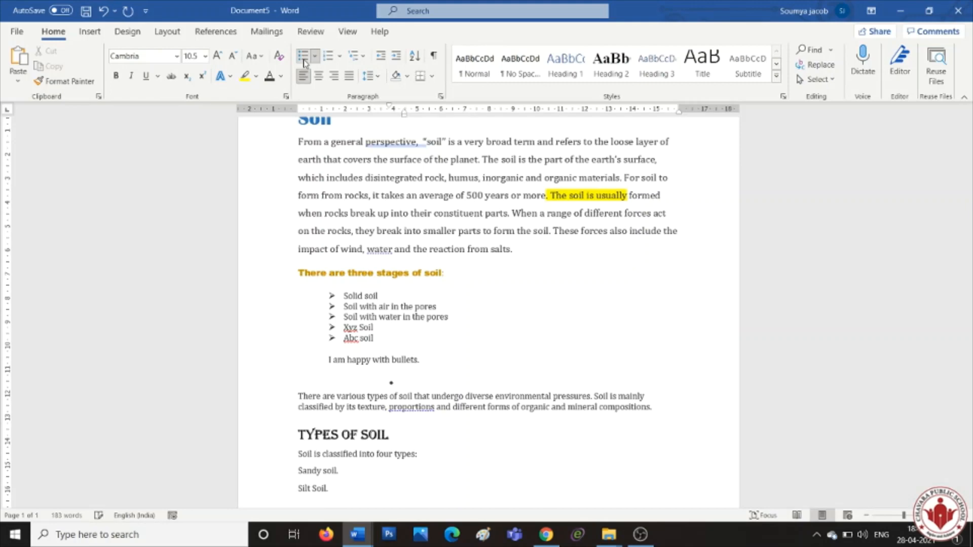
key("BackSpace")
key("BackSpace")
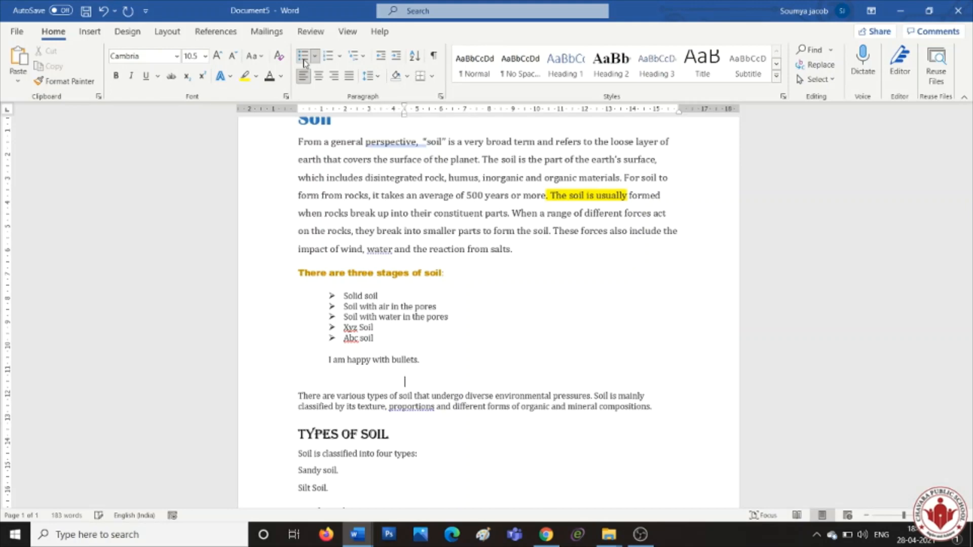
key("Return")
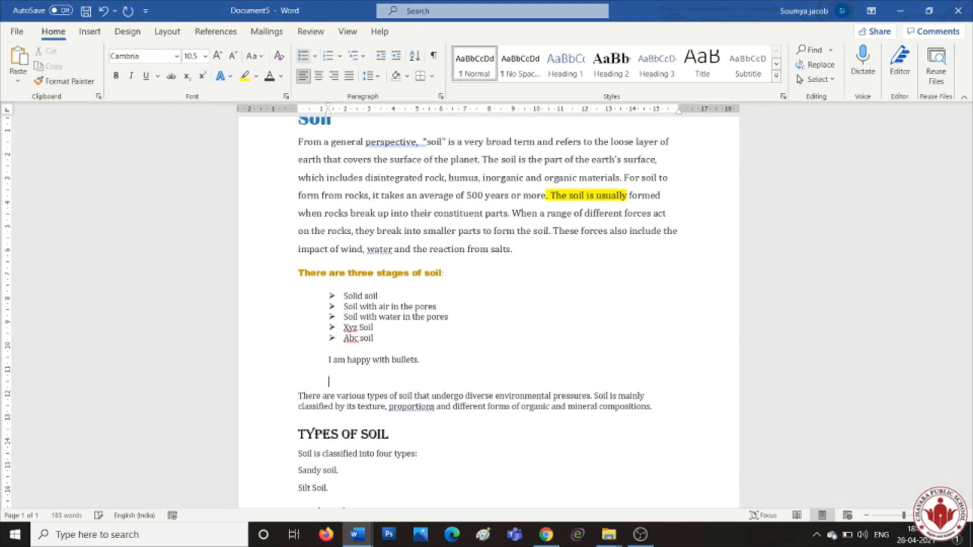
Step: Create a round-bulleted list with "Abc soil", "Def soil" and "Hjk soil" below the happy-with-bullets line, then end the list
left_click(303, 57)
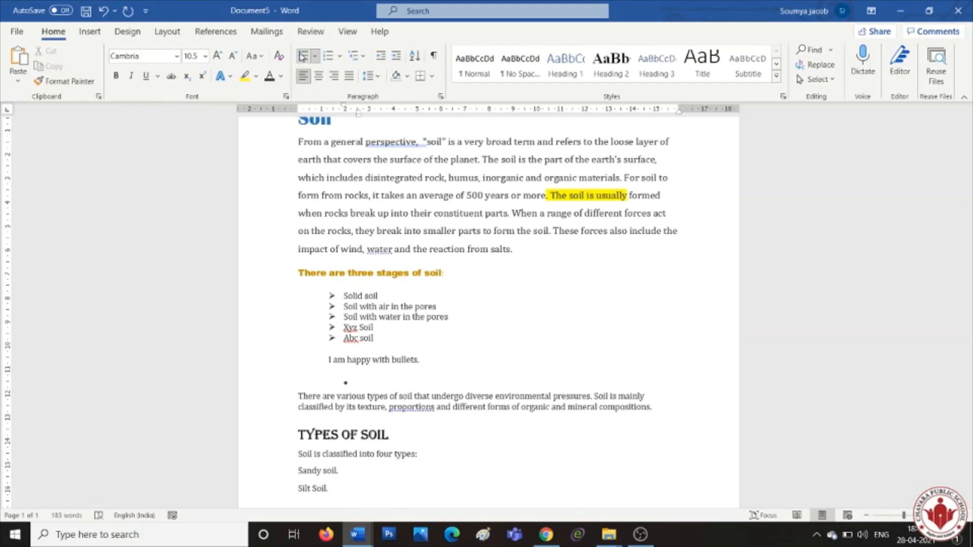
type("Abc soil")
key("Return")
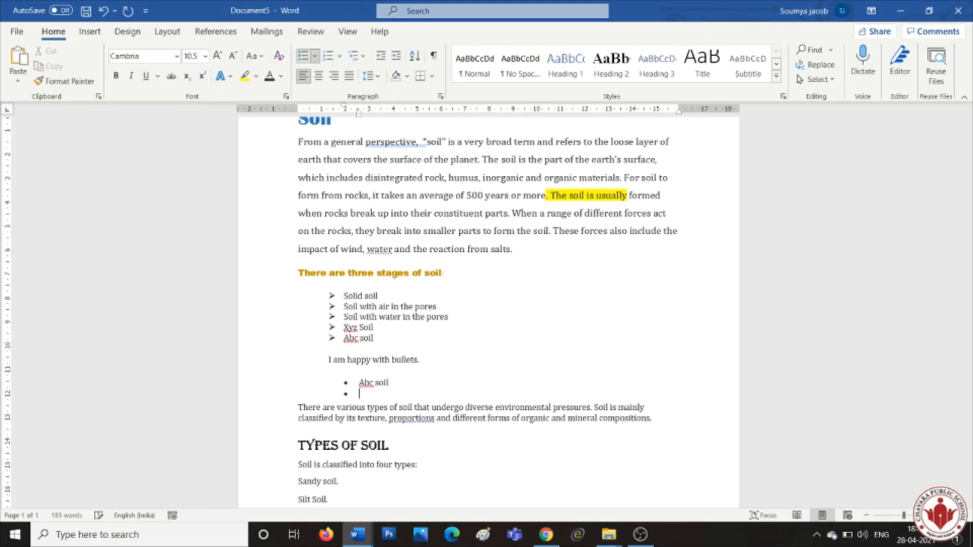
type("Def soil")
key("Return")
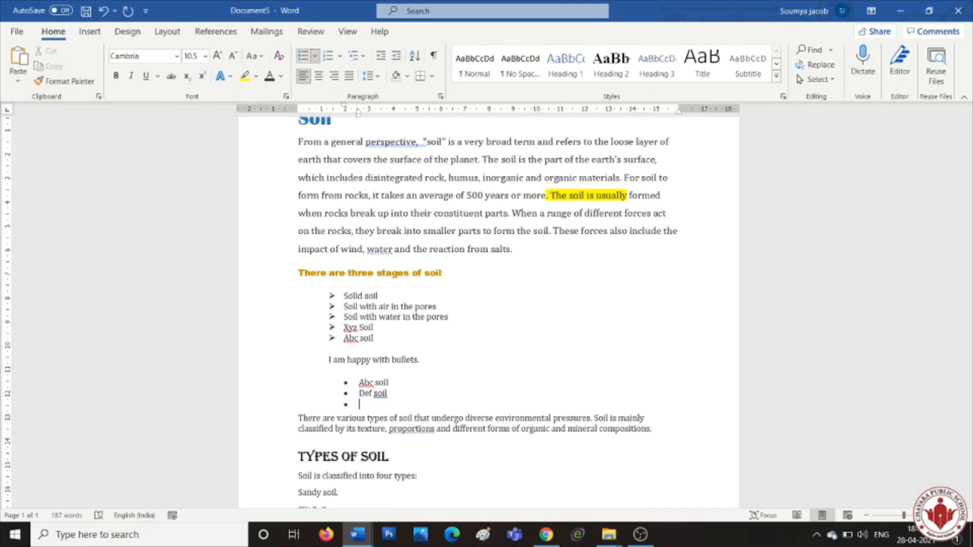
type("Hik soil")
key("Return")
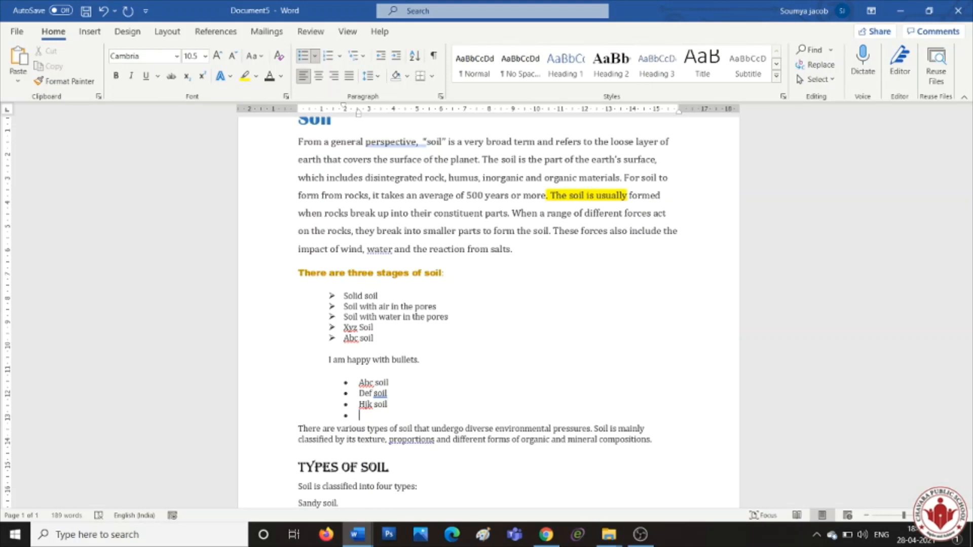
key("Return")
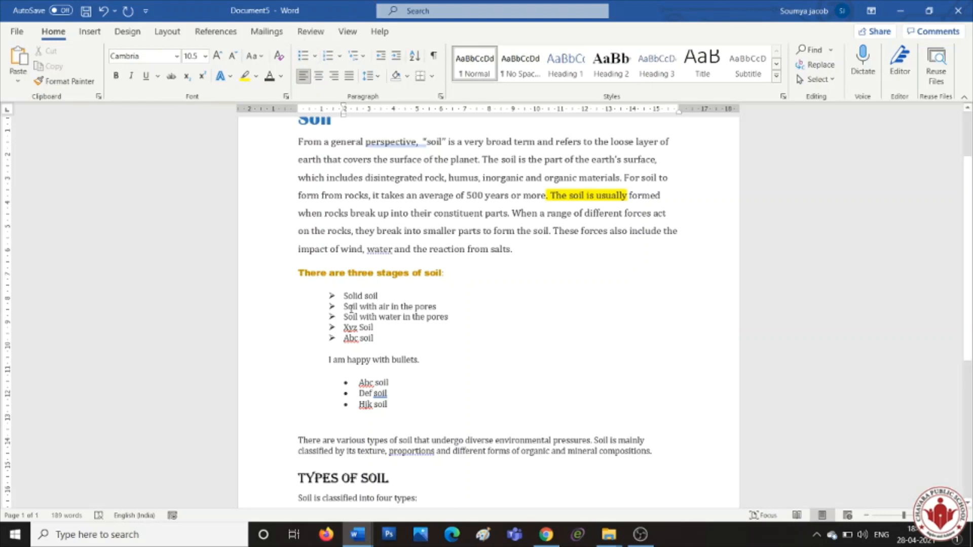
Step: Convert the round-bulleted list to a numbered list and extend it with the items "Jhvhv", "Jnvhul" and "Jvgnuh"
left_click_drag(362, 380, 398, 405)
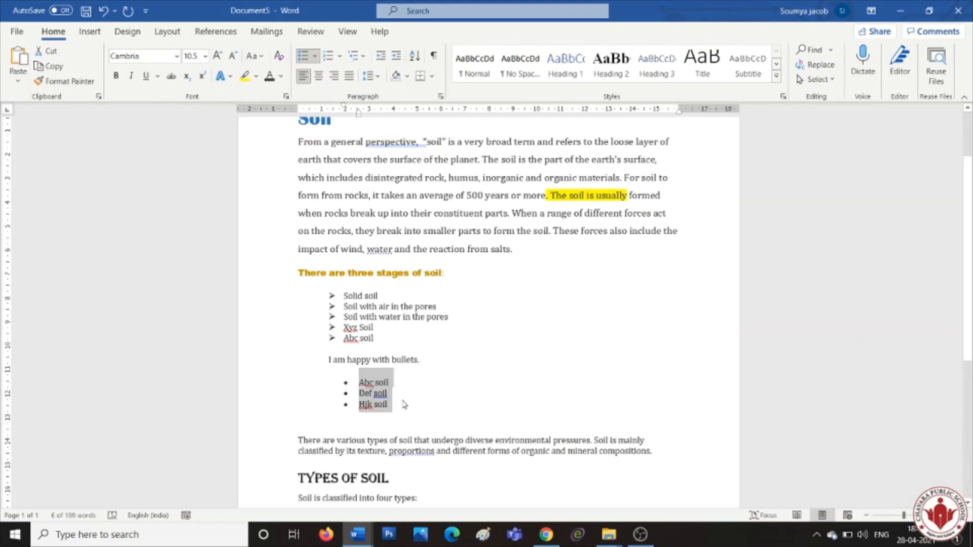
left_click(329, 56)
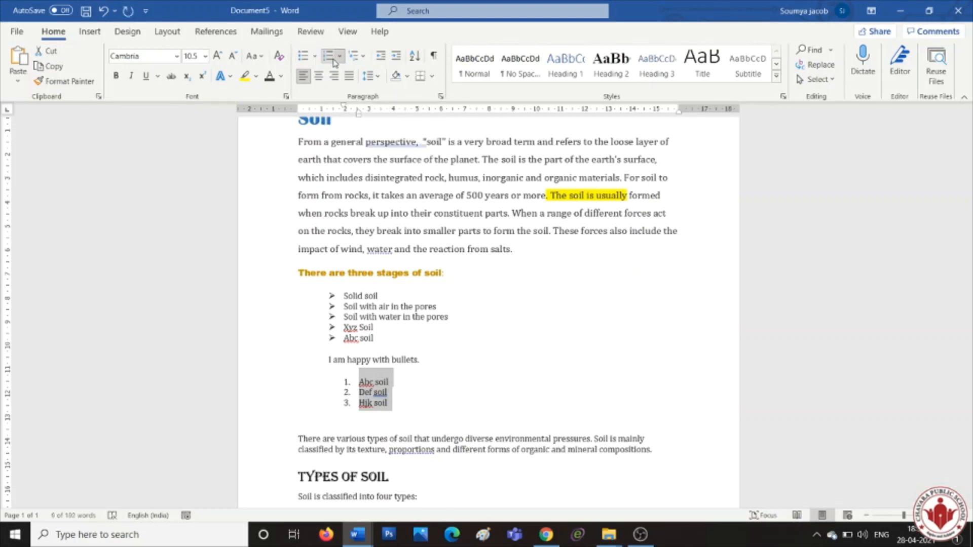
left_click(393, 404)
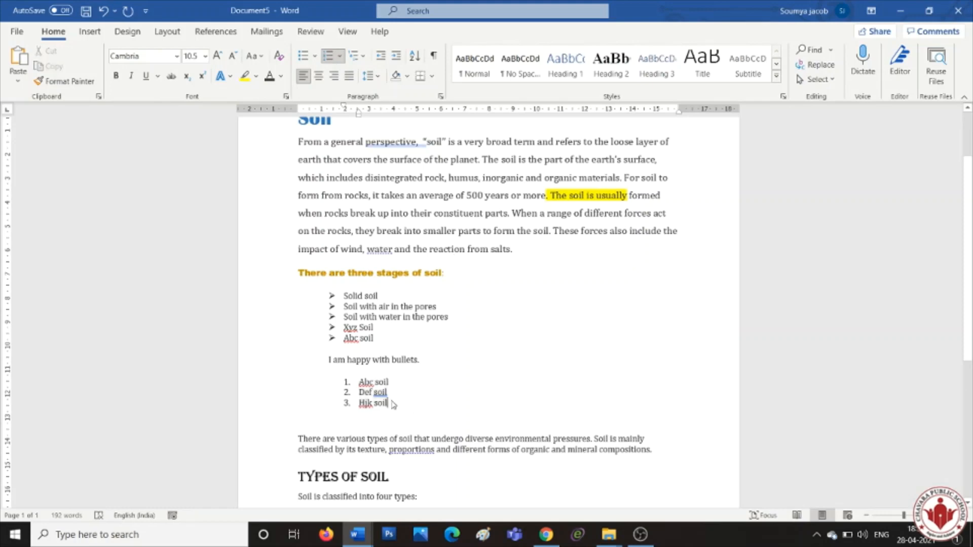
key("Return")
type("jhvhv")
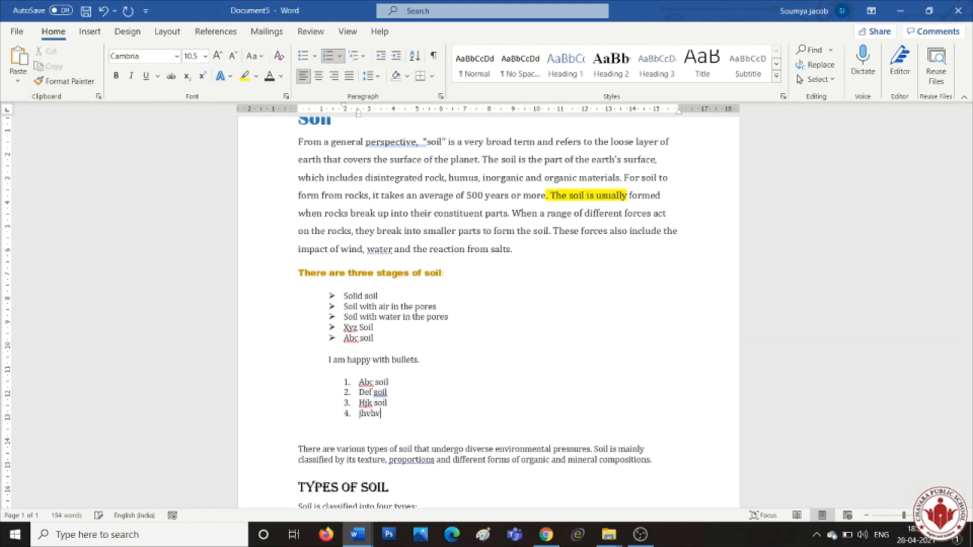
key("Return")
type("jnvhul")
key("Return")
type("jvgnuh")
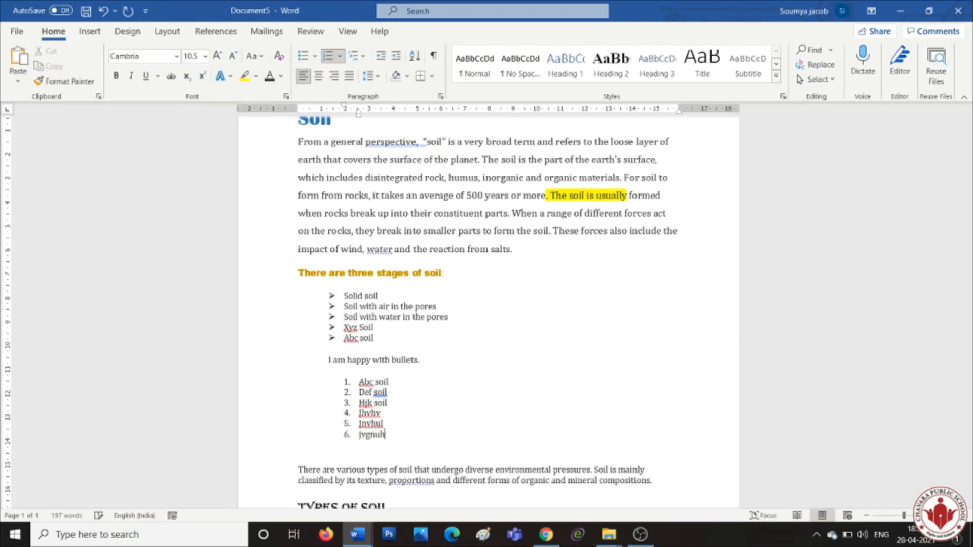
key("Return")
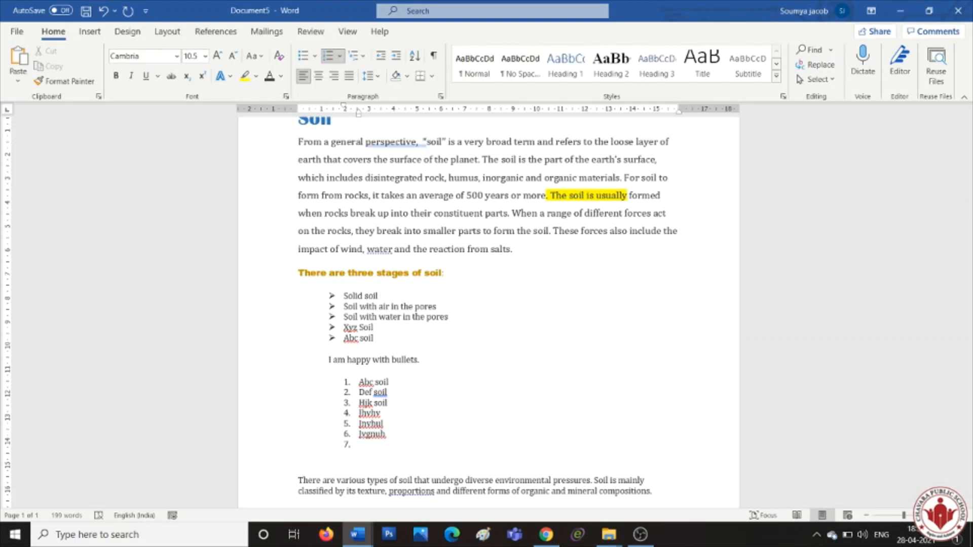
Step: End the numbered list and write "1 who is the prime minister of India" and "2 Who is the chief minister of India?" below it
key("Return")
key("Return")
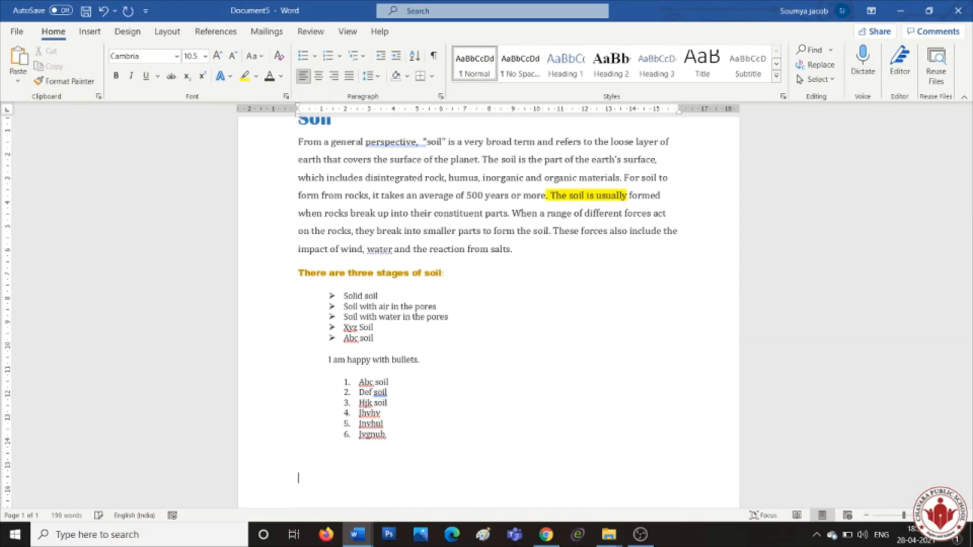
type("1 who is the prime min")
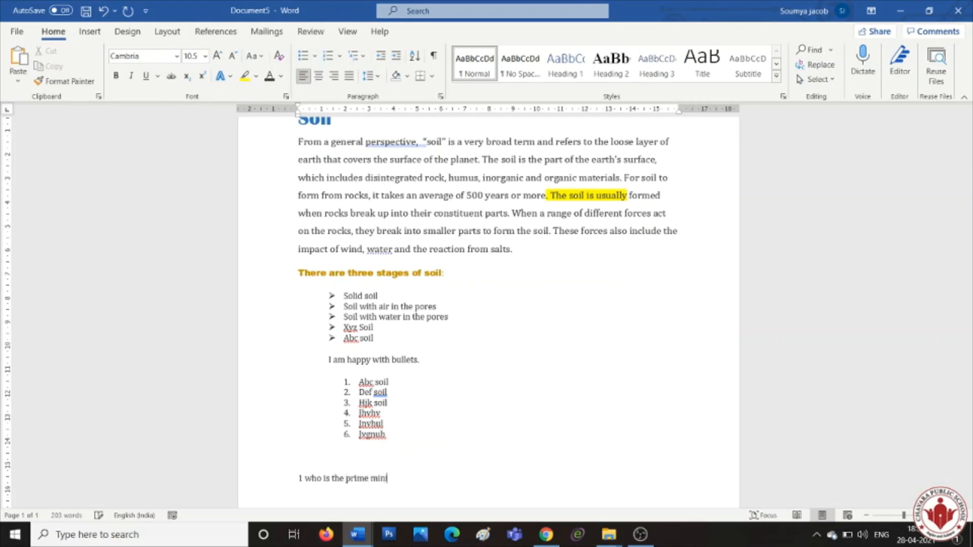
type("ister of India")
key("Return")
type("2 Who is t")
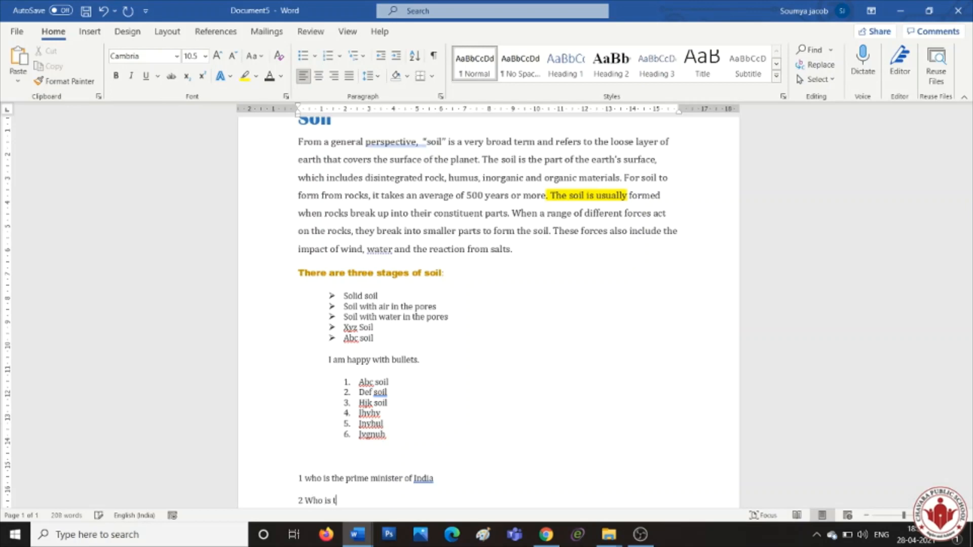
type("he chie")
type("f minister")
type(" of")
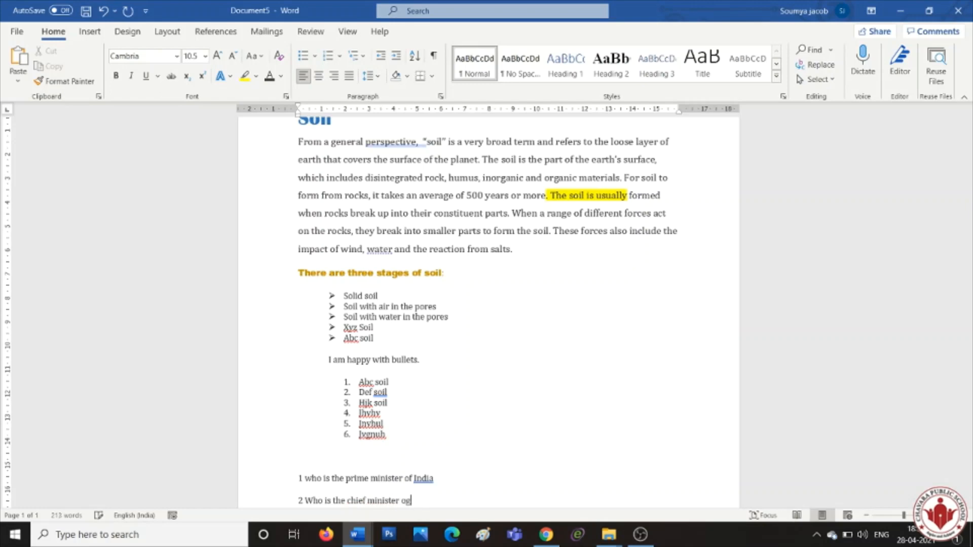
type(" India?")
Step: Replace the plain 1 before the prime minister question with automatic "1." numbering
type("\\")
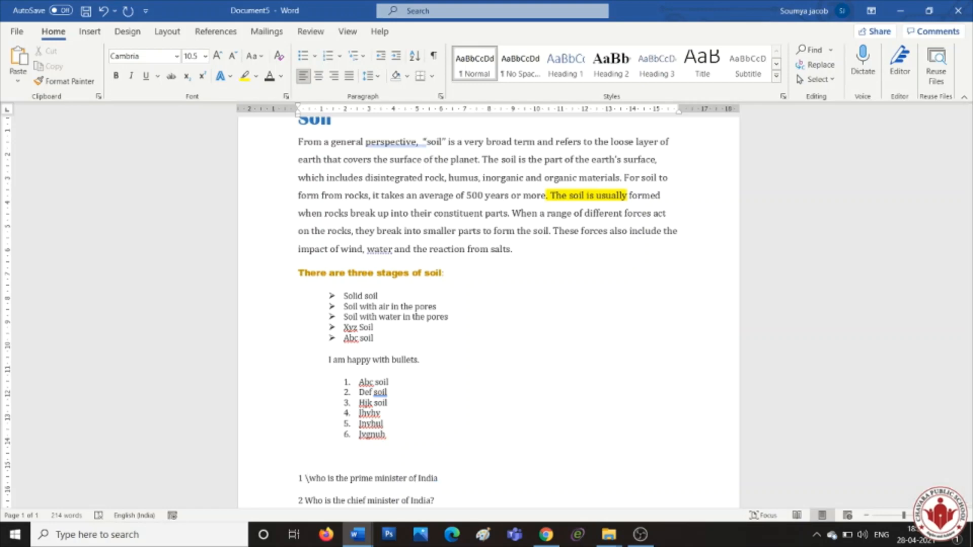
key("BackSpace")
key("BackSpace")
key("BackSpace")
type("1")
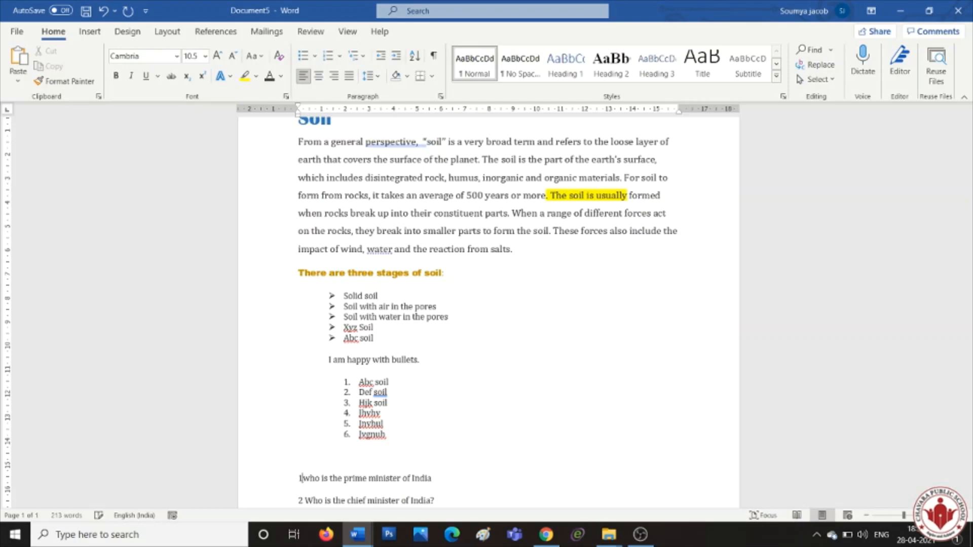
type(".")
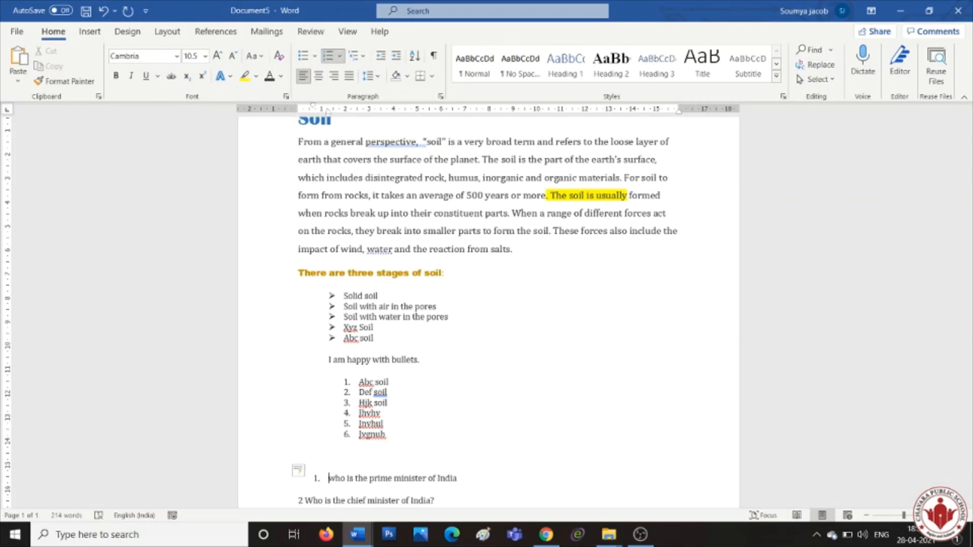
key("BackSpace")
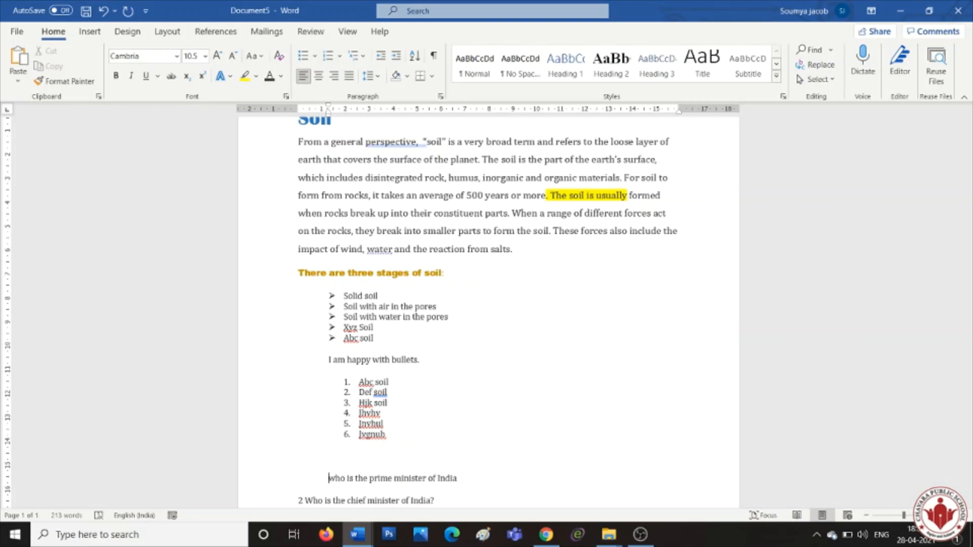
type("1.")
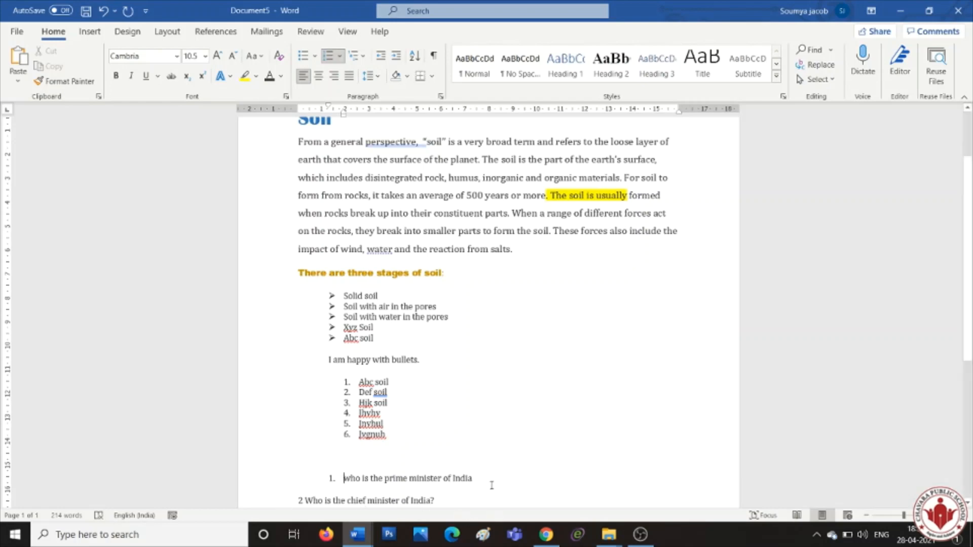
Step: Add a second numbered item after the prime minister question reading "Who is the Chief Ministr of Kerala?"
left_click(474, 478)
key("Return")
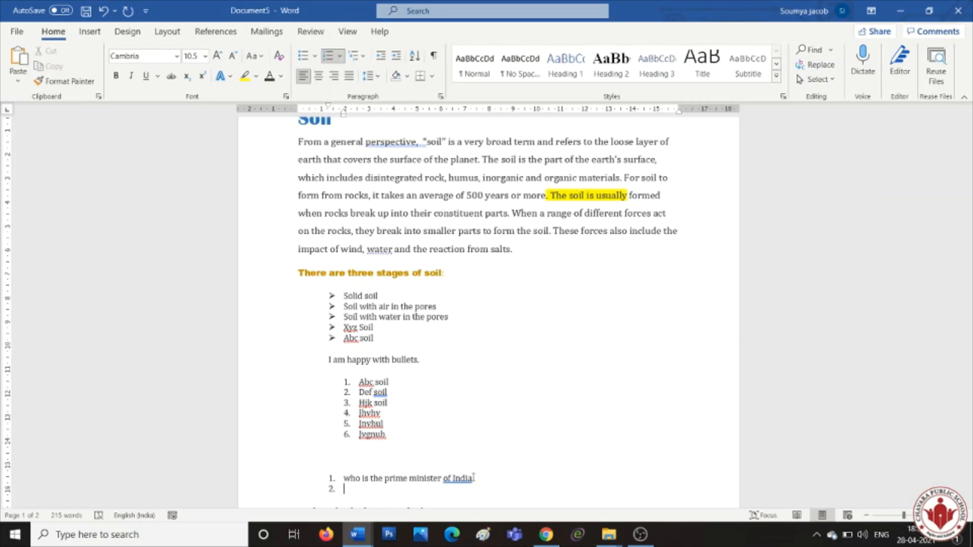
type("Who is the Chief Ministr of I")
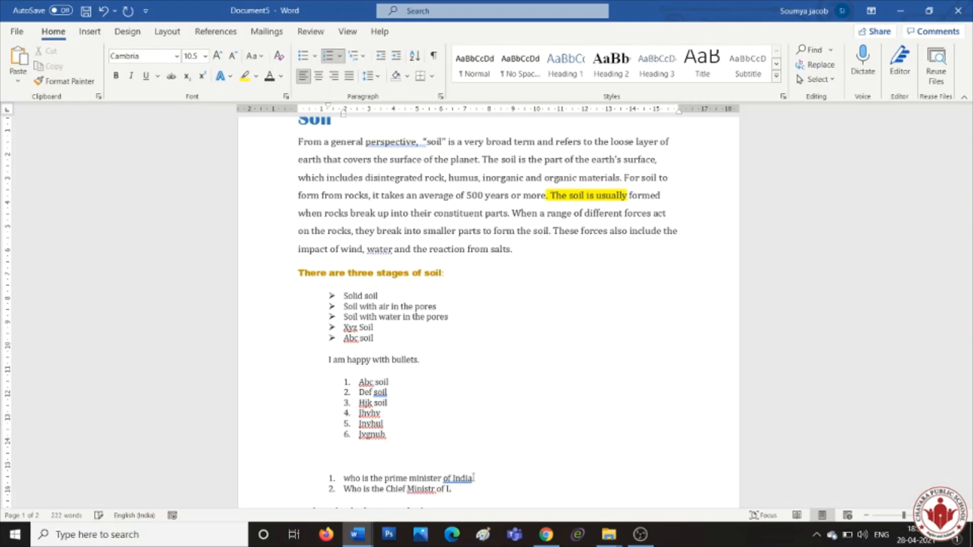
key("BackSpace")
type("Kerala")
type("?")
Step: Correct the misspelled word "Ministr" in the Kerala question with the spelling suggestion "Minister"
left_click_drag(473, 478, 534, 475)
left_click(534, 475)
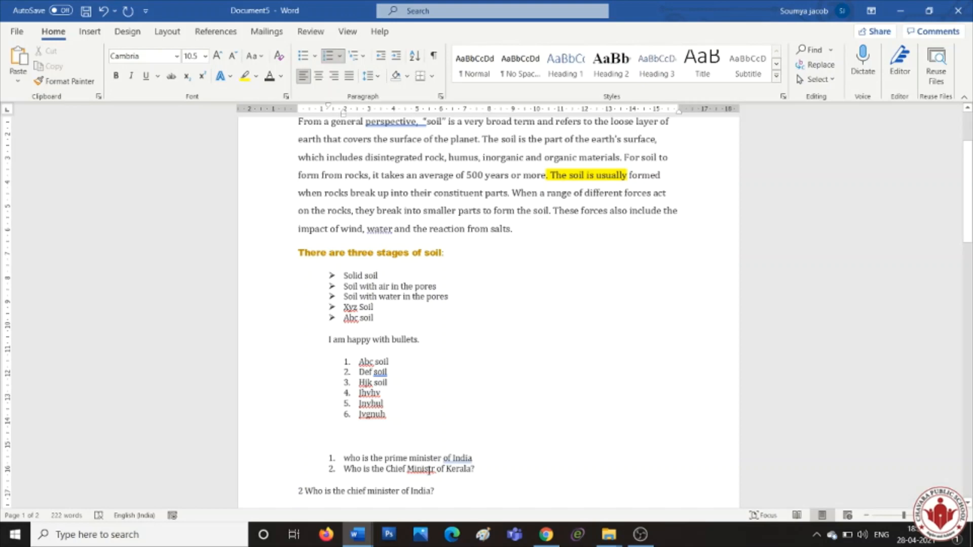
right_click(428, 468)
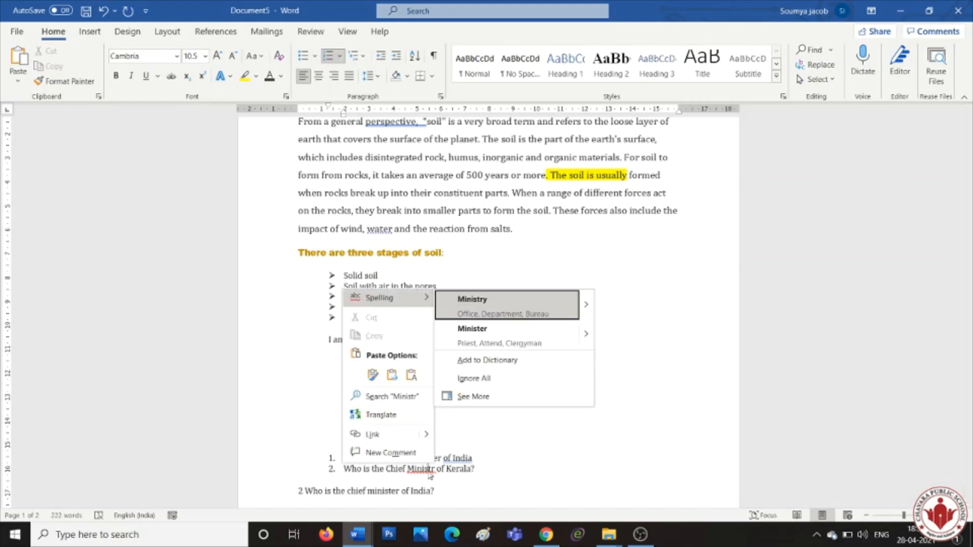
left_click(500, 346)
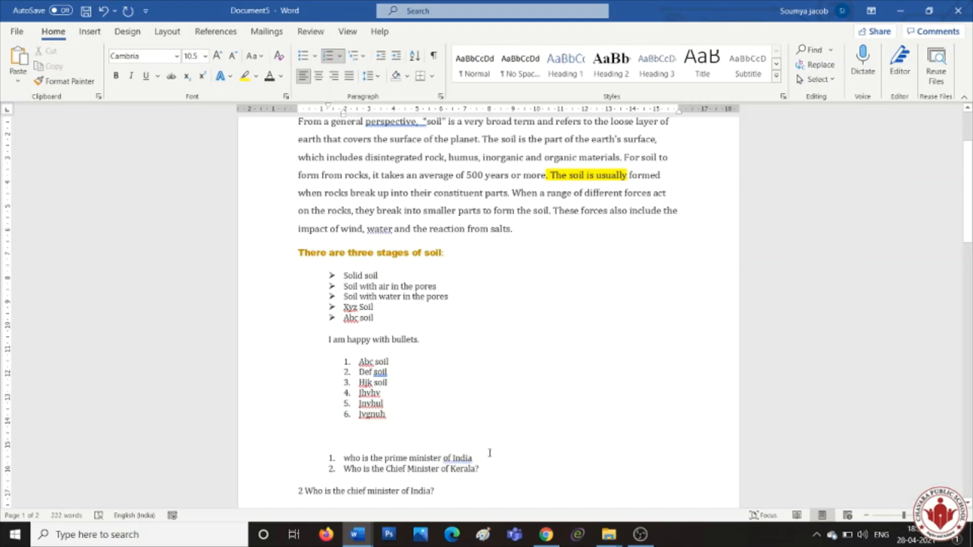
Step: Delete the plain "2 Who is the chief minister of India?" line and start a new line after the Kerala question
left_click(447, 489)
key("ctrl+shift+Left")
key("ctrl+shift+Left")
key("ctrl+shift+Left")
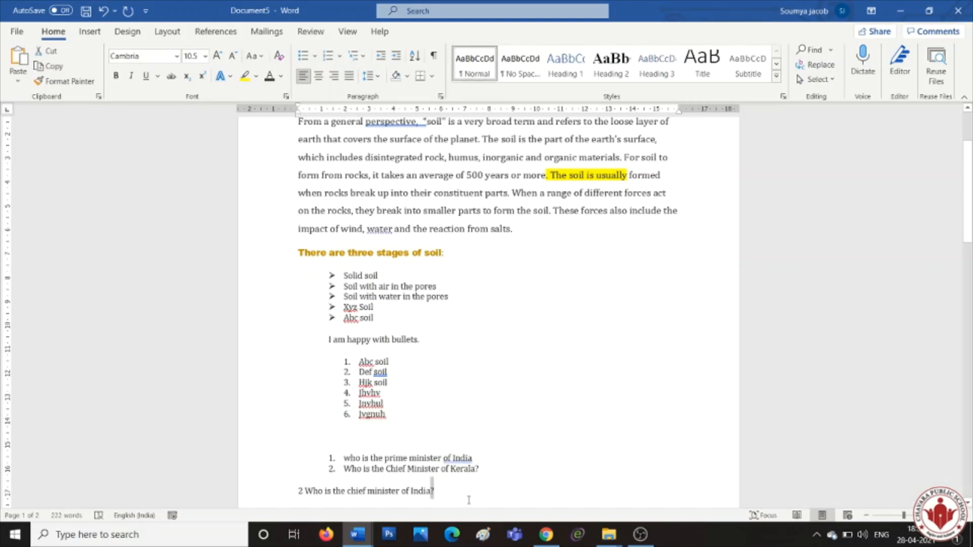
key("ctrl+shift+Left")
key("ctrl+shift+Left")
key("ctrl+shift+Left")
key("ctrl+shift+Left")
key("ctrl+shift+Left")
key("ctrl+shift+Left")
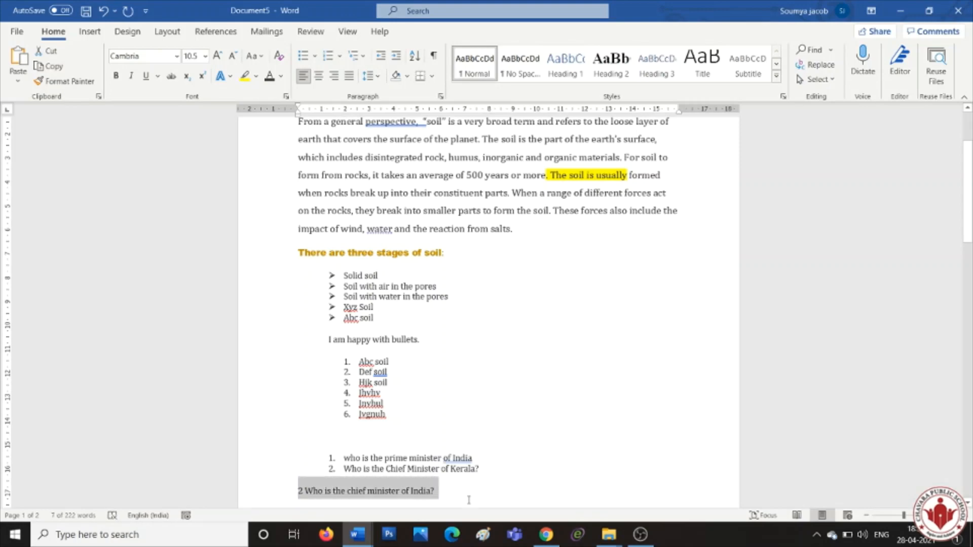
key("Delete")
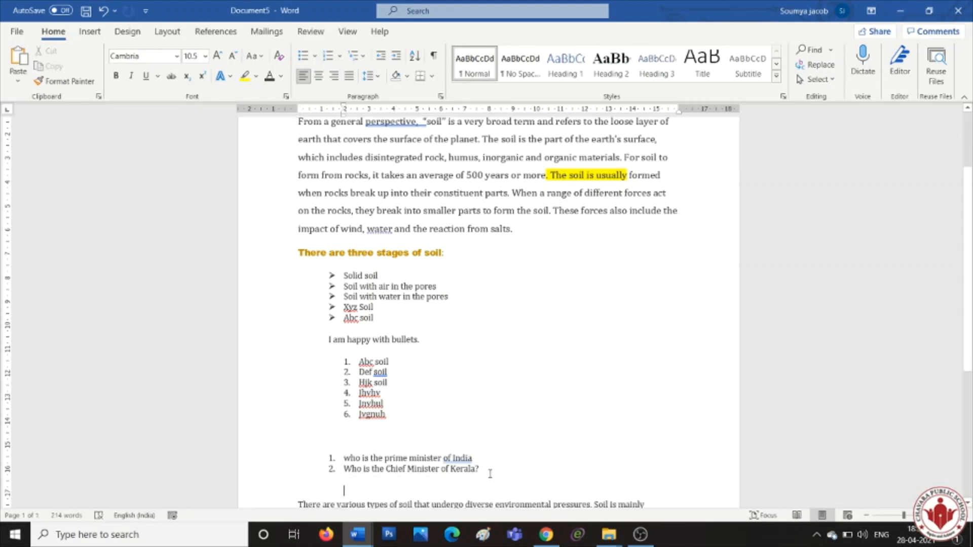
left_click(490, 470)
key("Return")
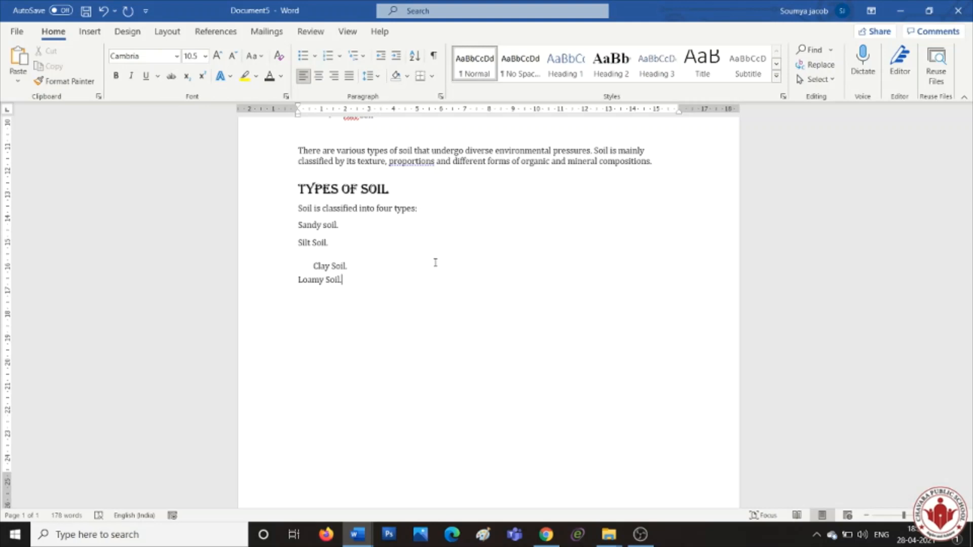
Step: Switch to Chrome and search Google Images for "types of soil" in a new tab
left_click(553, 536)
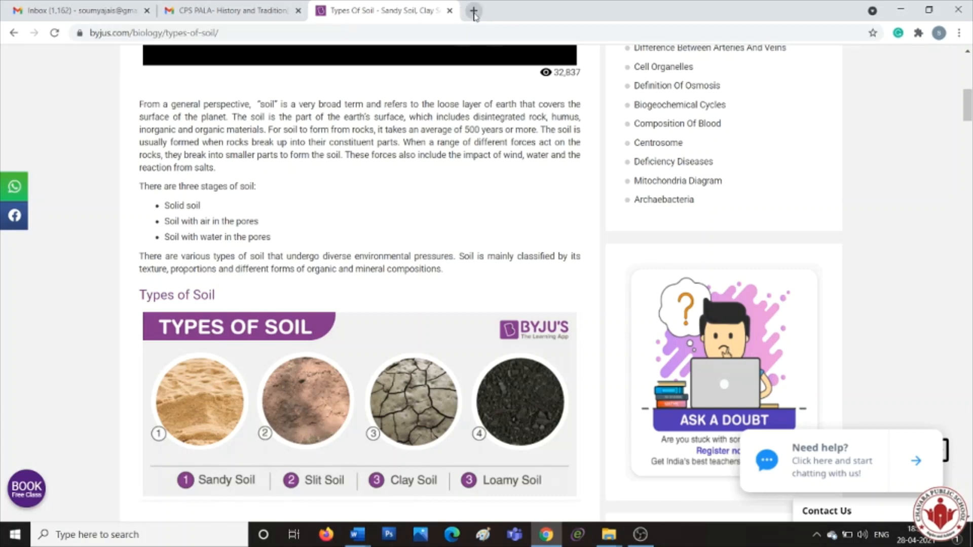
left_click(474, 11)
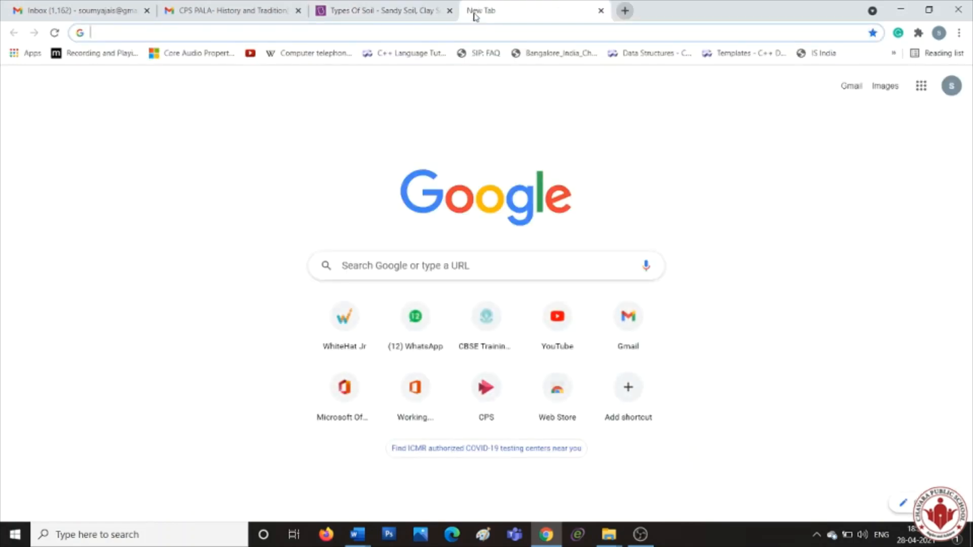
left_click(888, 93)
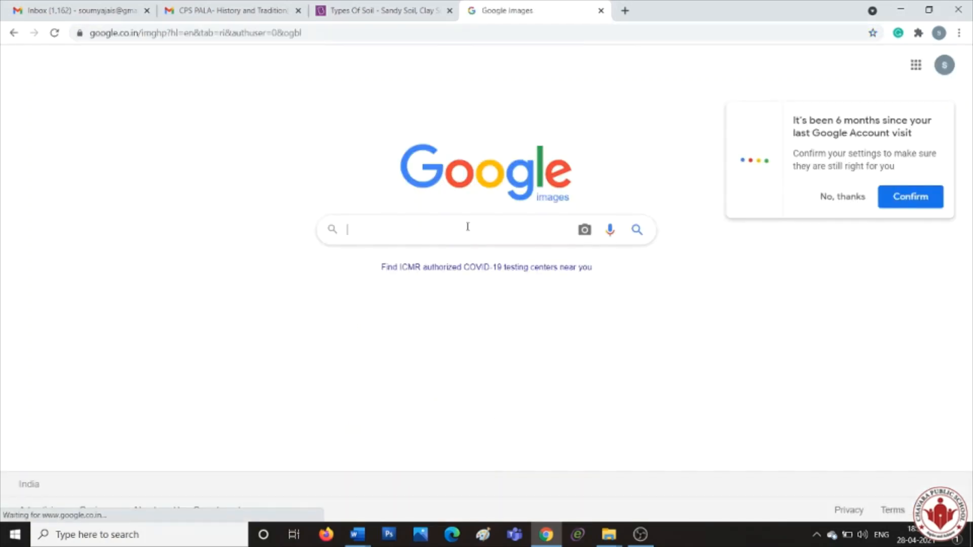
left_click(467, 227)
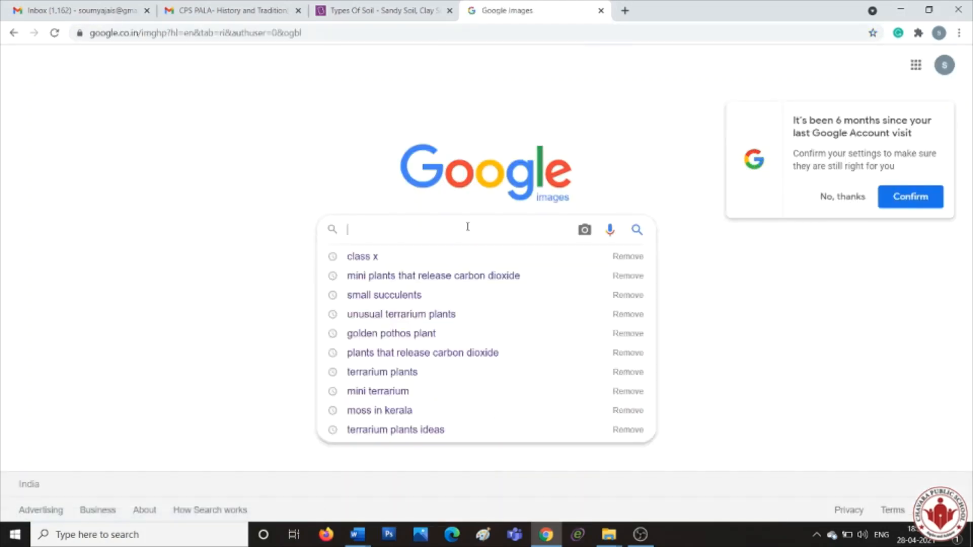
type("typ")
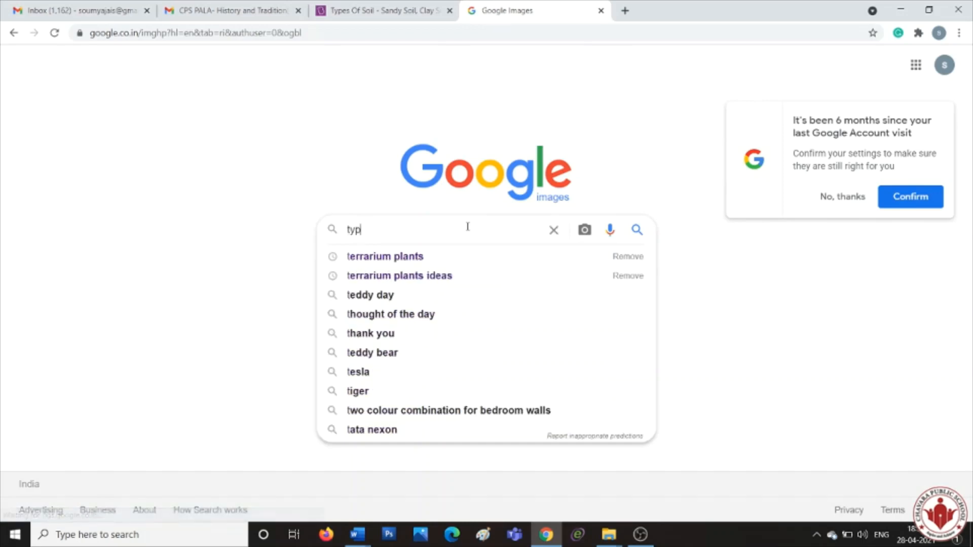
type("es of soil")
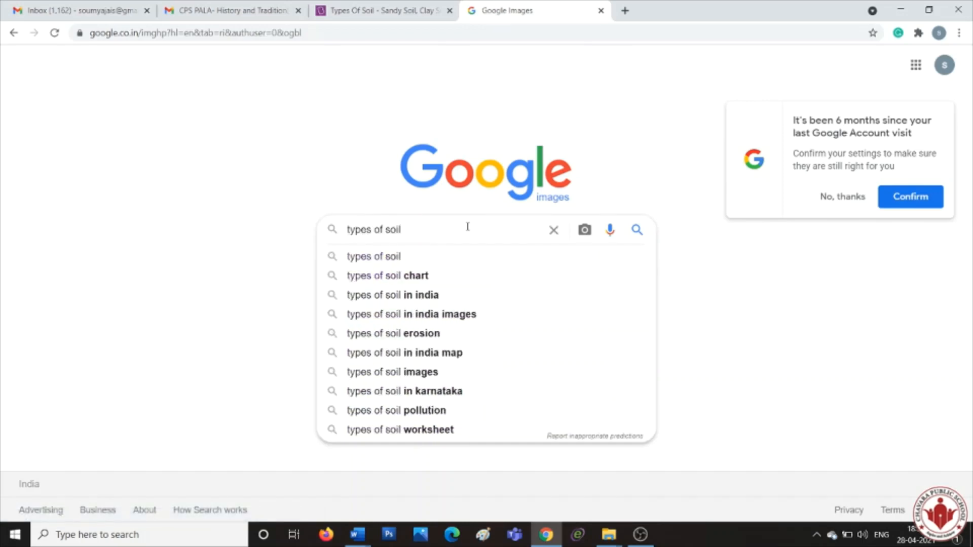
key("Return")
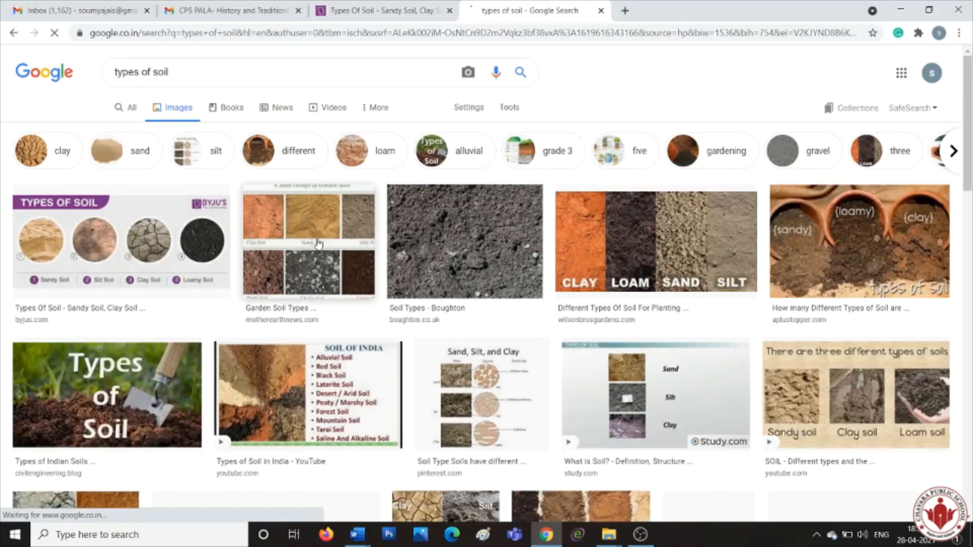
Step: Preview the Garden Soil Types image from motherearthnews.com and return to the full image results
left_click(298, 261)
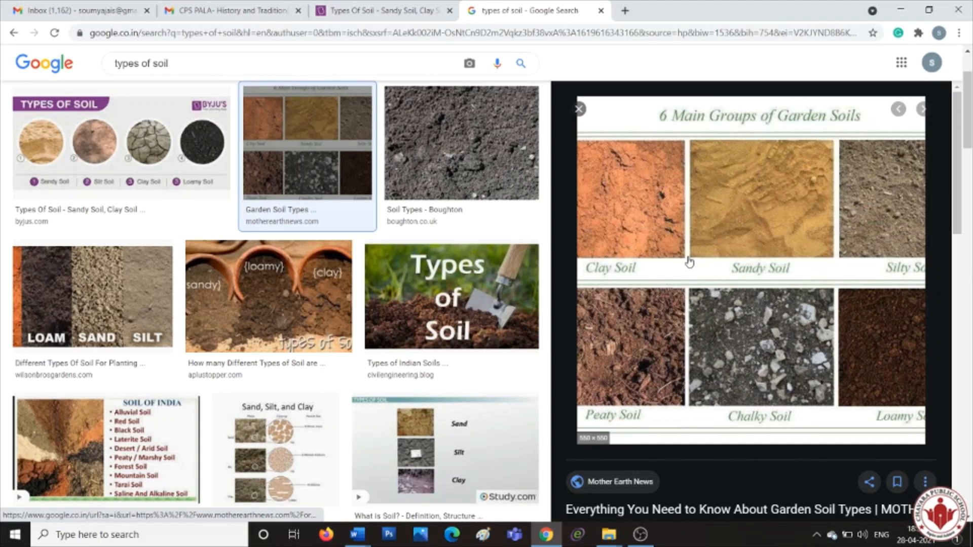
left_click(579, 108)
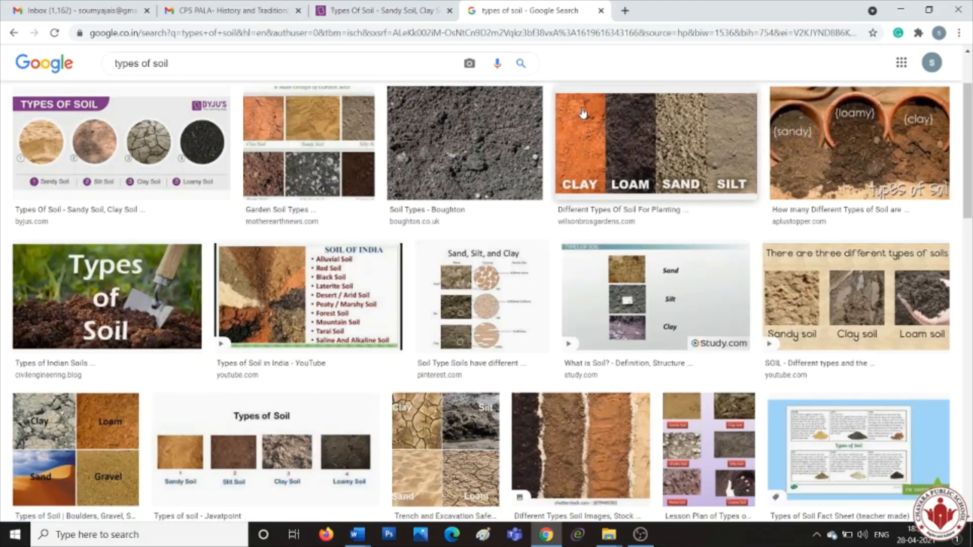
scroll(970, 64, "up", 2)
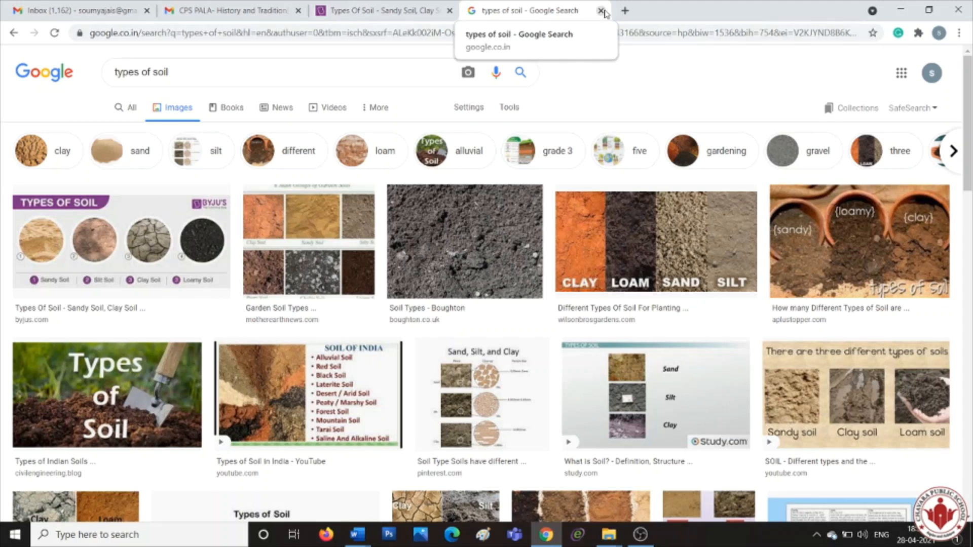
Step: Open another new tab and repeat the Google Images search using the suggestion "types of soil"
left_click(627, 13)
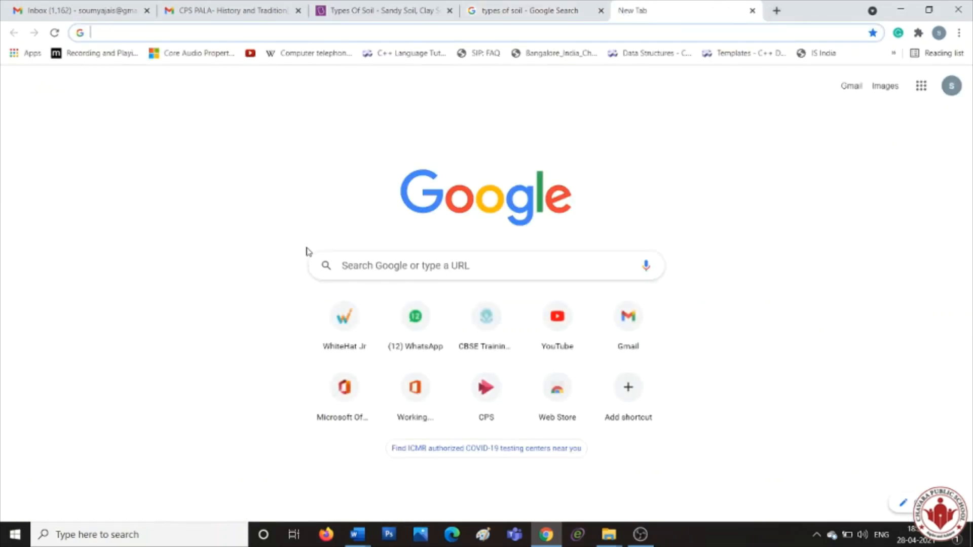
left_click(888, 88)
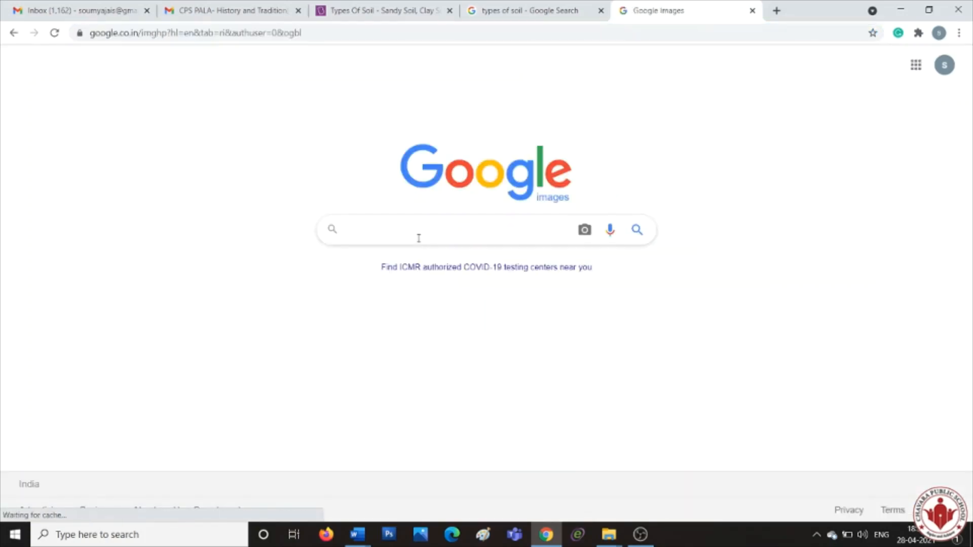
type("type")
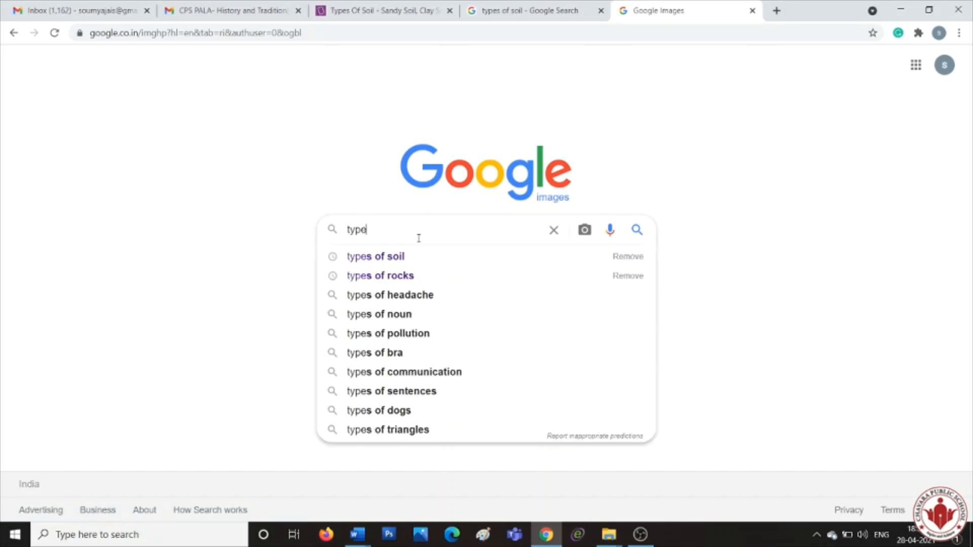
type("s")
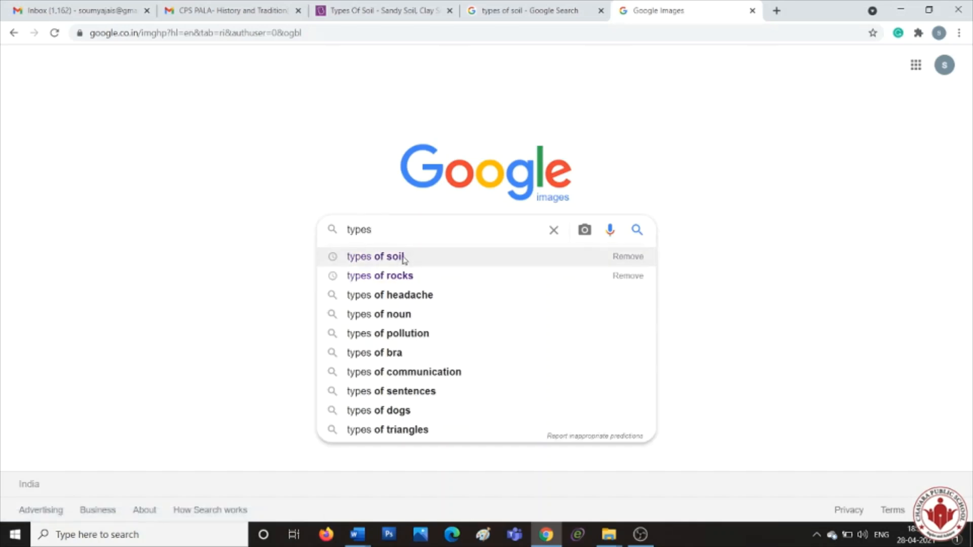
left_click(404, 260)
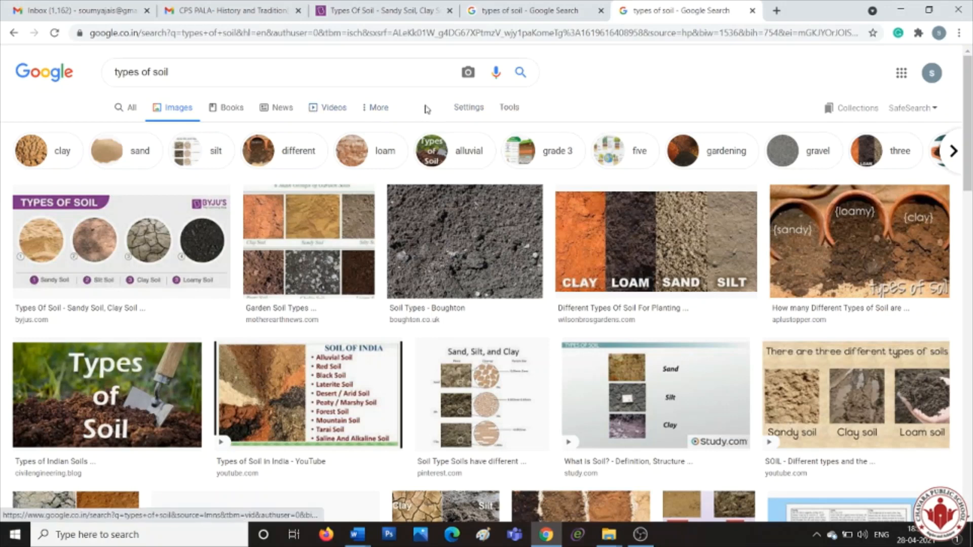
Step: Filter the image results to Large size and preview the Gardenerdy "Soil Types" picture
left_click(511, 108)
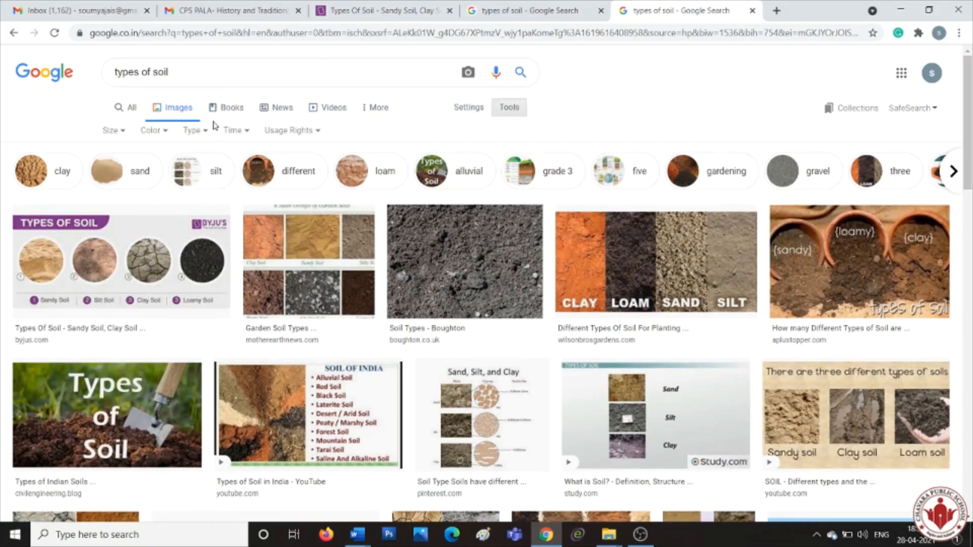
left_click(122, 132)
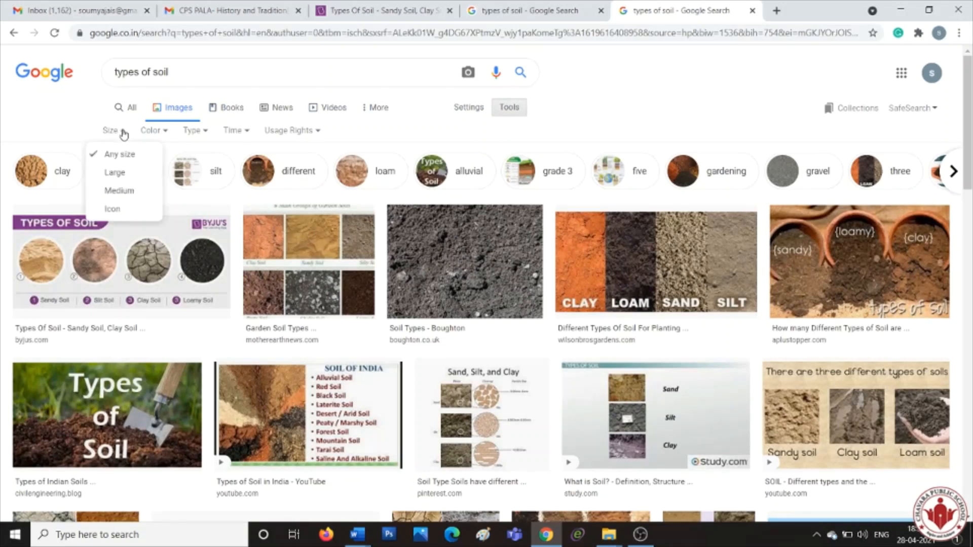
left_click(124, 180)
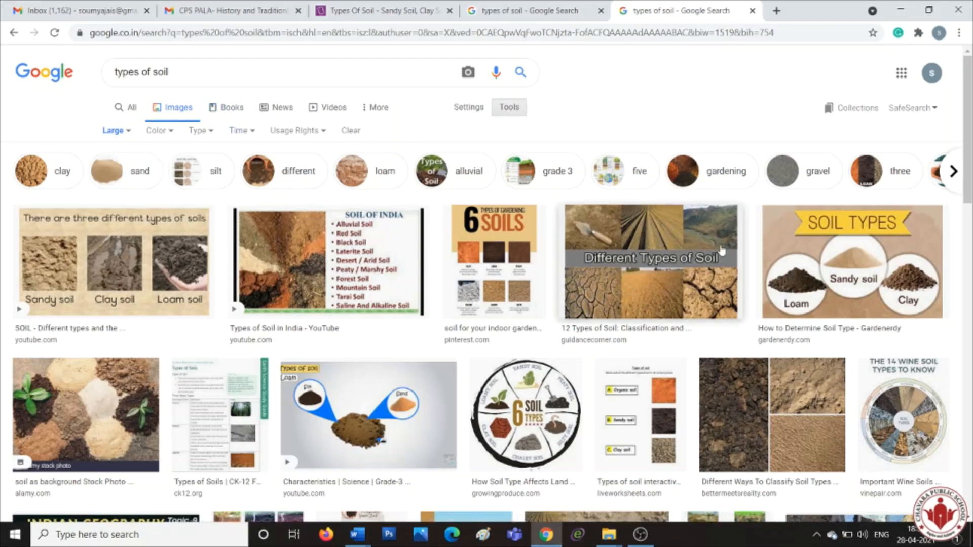
left_click(880, 243)
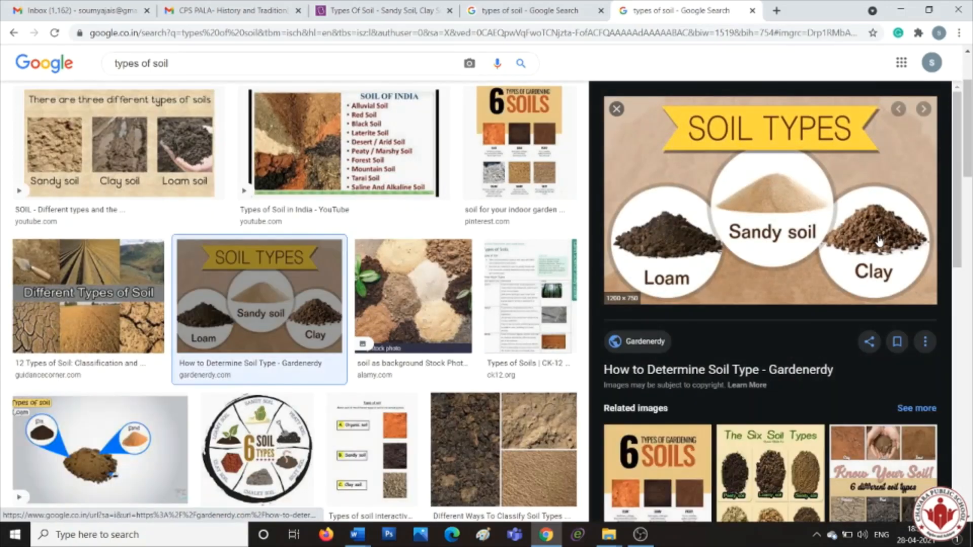
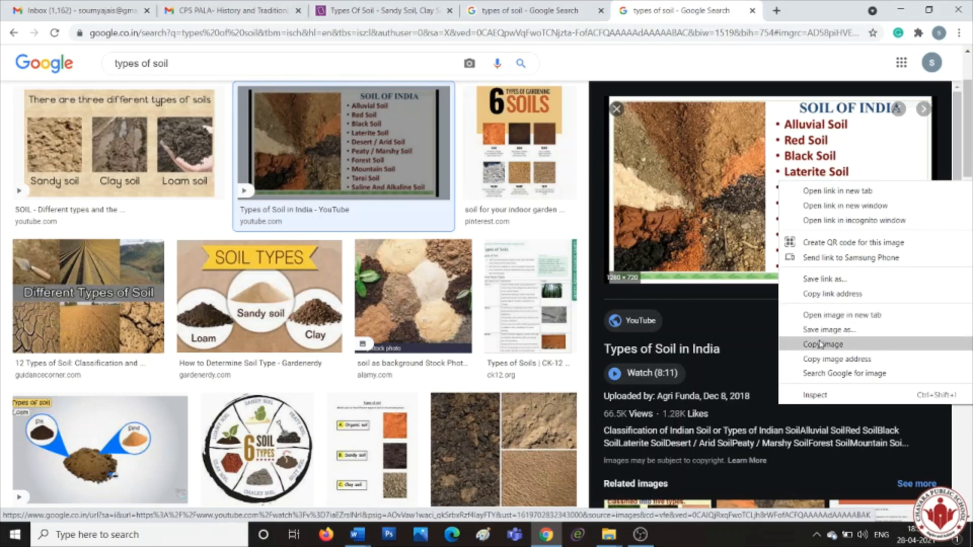
Step: Copy the "Soil of India" image and paste it into Document5 in Word, directly below the bulleted soil list
left_click(819, 344)
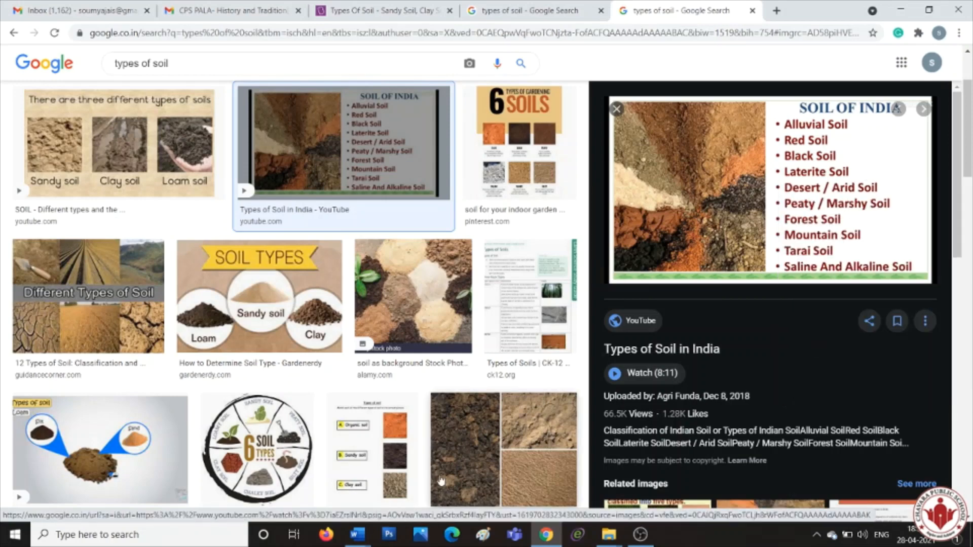
left_click(359, 541)
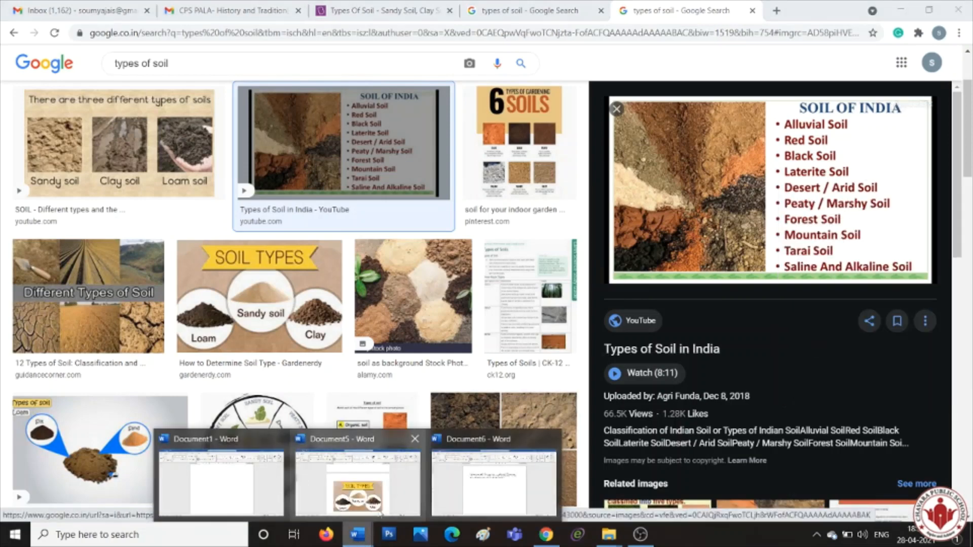
left_click(357, 479)
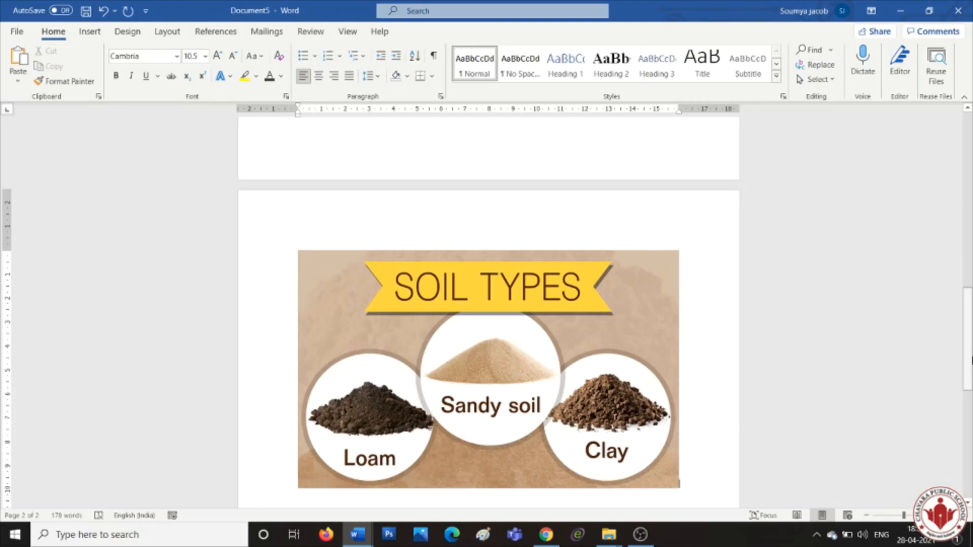
left_click_drag(969, 359, 969, 225)
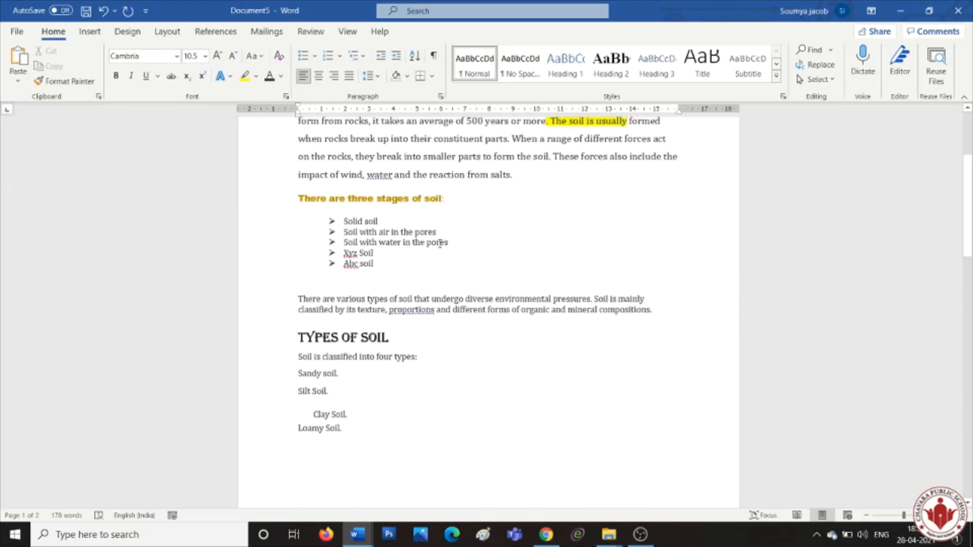
left_click(427, 273)
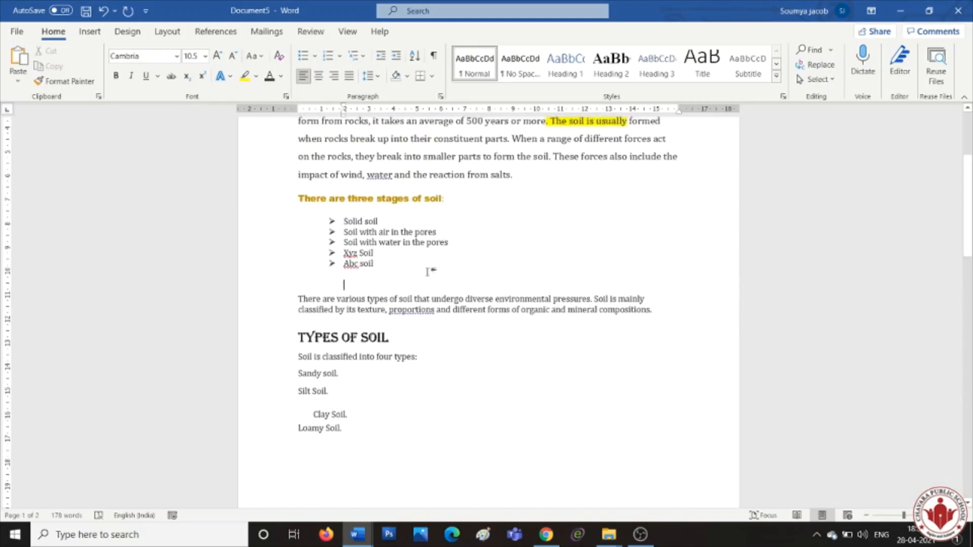
key("ctrl+v")
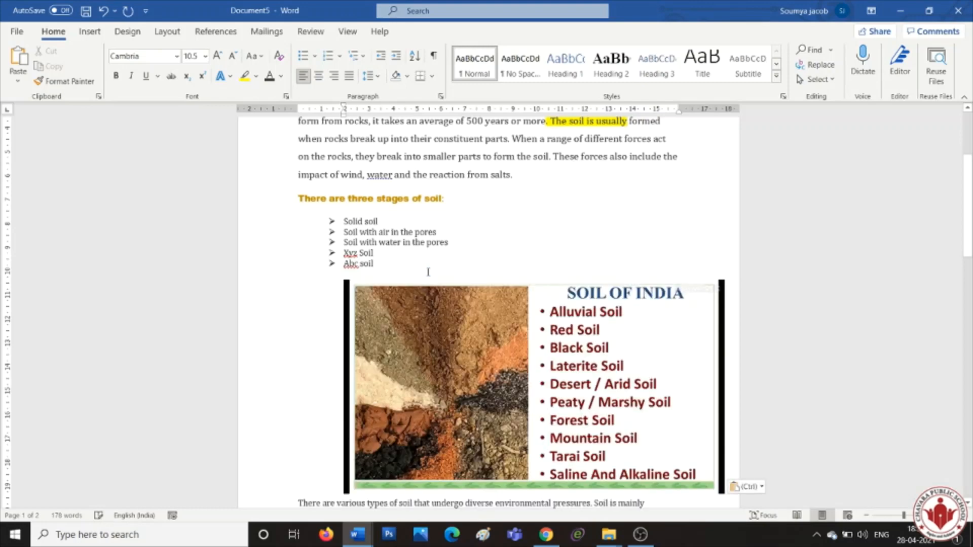
left_click(448, 340)
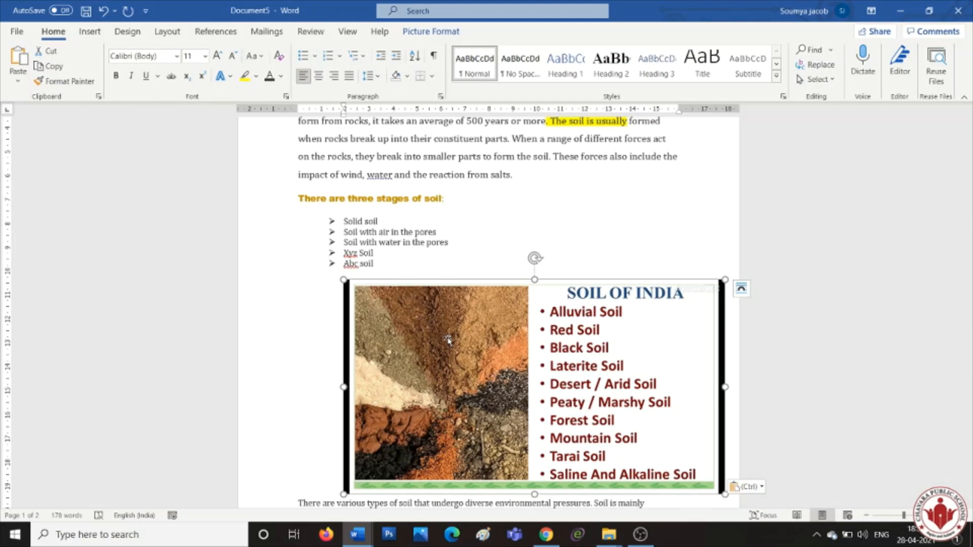
left_click(346, 222)
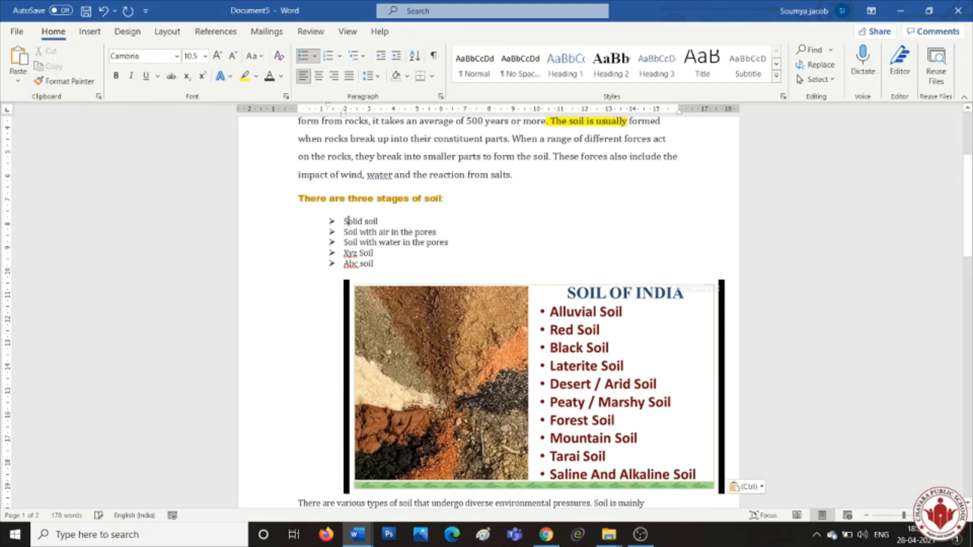
left_click_drag(346, 222, 384, 267)
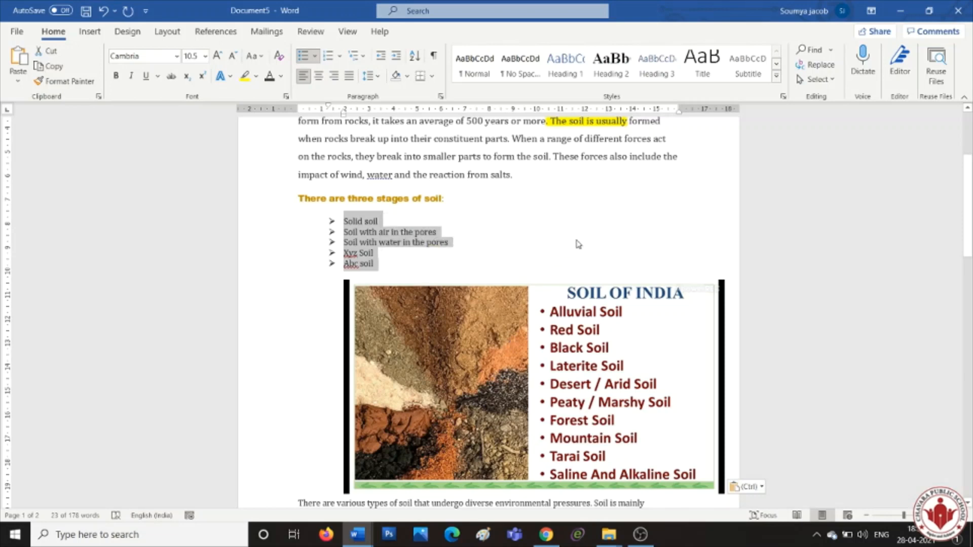
Step: Set the text wrapping of the "Soil of India" picture to Through
left_click(540, 321)
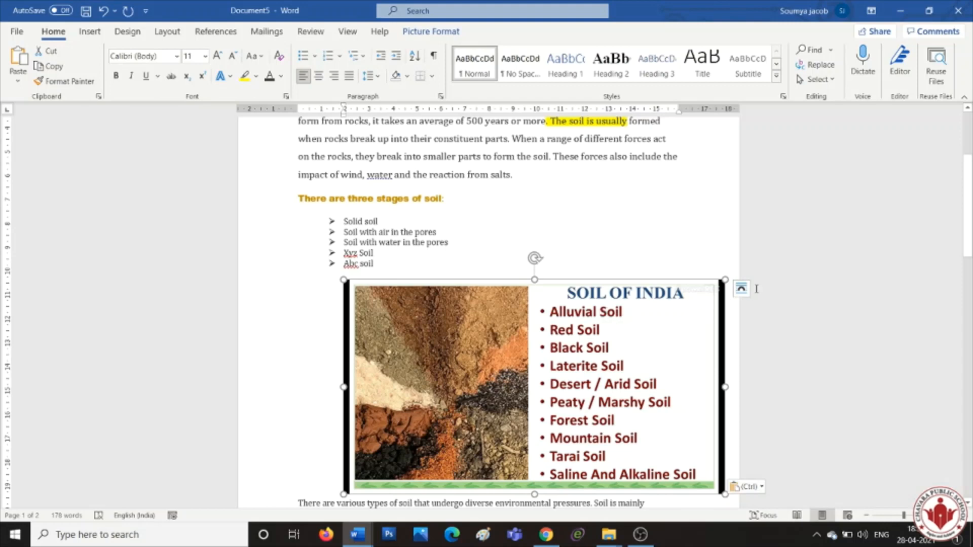
right_click(646, 322)
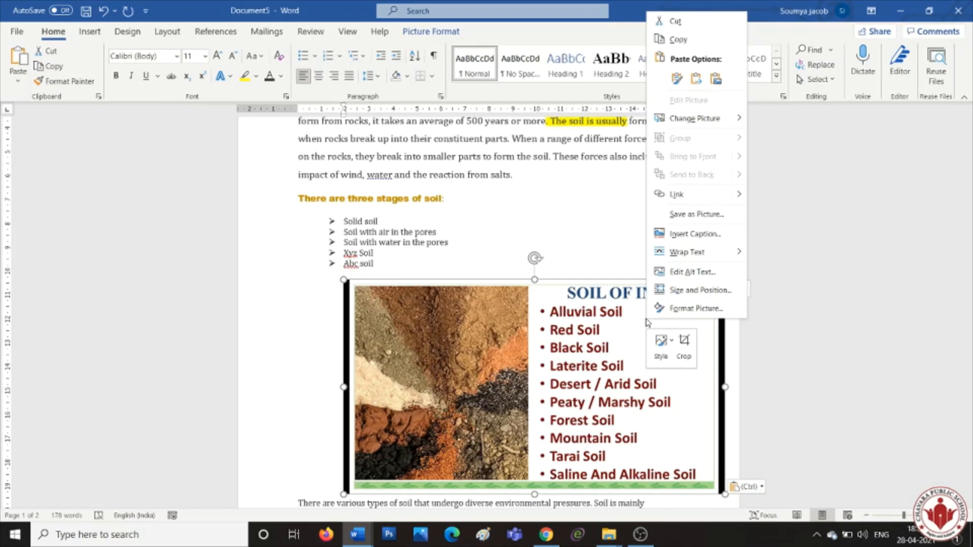
mouse_move(703, 255)
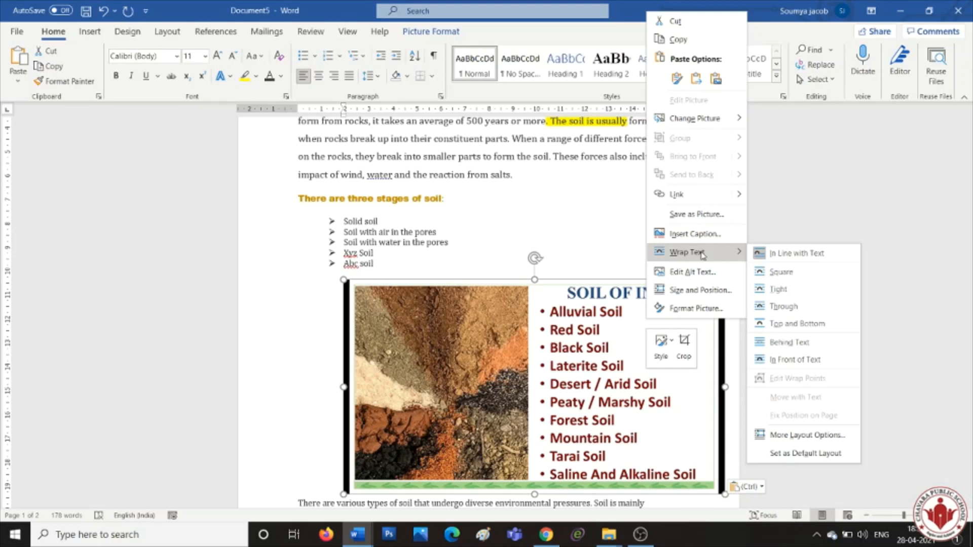
left_click(797, 296)
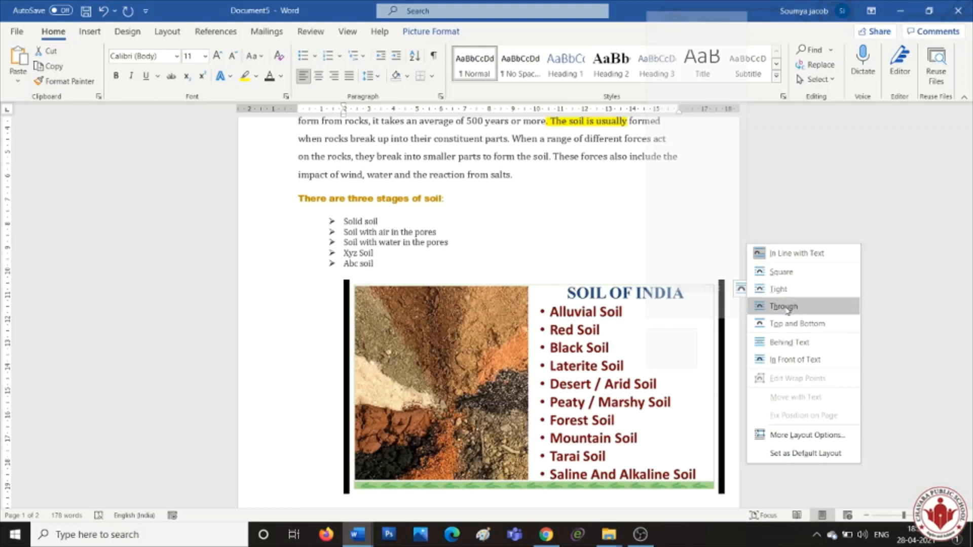
left_click(787, 308)
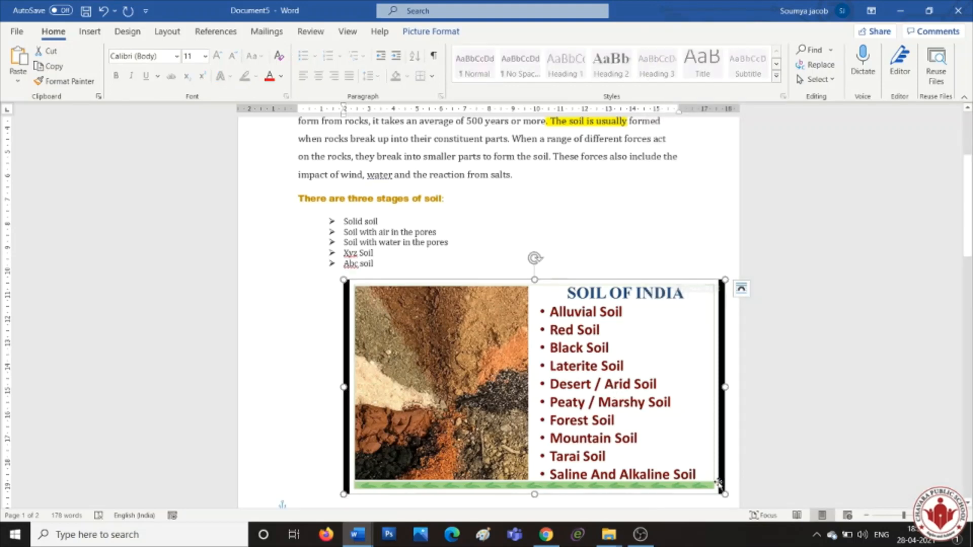
Step: Shrink the "Soil of India" picture and place it to the right of the bulleted list of soil stages
left_click_drag(724, 494, 588, 416)
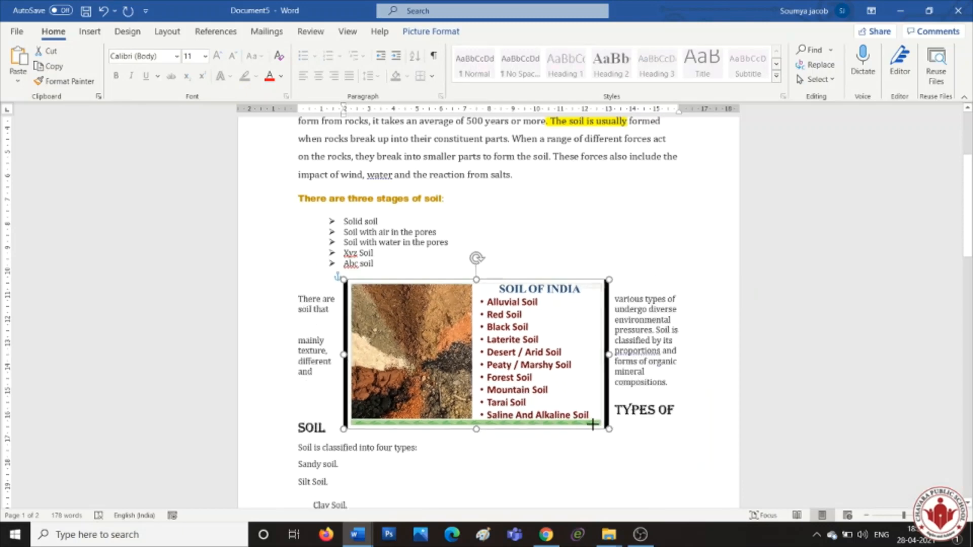
left_click_drag(461, 353, 577, 266)
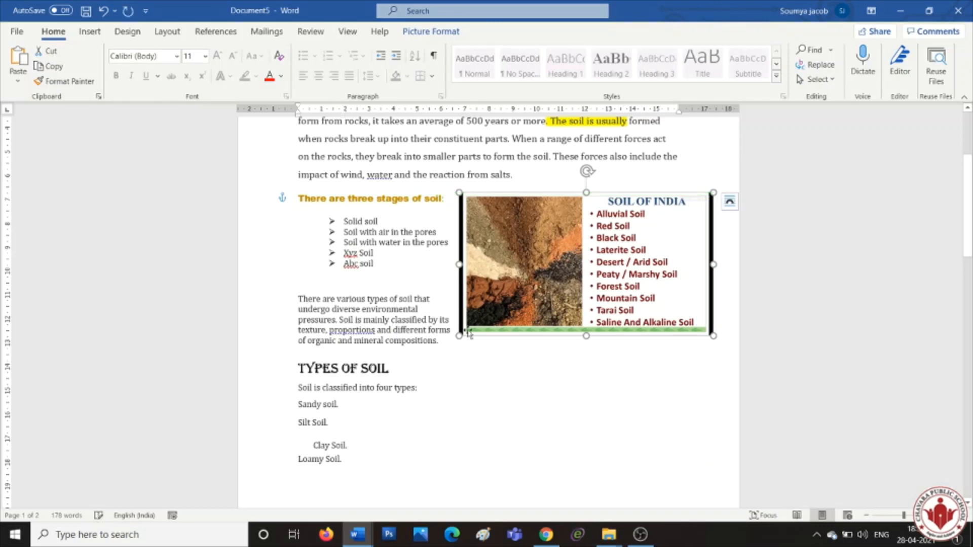
left_click_drag(459, 336, 529, 297)
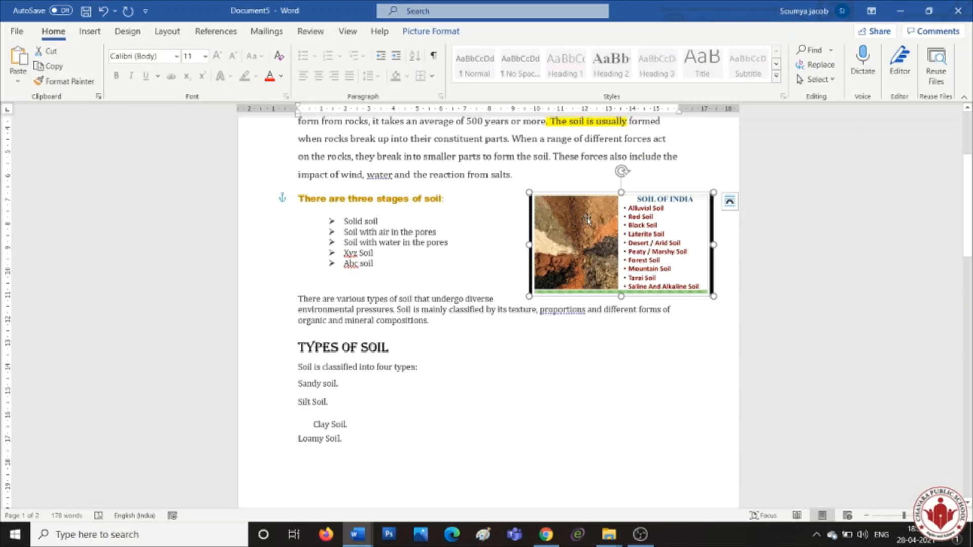
Step: Add an empty line before the paragraph "There are various types of soil" and start a new line below "Loamy Soil."
left_click(299, 299)
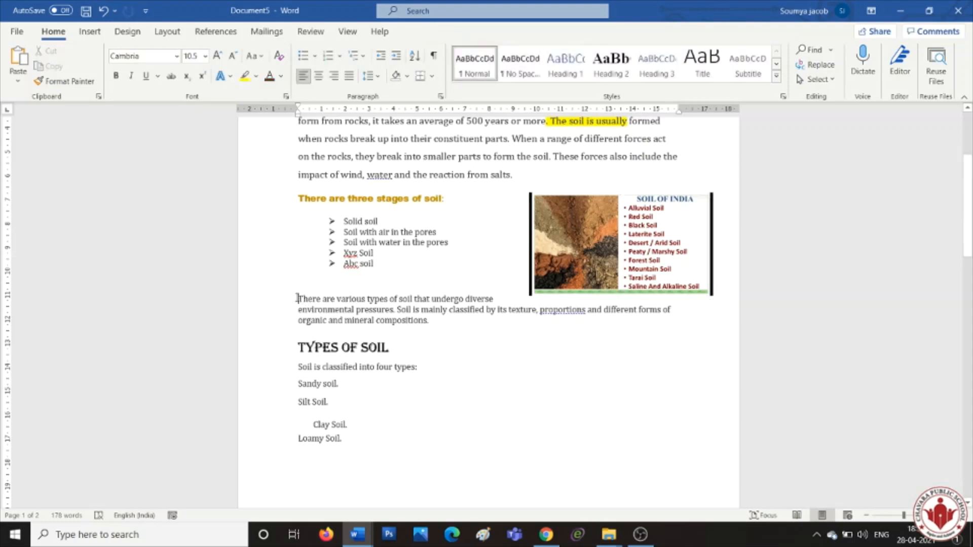
key("Return")
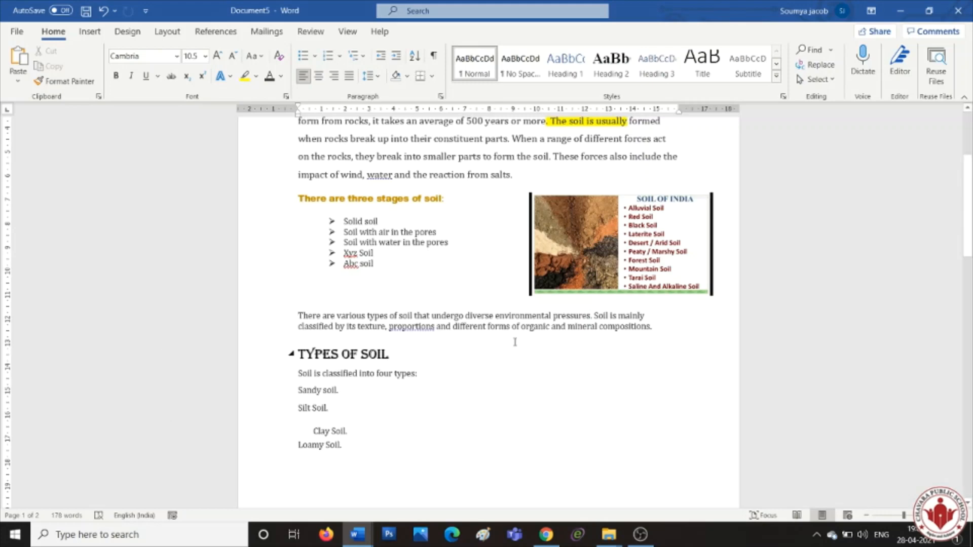
left_click_drag(972, 231, 972, 277)
left_click(430, 337)
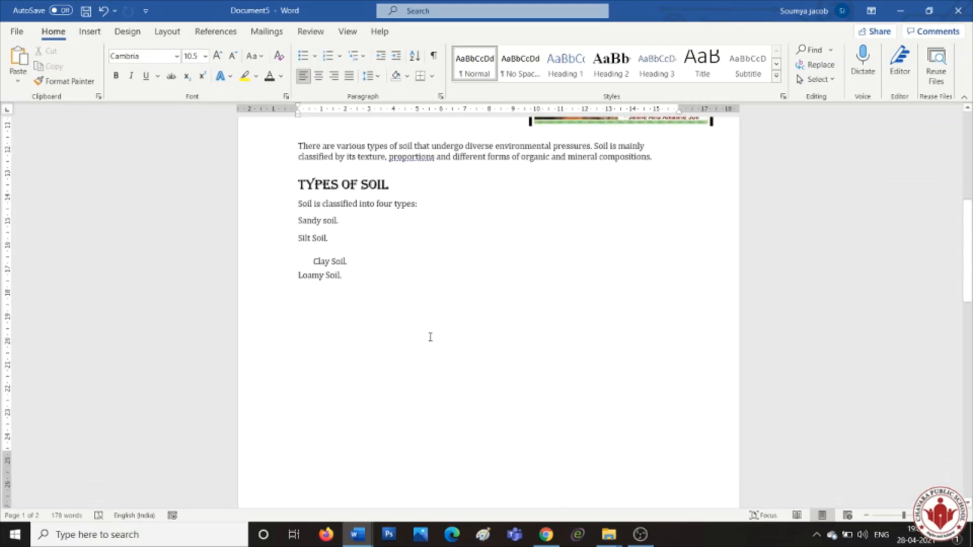
key("Return")
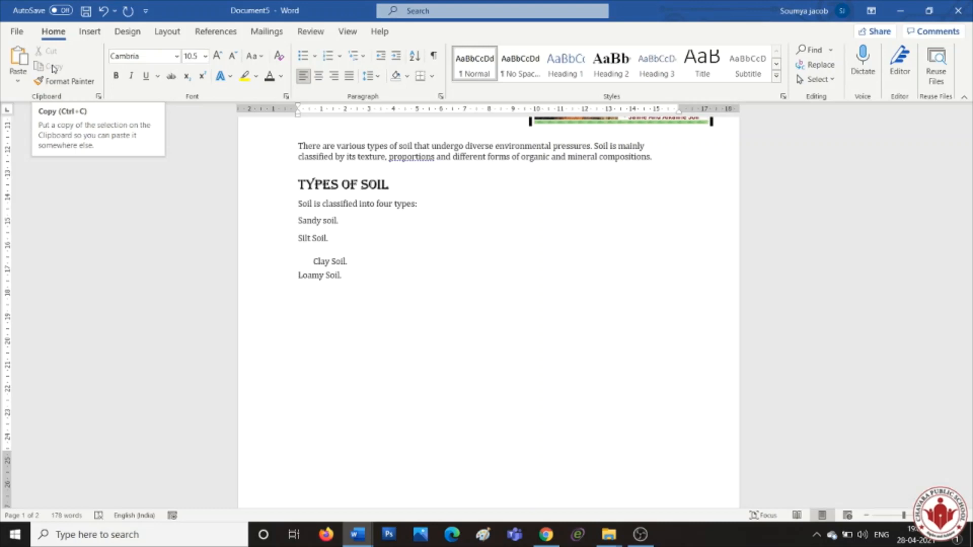
Step: Insert the picture "Untitled" from this device's Pictures folder below "Loamy Soil." and view its layout options
left_click(96, 32)
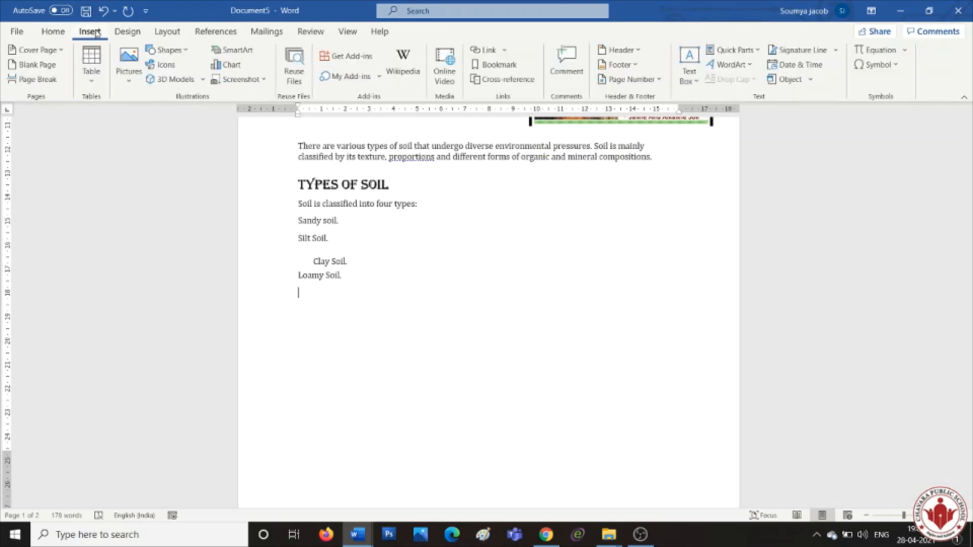
left_click(131, 78)
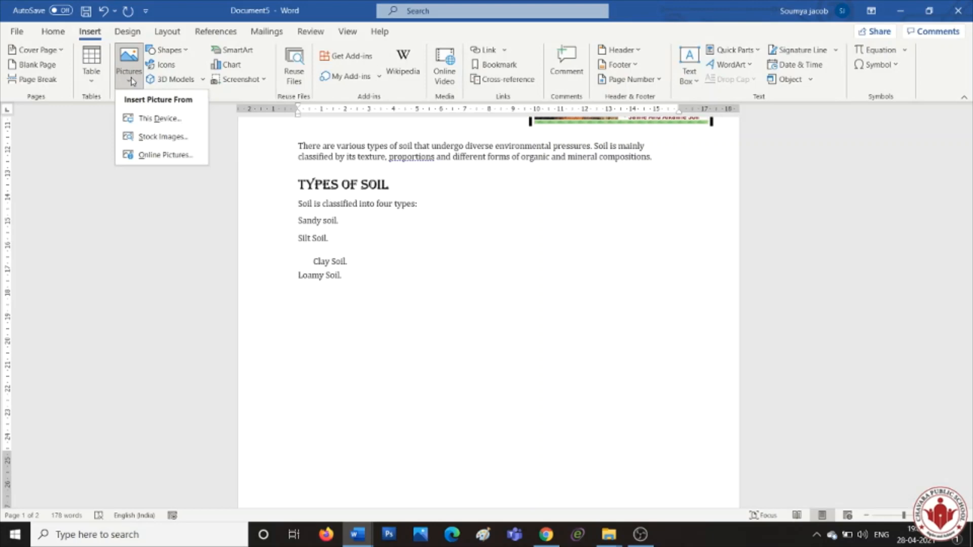
left_click(158, 121)
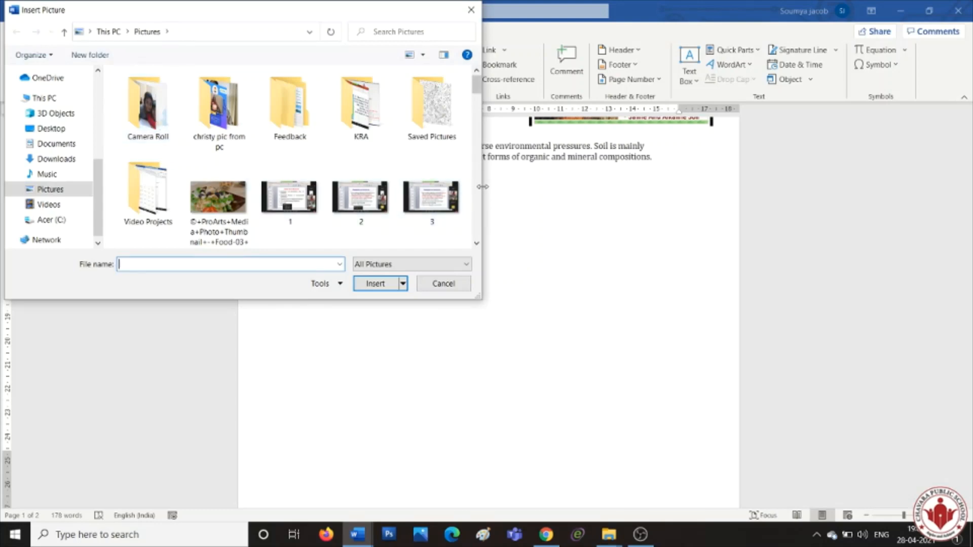
scroll(480, 193, "down", 5)
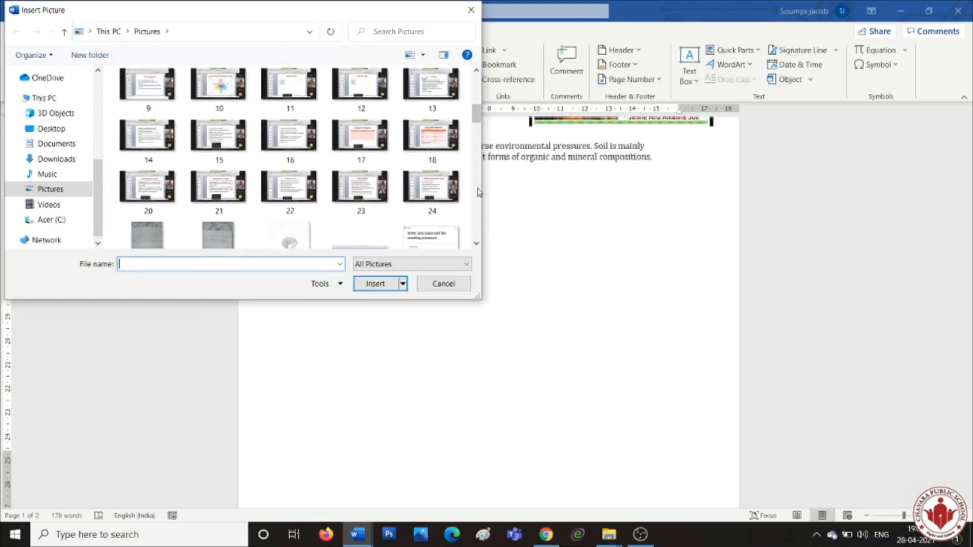
scroll(479, 193, "down", 5)
scroll(480, 193, "down", 3)
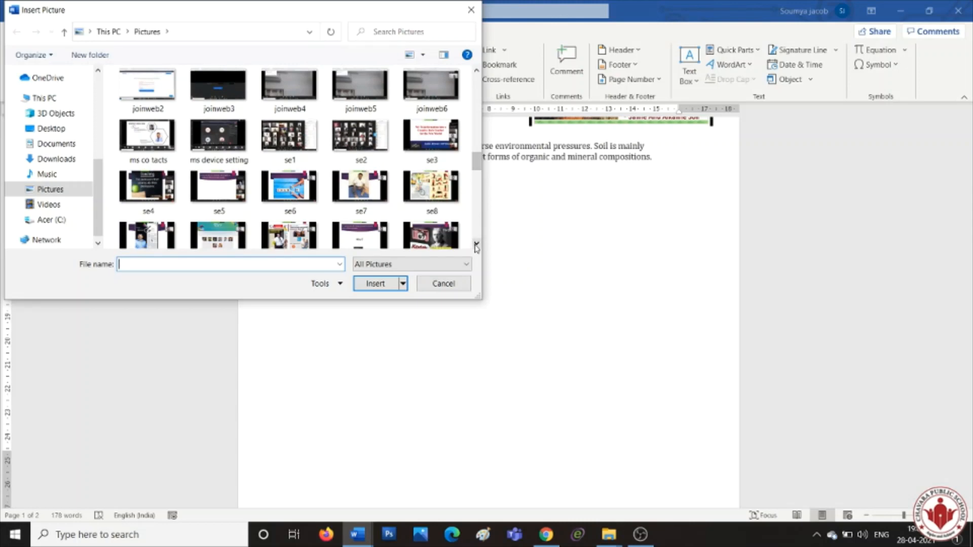
scroll(480, 225, "down", 1)
scroll(478, 225, "down", 5)
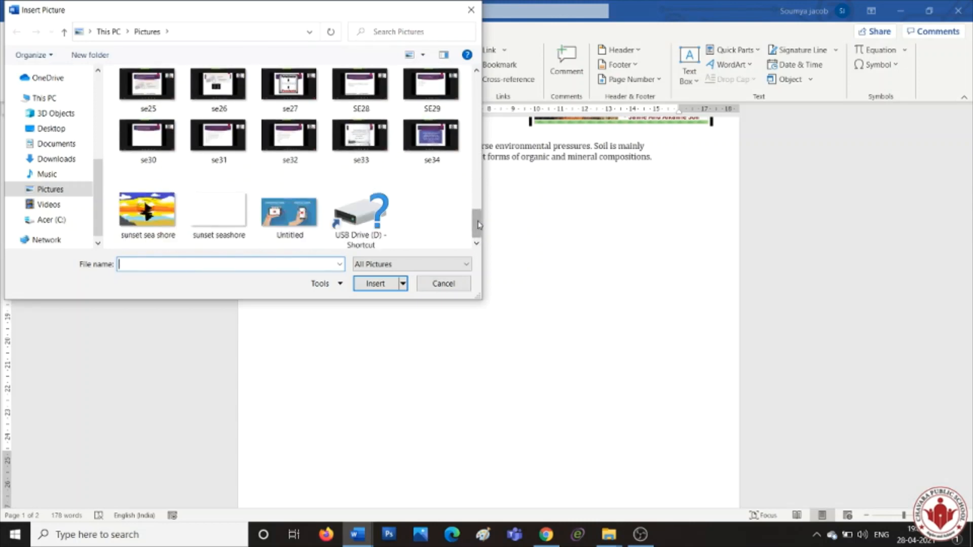
left_click(324, 211)
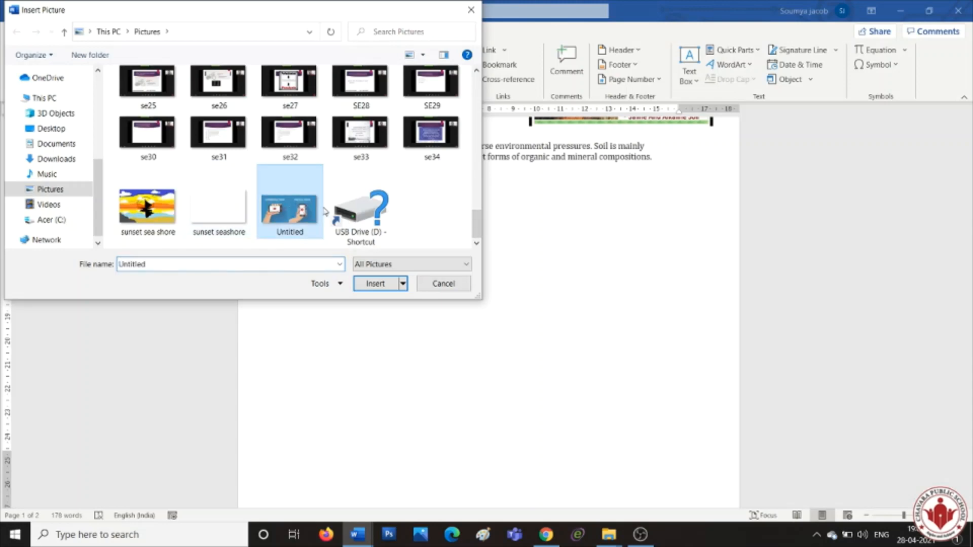
left_click(382, 286)
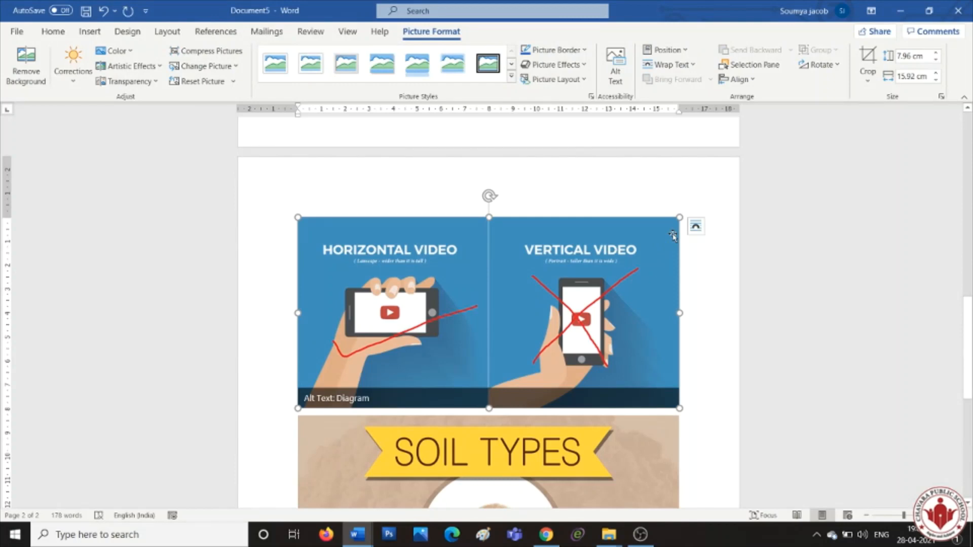
left_click(697, 228)
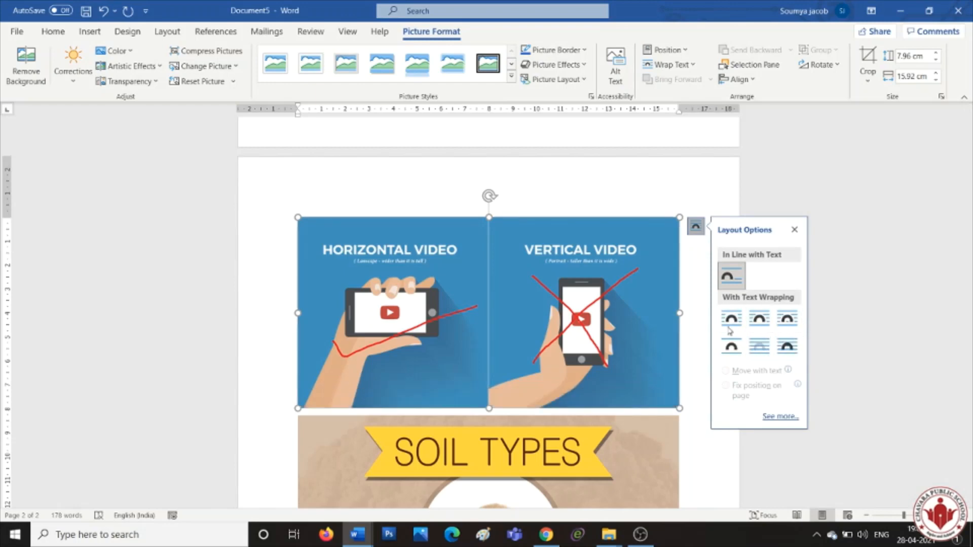
left_click(598, 205)
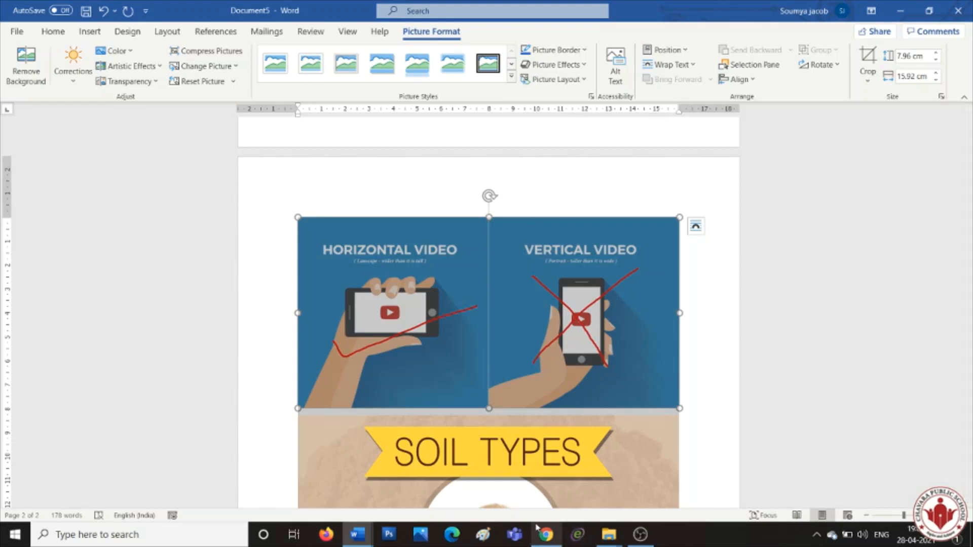
Step: Switch to the "types of soil" image results in Chrome and preview the Alamy stock photo of different soils
left_click(540, 507)
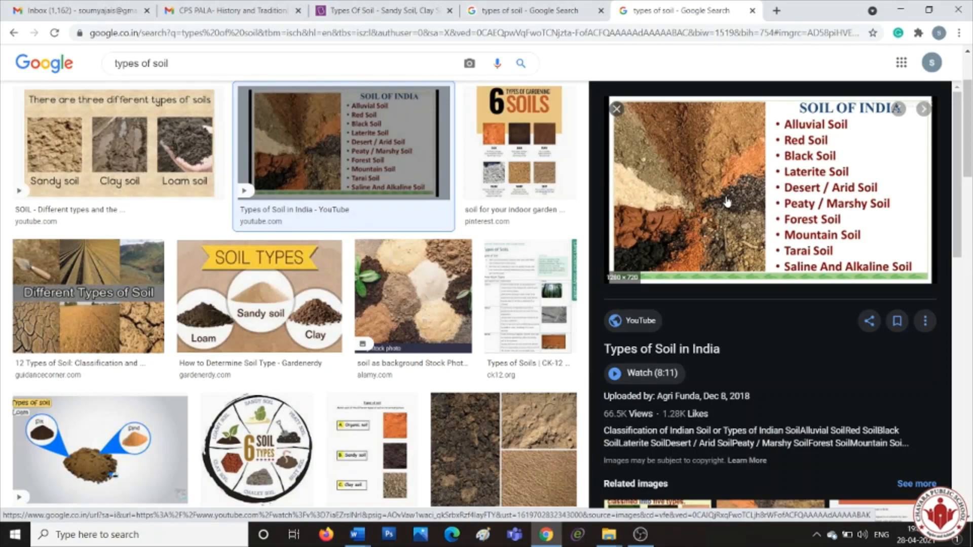
left_click(617, 109)
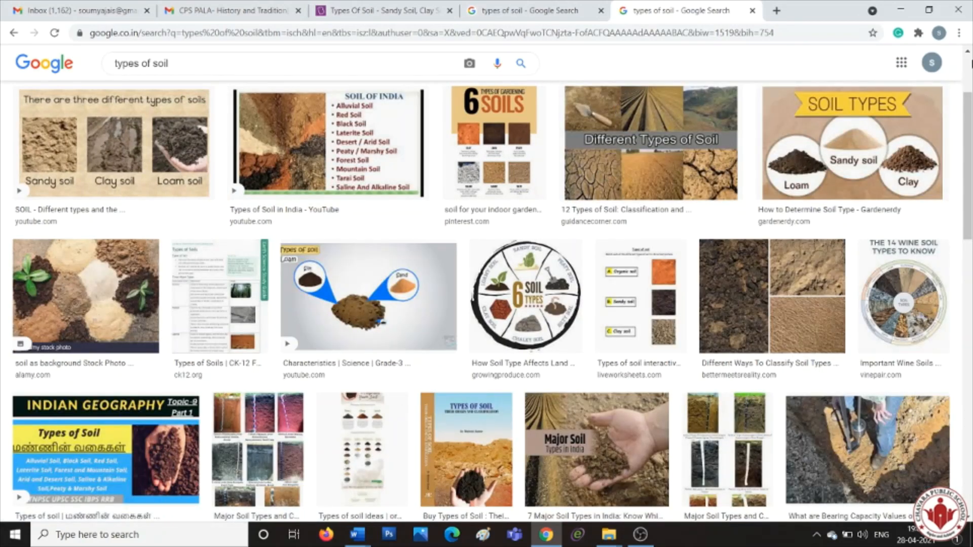
left_click_drag(968, 113, 968, 74)
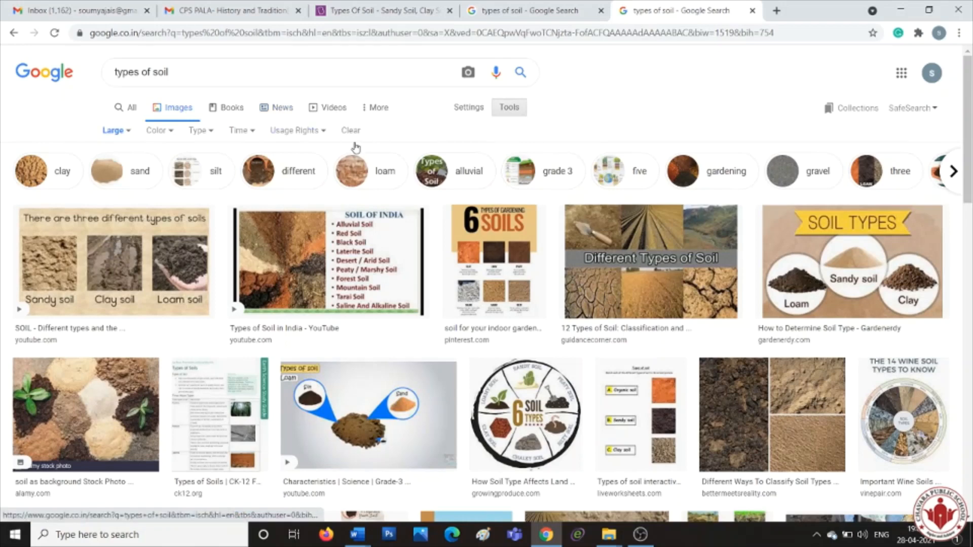
left_click(87, 448)
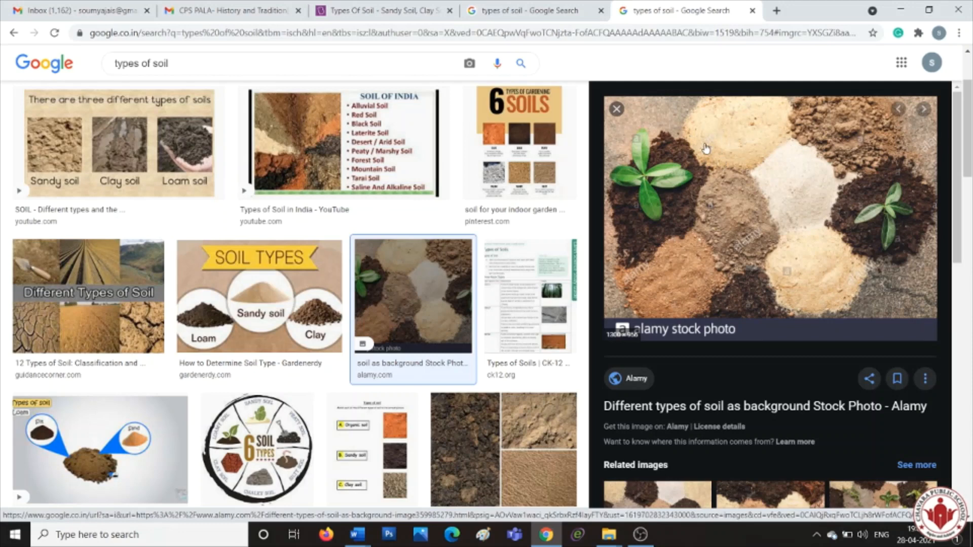
left_click(616, 110)
Step: Preview the "6 Types of Gardening Soils" picture and compare the save options of its thumbnail and its enlarged preview
left_click(506, 133)
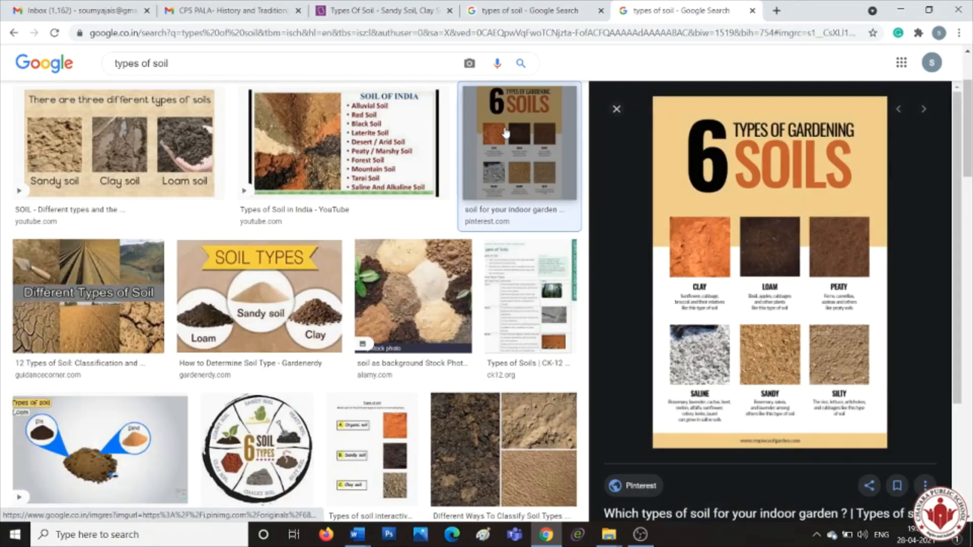
right_click(718, 259)
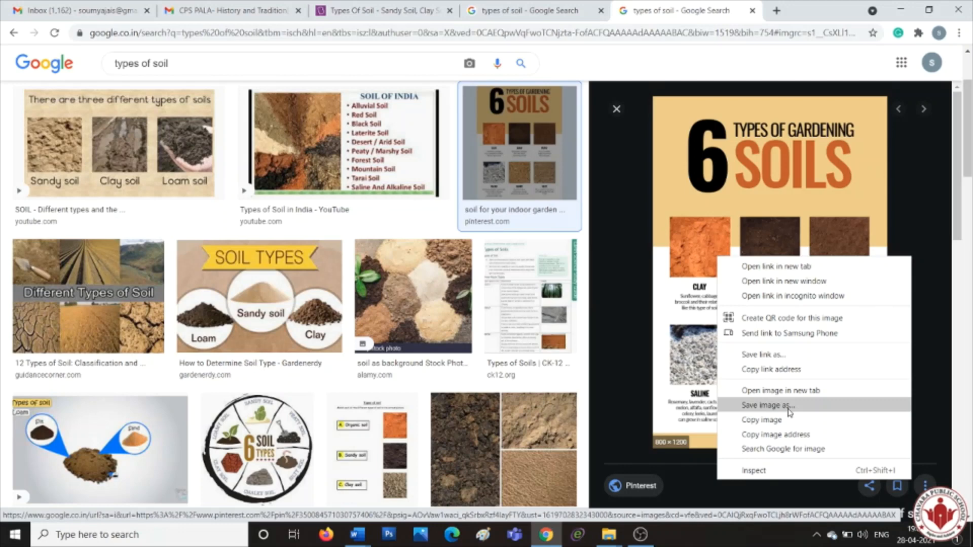
left_click(616, 110)
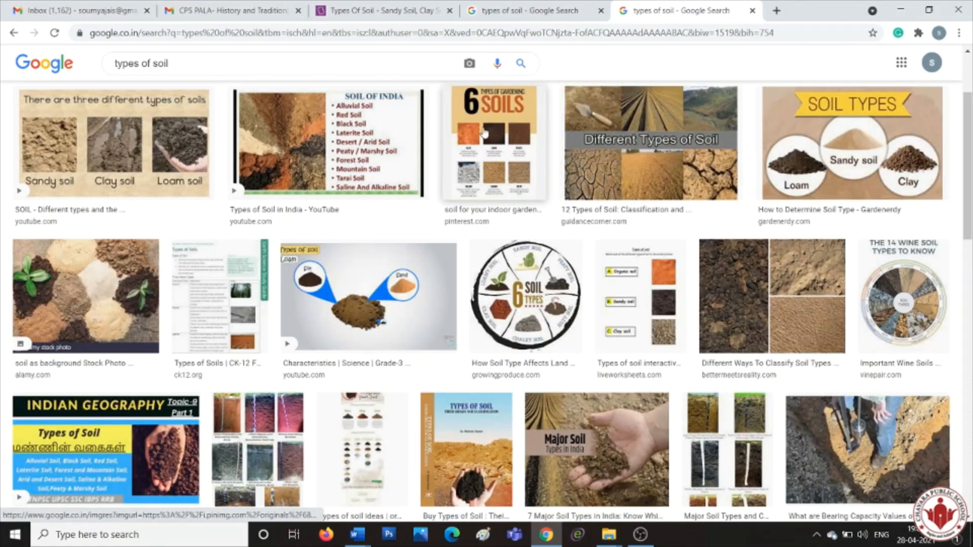
right_click(489, 108)
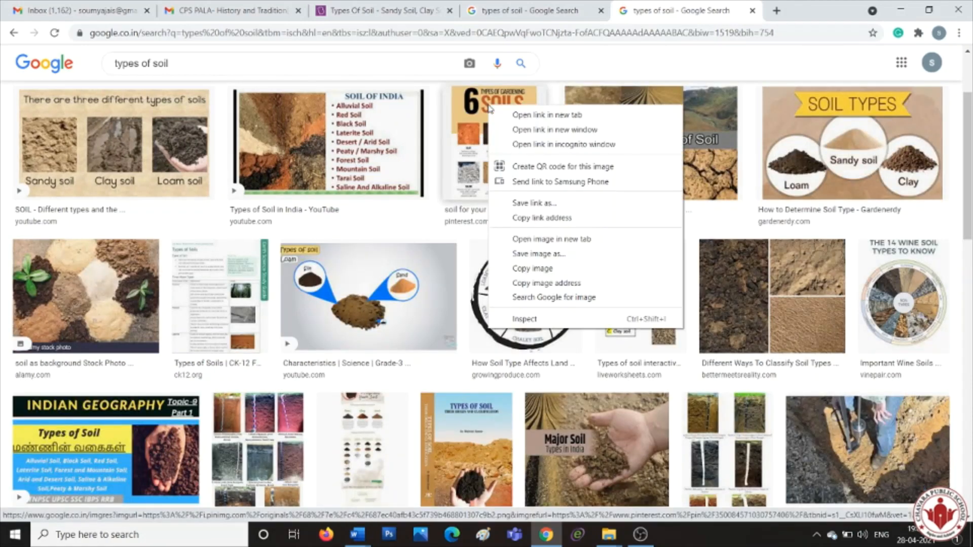
left_click(467, 171)
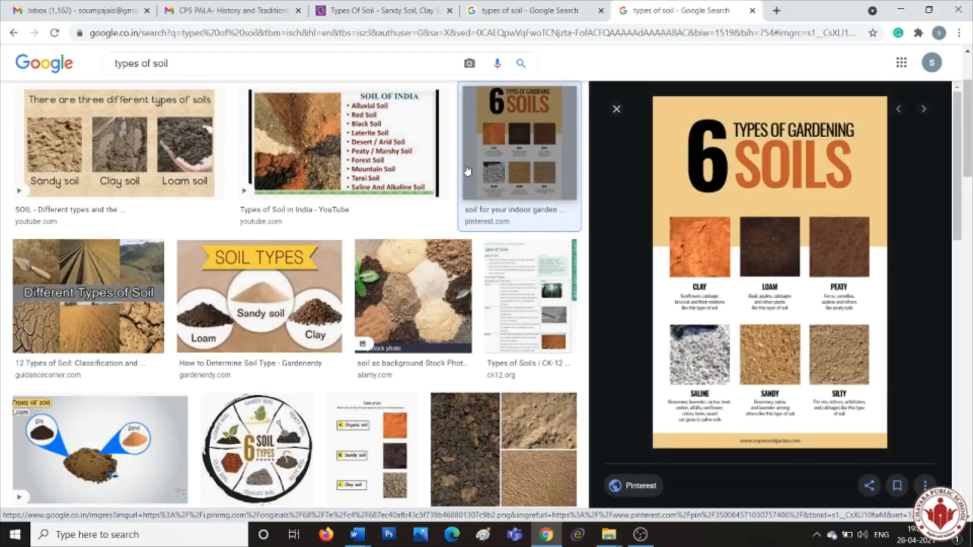
right_click(765, 228)
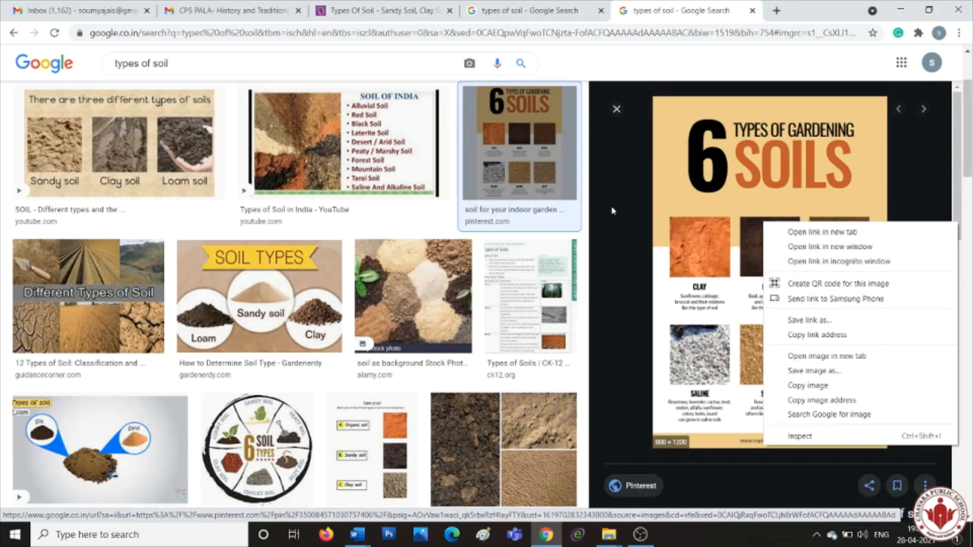
double_click(585, 242)
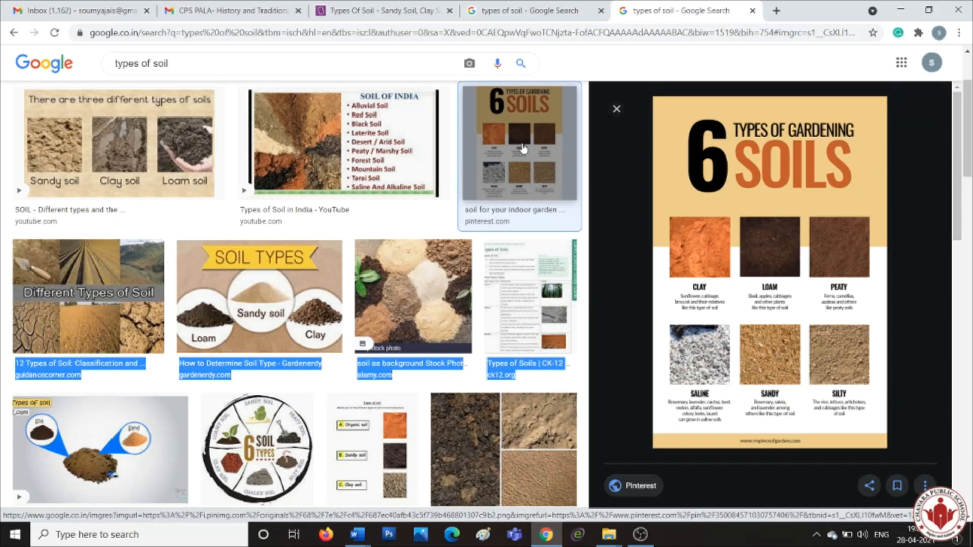
Step: Save the enlarged "6 Types of Gardening Soils" preview as a PNG image in Downloads, and view the saved picture
right_click(722, 213)
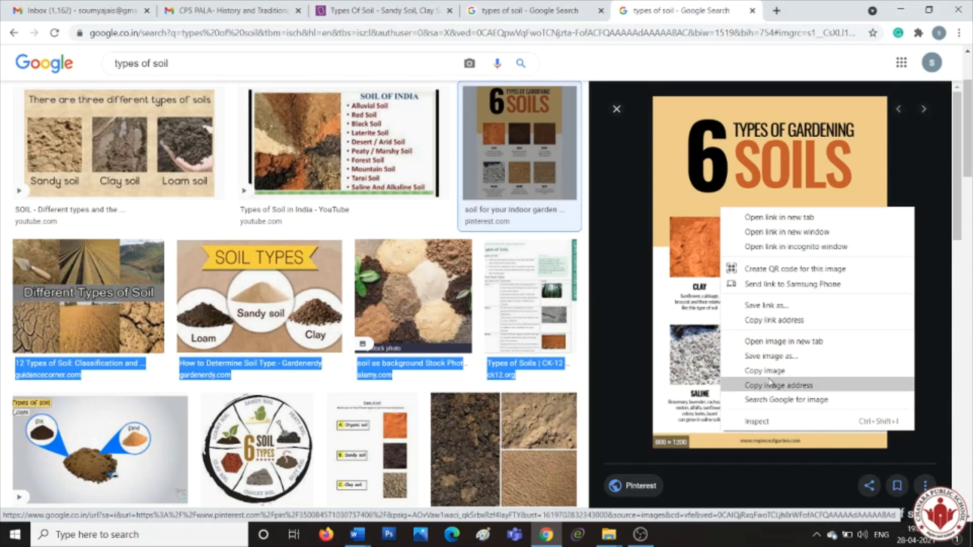
left_click(779, 358)
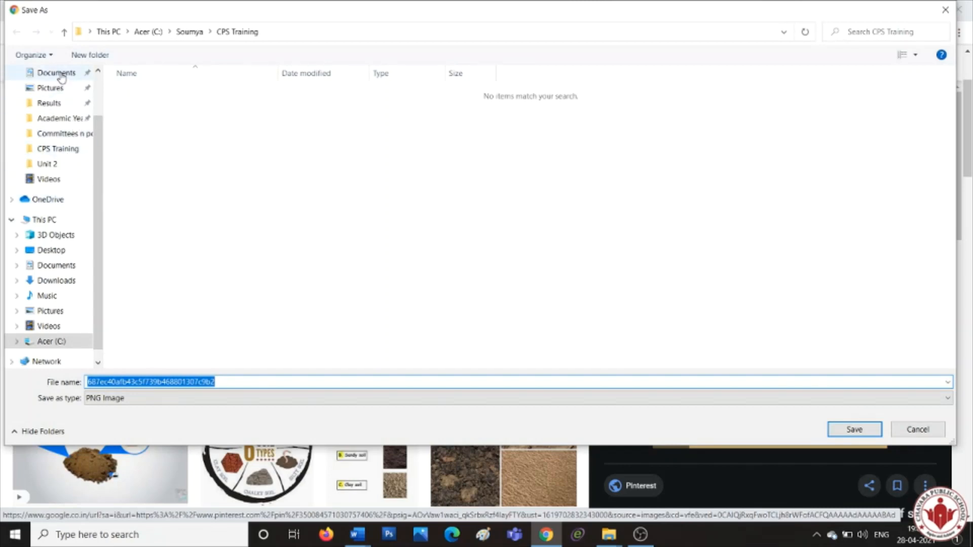
left_click(57, 281)
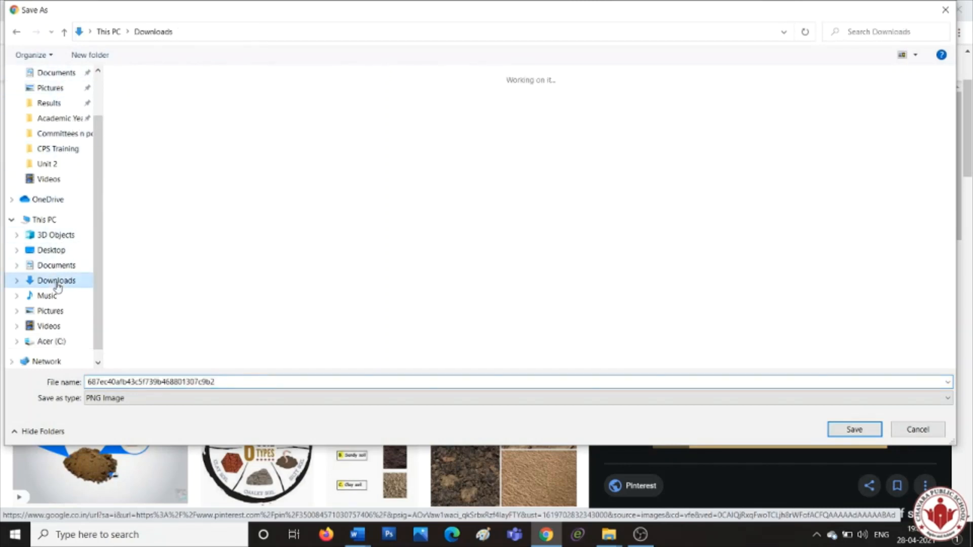
left_click(855, 430)
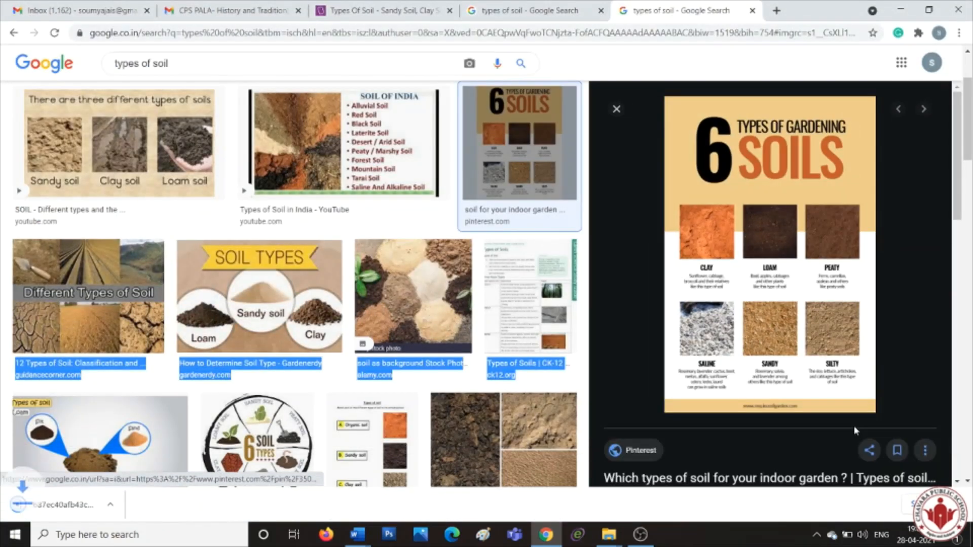
left_click(76, 505)
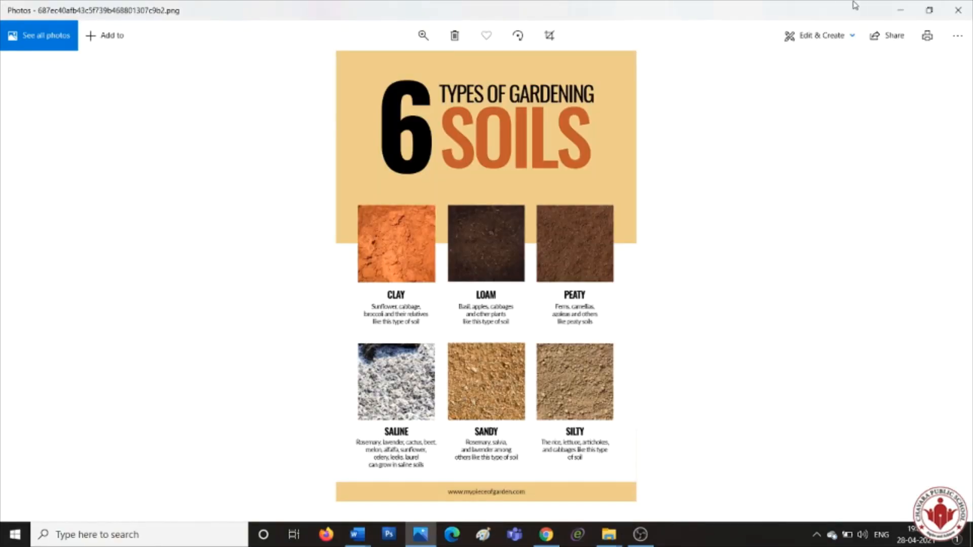
left_click(958, 11)
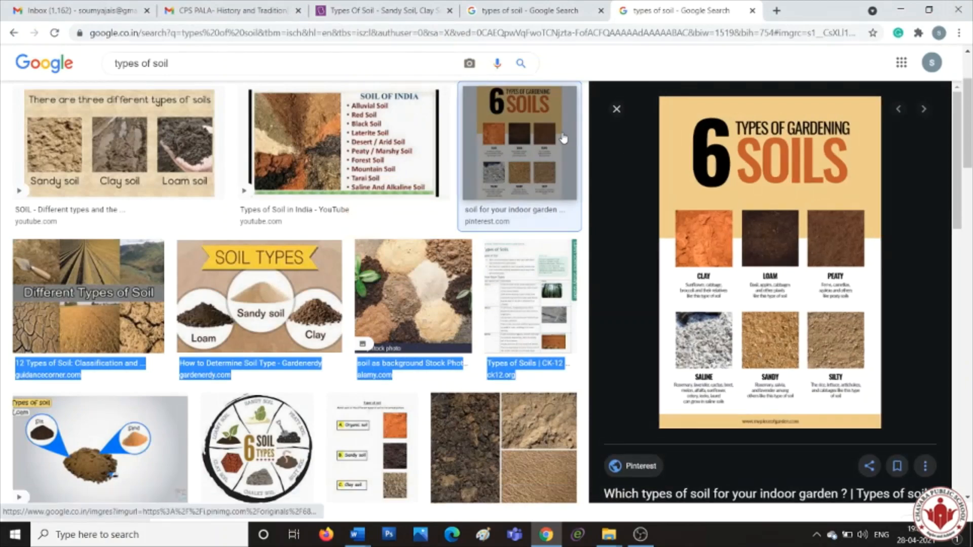
Step: Save the "6 Types of Gardening Soils" thumbnail as the JPEG image "download" in Downloads, and view the saved picture
right_click(563, 138)
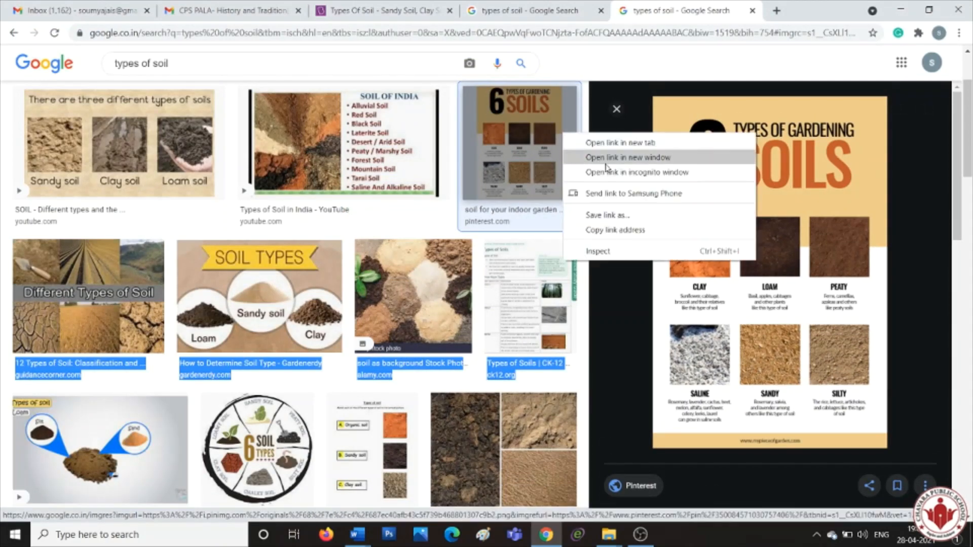
left_click(517, 168)
left_click(517, 168)
left_click(517, 168)
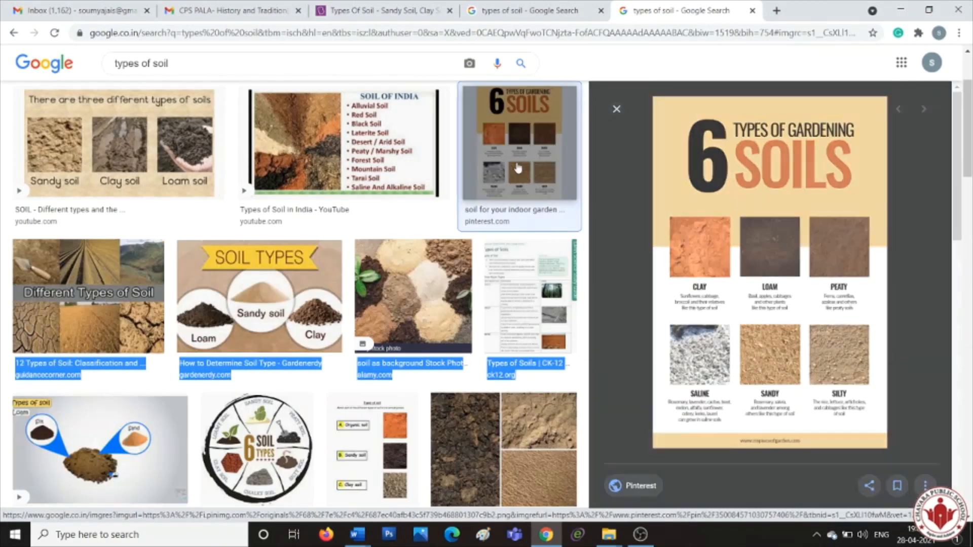
right_click(517, 167)
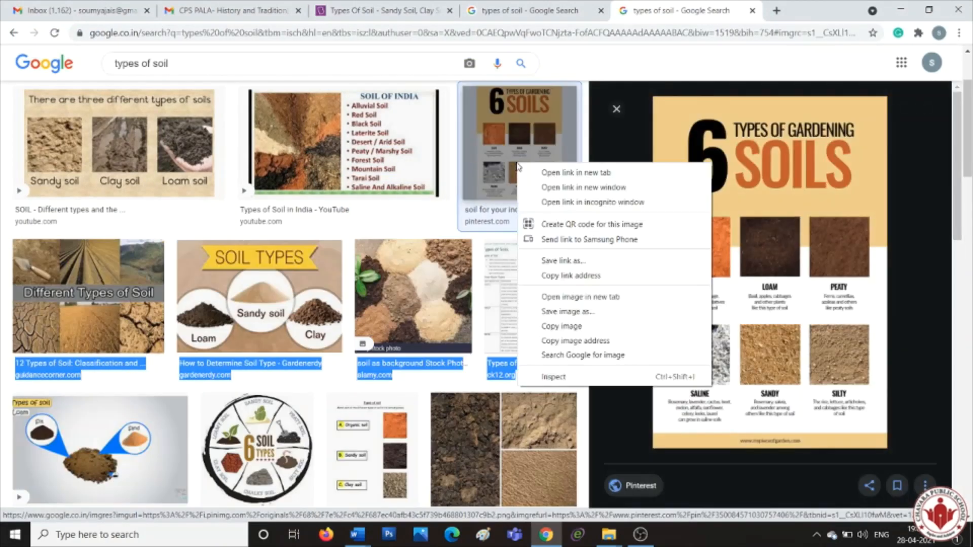
left_click(591, 313)
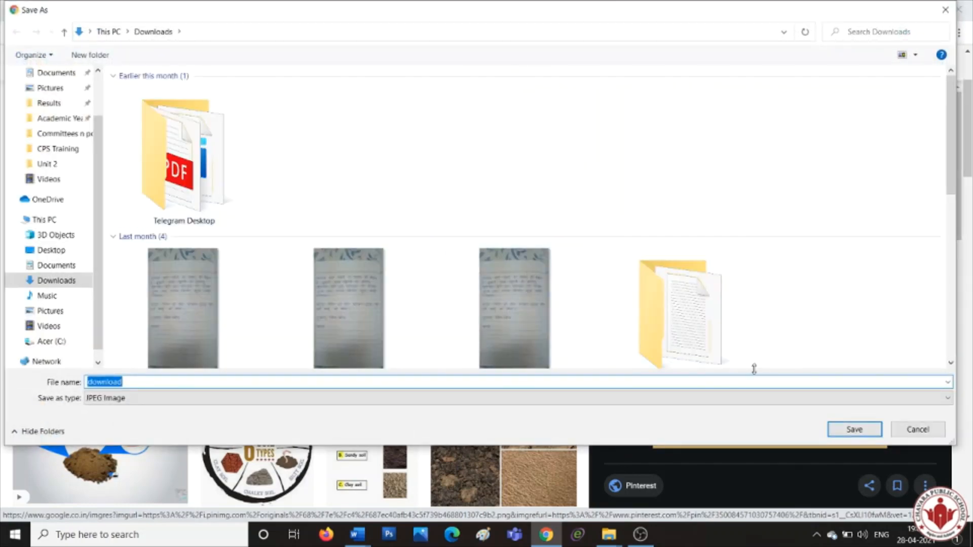
left_click(857, 430)
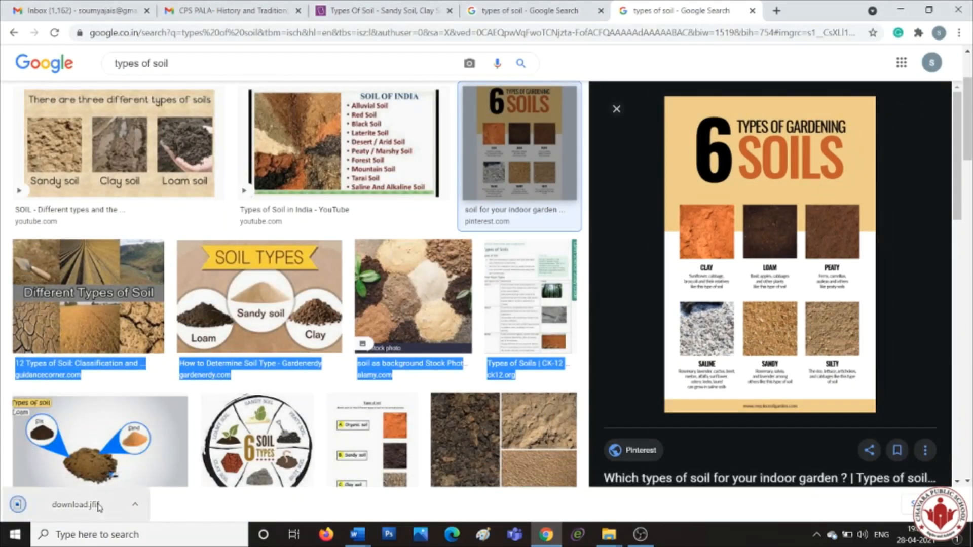
left_click(76, 505)
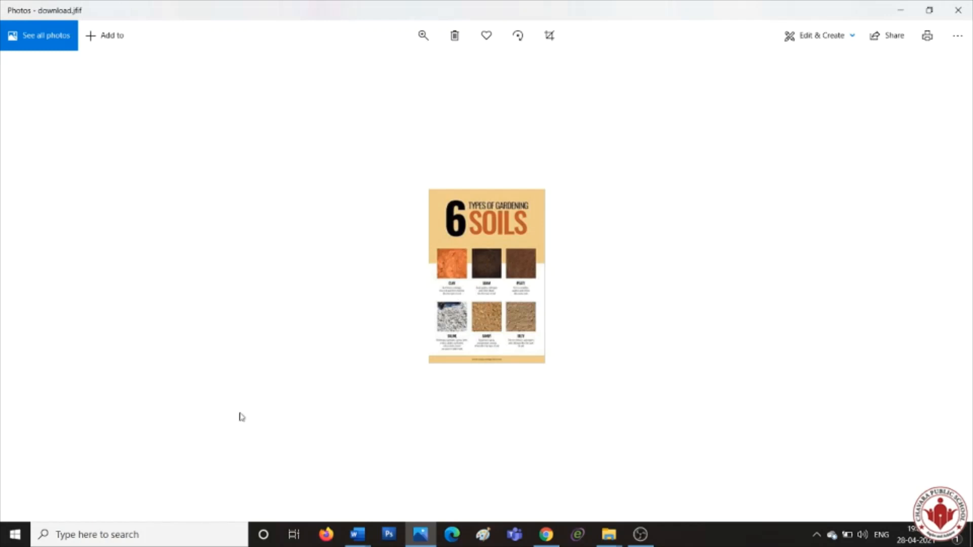
Step: Switch to File Explorer, find the two saved soil pictures in the Downloads folder and open the full-size PNG
left_click(600, 543)
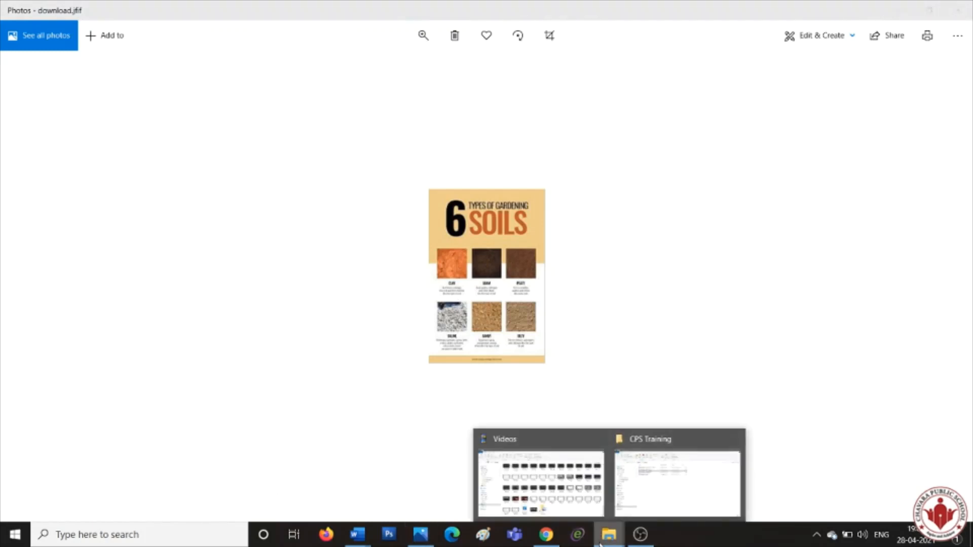
left_click(621, 501)
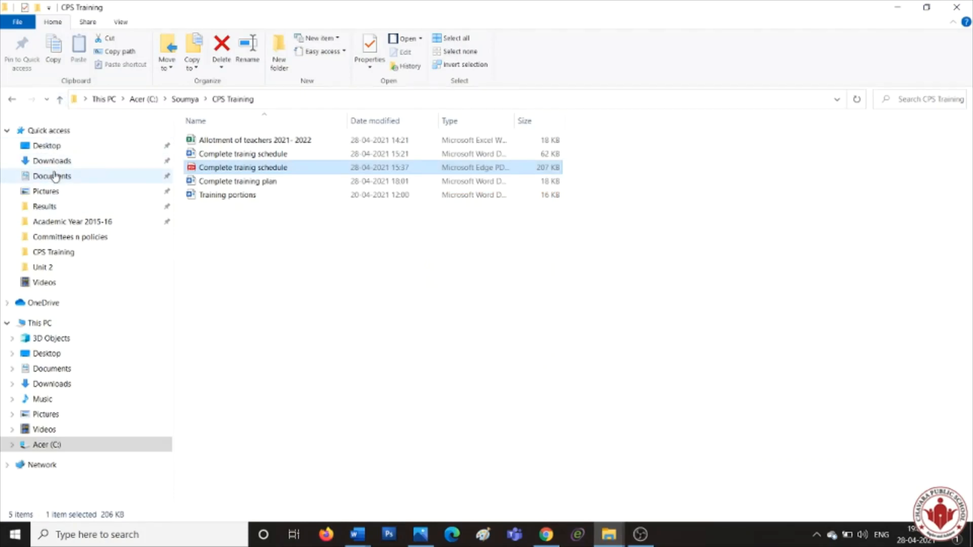
left_click(54, 162)
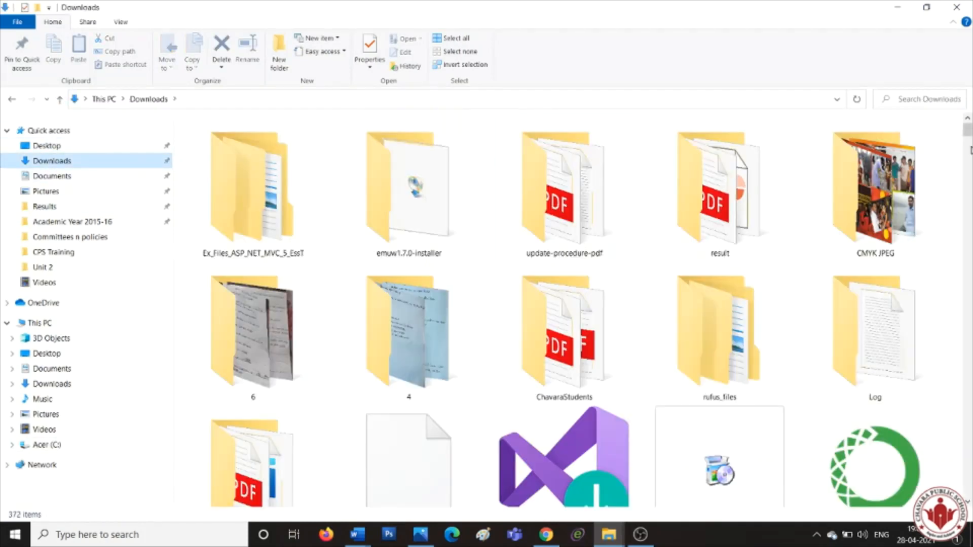
left_click_drag(968, 130, 968, 490)
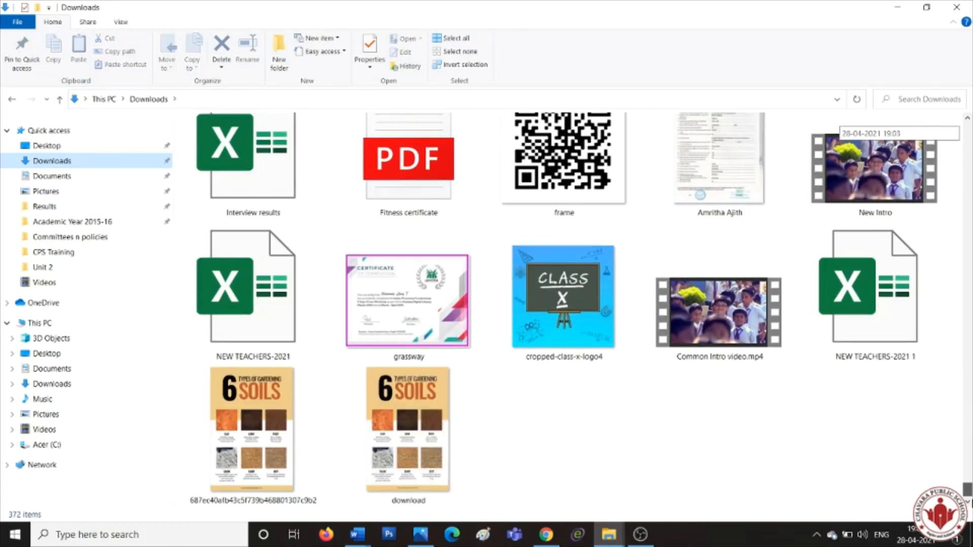
left_click(265, 490)
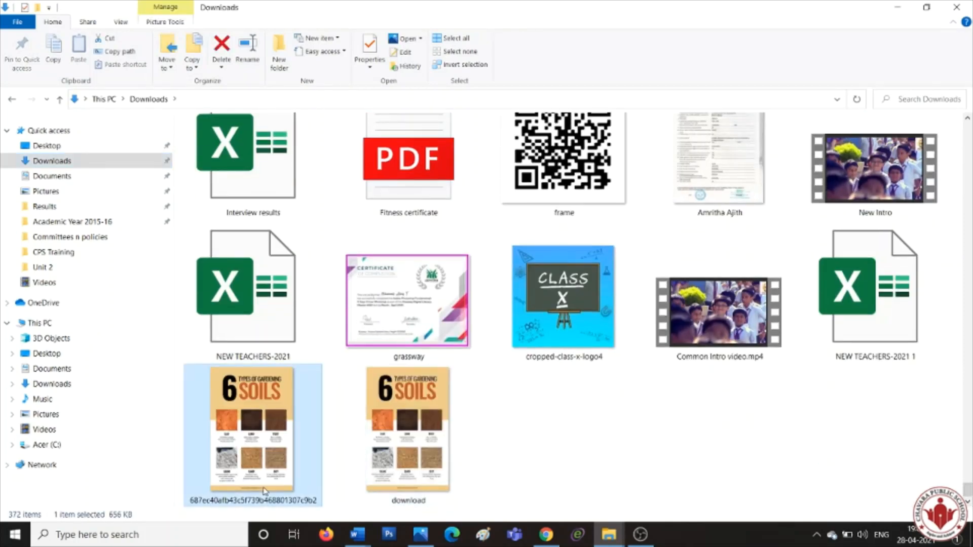
double_click(265, 491)
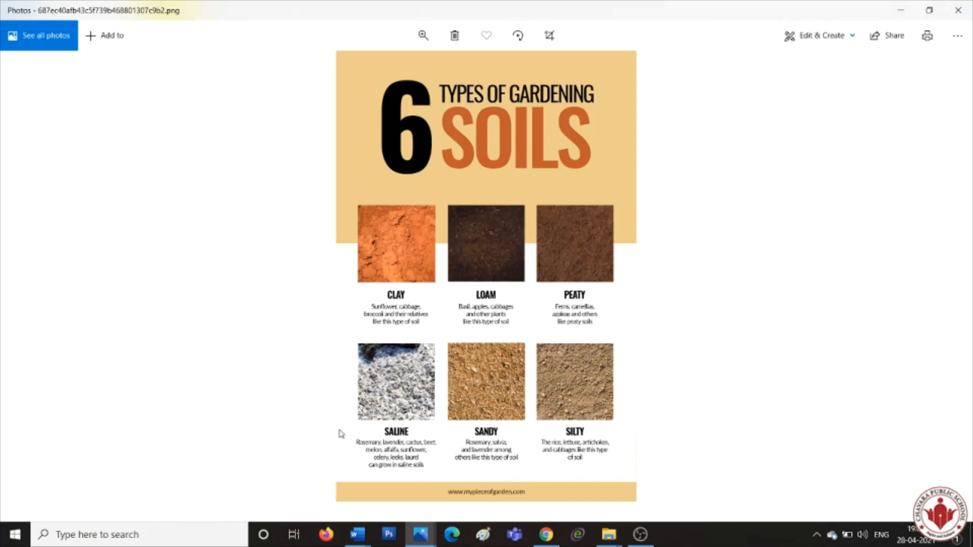
Step: Switch to Word and justify the paragraph under the "Soil" heading
mouse_move(541, 535)
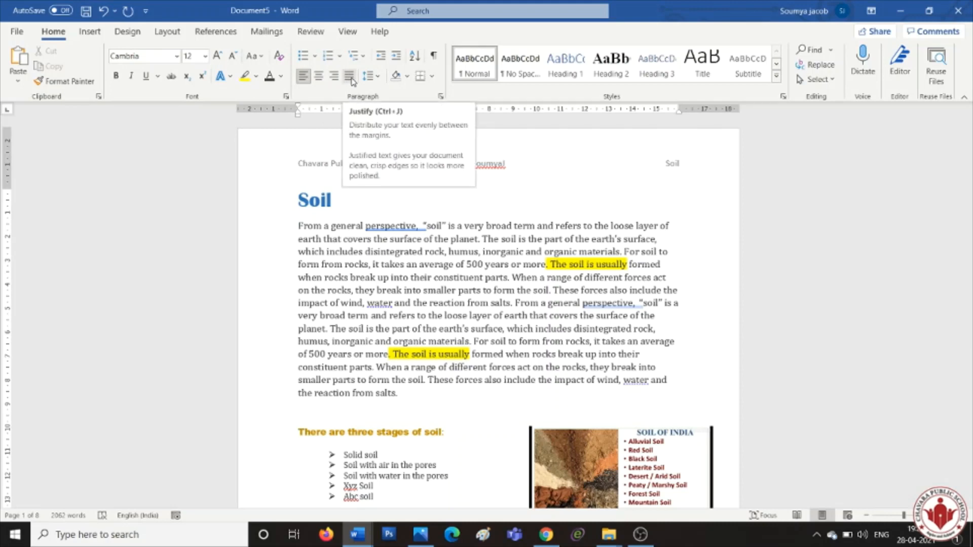
left_click(354, 217)
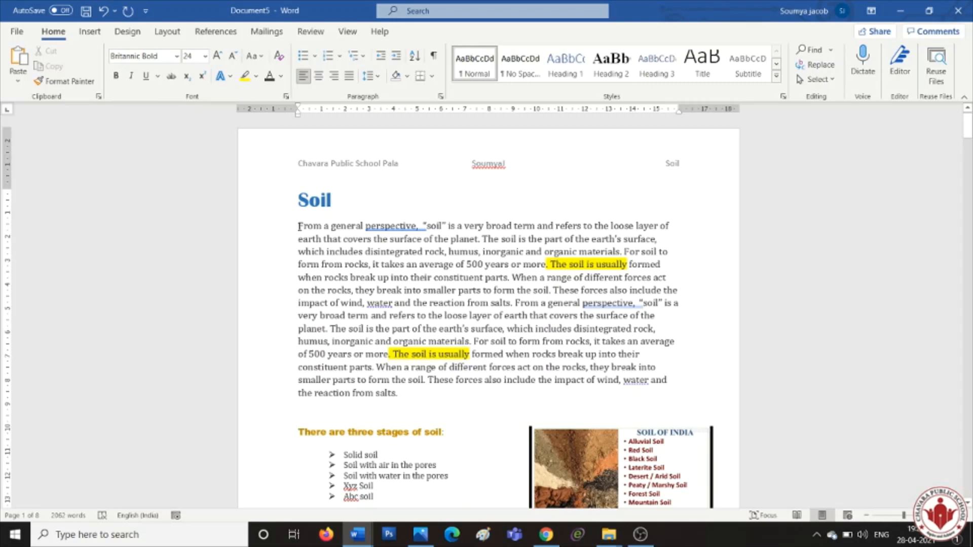
left_click_drag(299, 226, 402, 402)
left_click(532, 294)
left_click_drag(299, 224, 416, 395)
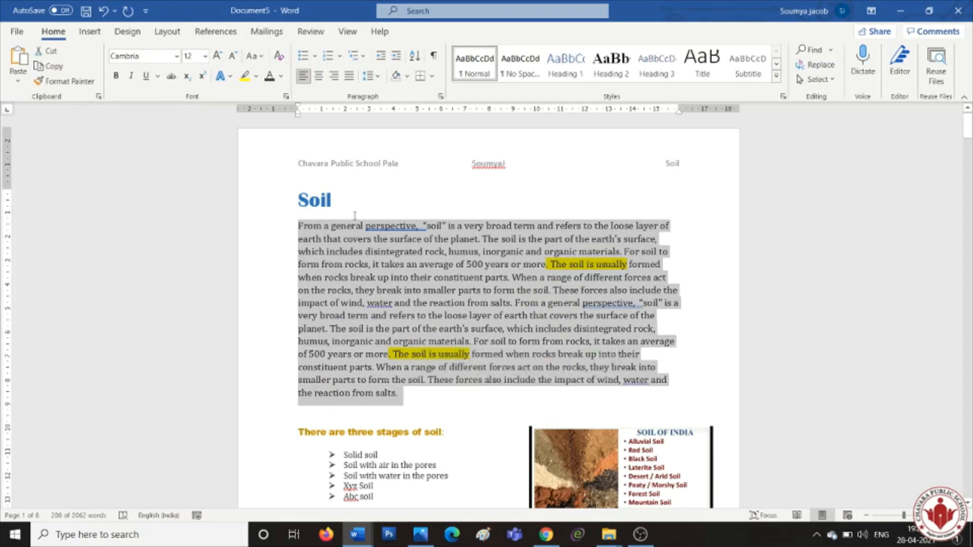
left_click(352, 79)
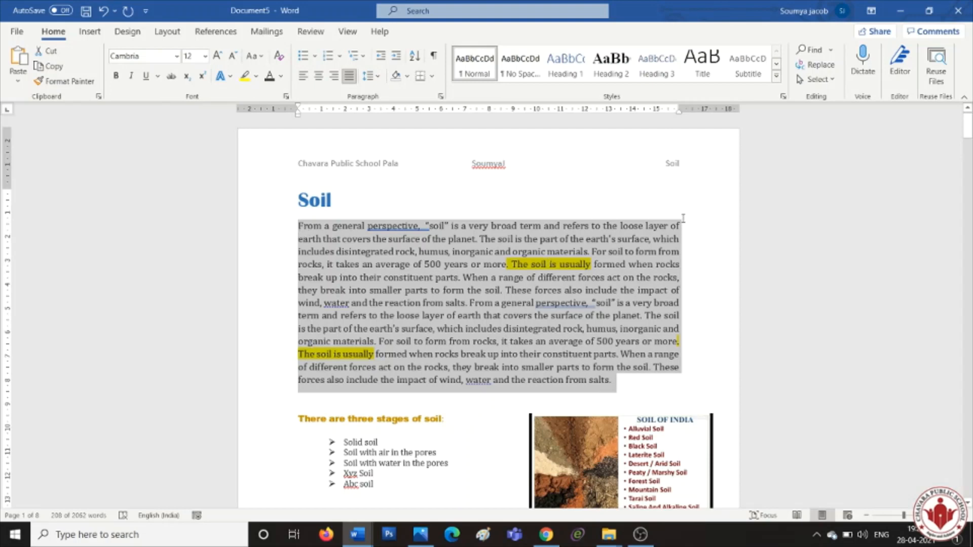
Step: Set the line spacing of the paragraph under the "Soil" heading to 1.5 lines
right_click(410, 304)
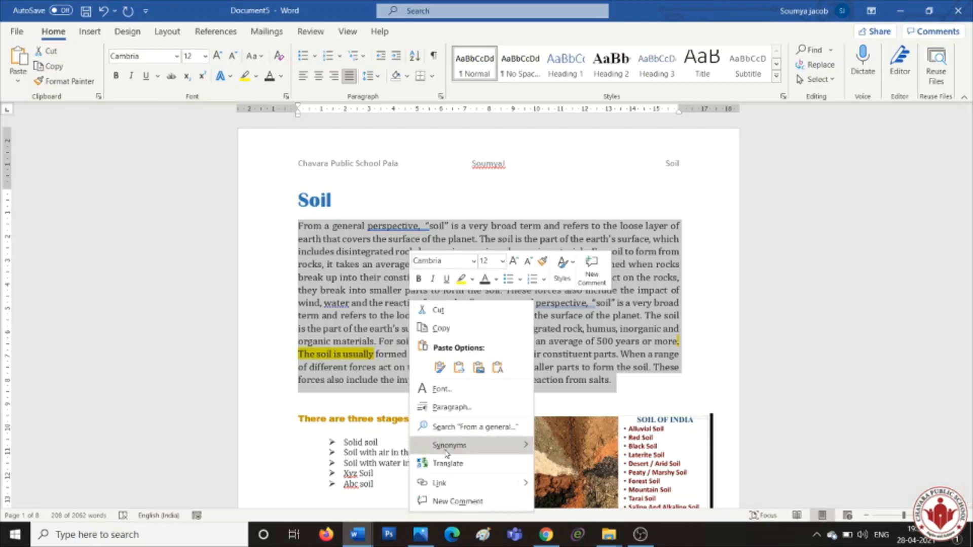
left_click(451, 407)
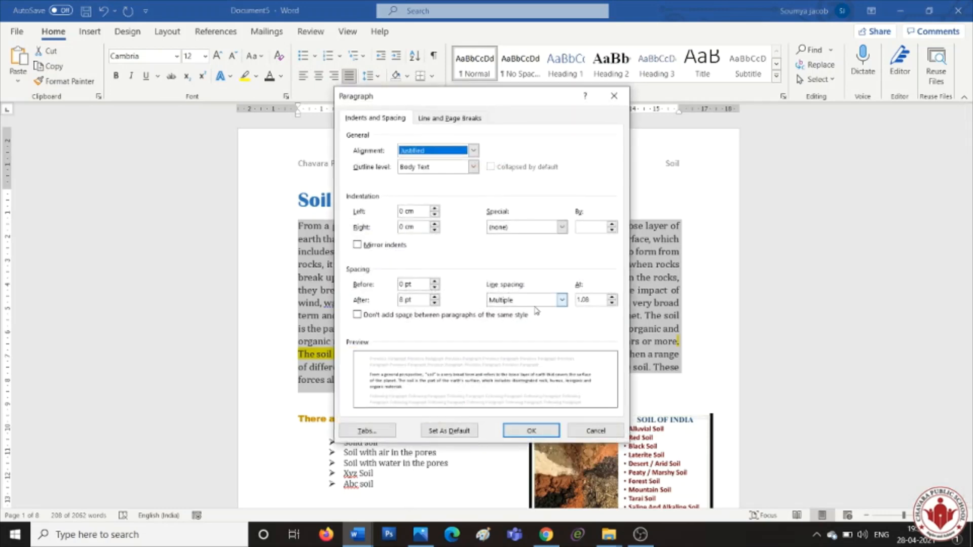
left_click(564, 300)
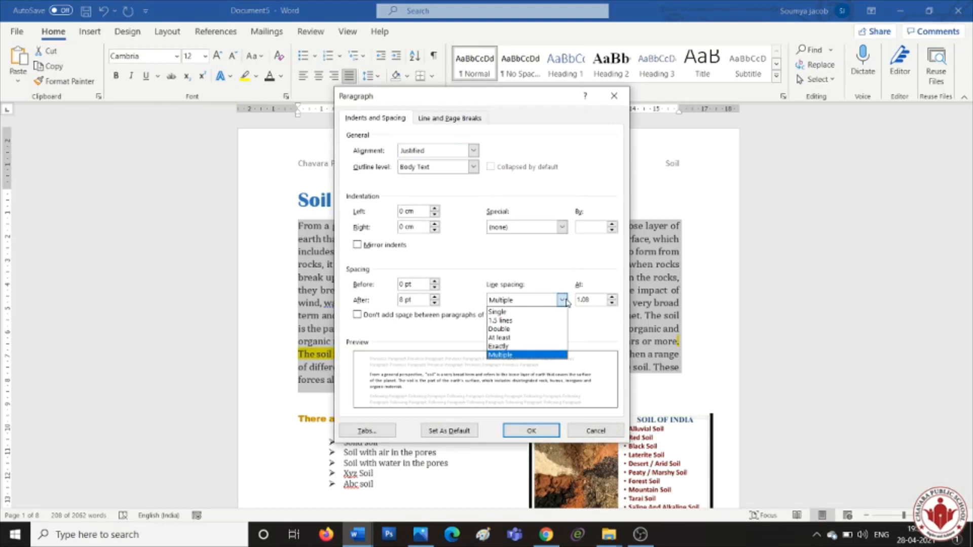
left_click(533, 330)
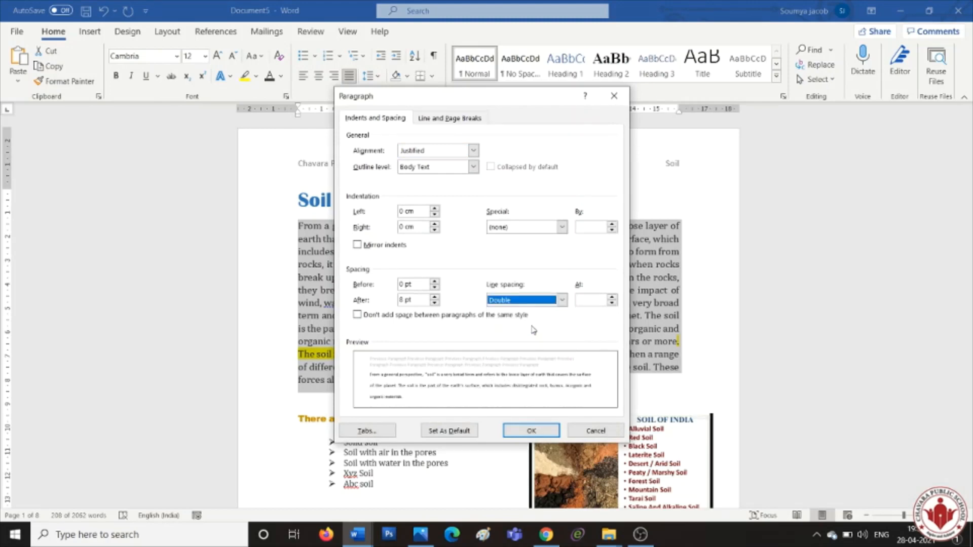
left_click(553, 302)
left_click(532, 321)
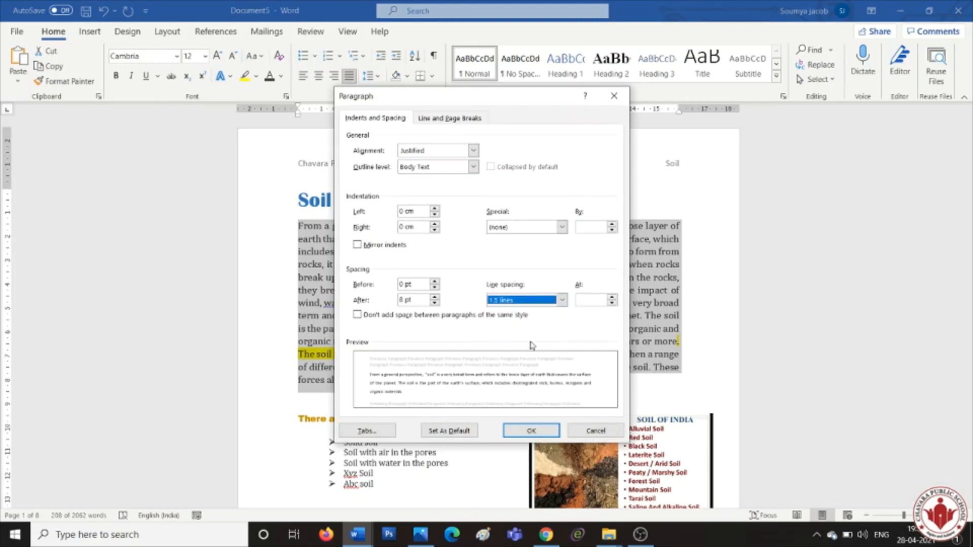
left_click(536, 430)
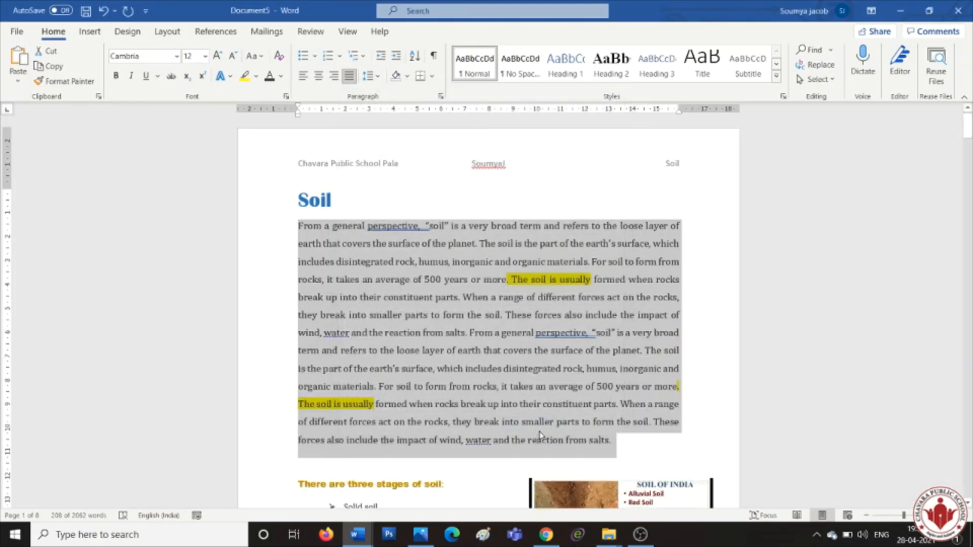
Step: Indent the first line of the paragraph under the "Soil" heading
left_click(540, 434)
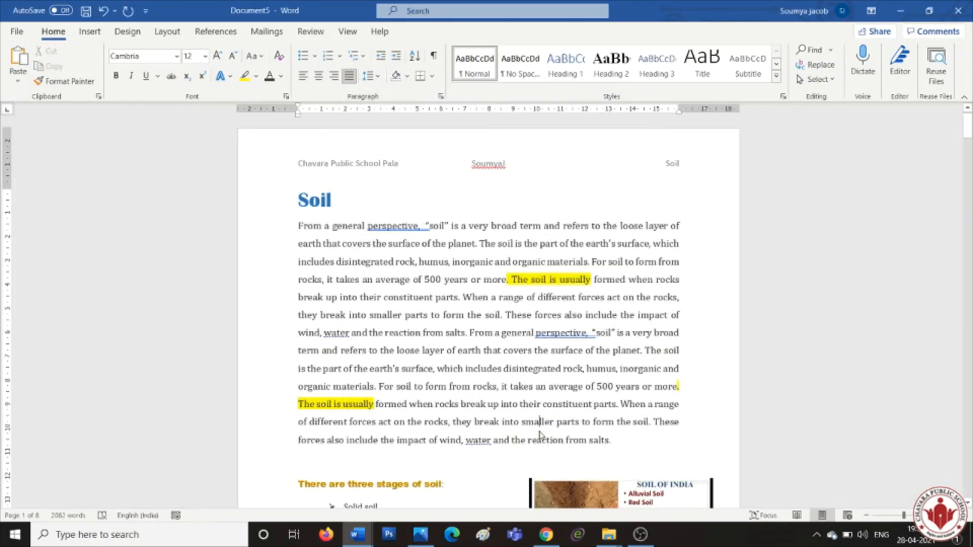
left_click(299, 226)
key("Tab")
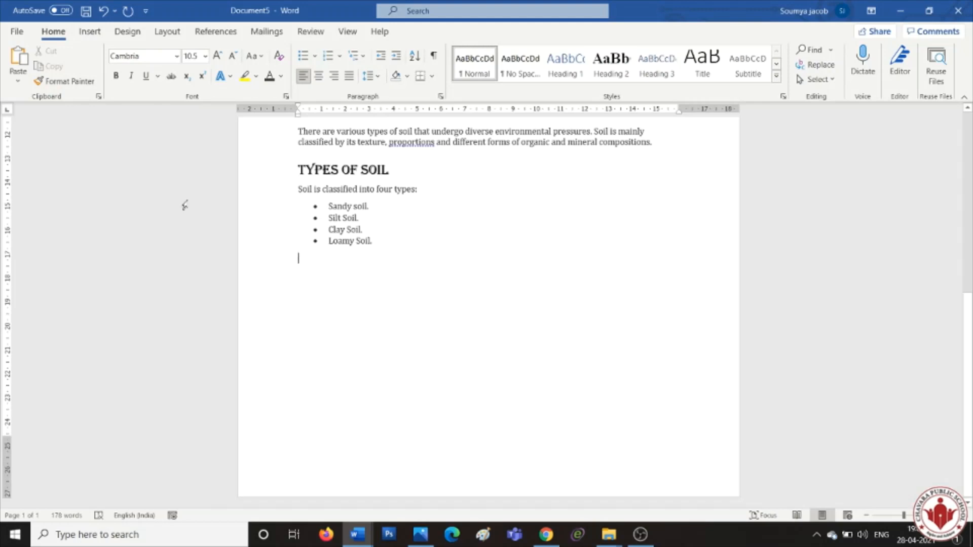
Step: Insert a table with 4 columns and 4 rows below the list of soil types
left_click(91, 32)
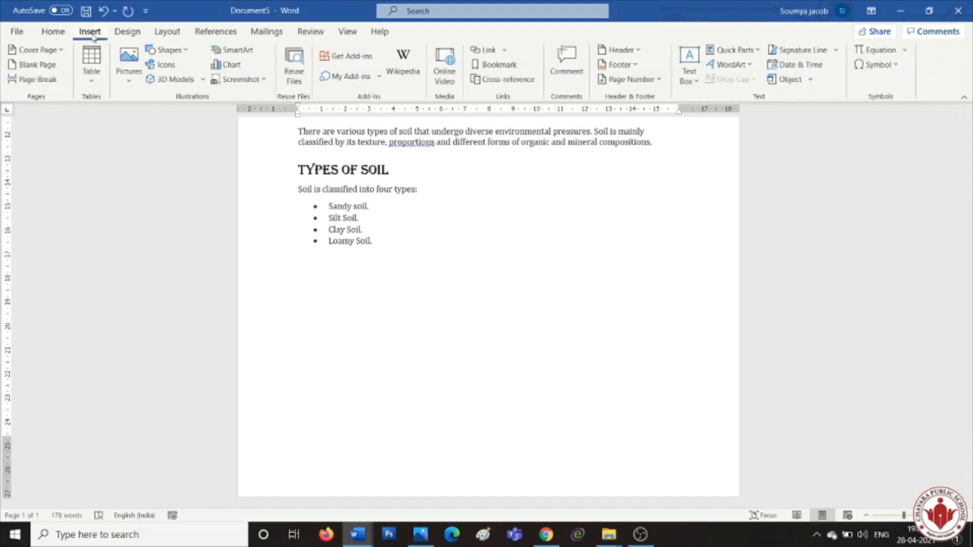
left_click(100, 88)
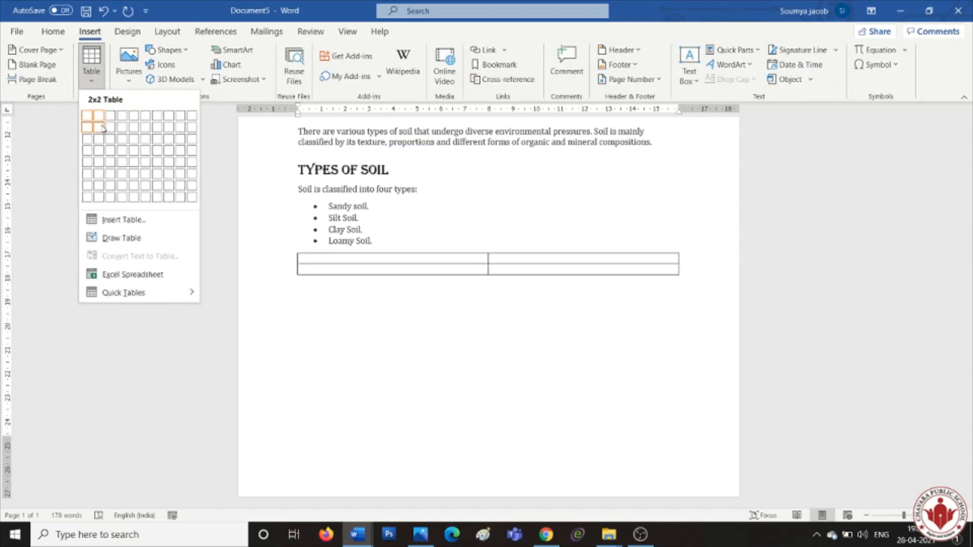
left_click(126, 156)
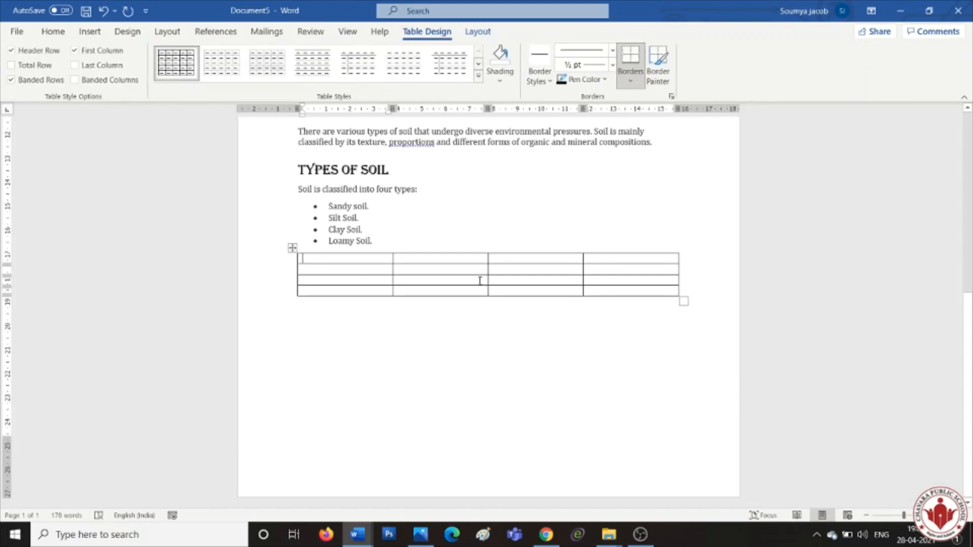
Step: Label the table's first-row cells Date, Name, Attendance and Reason, and move the table lower on the page
type("DAte")
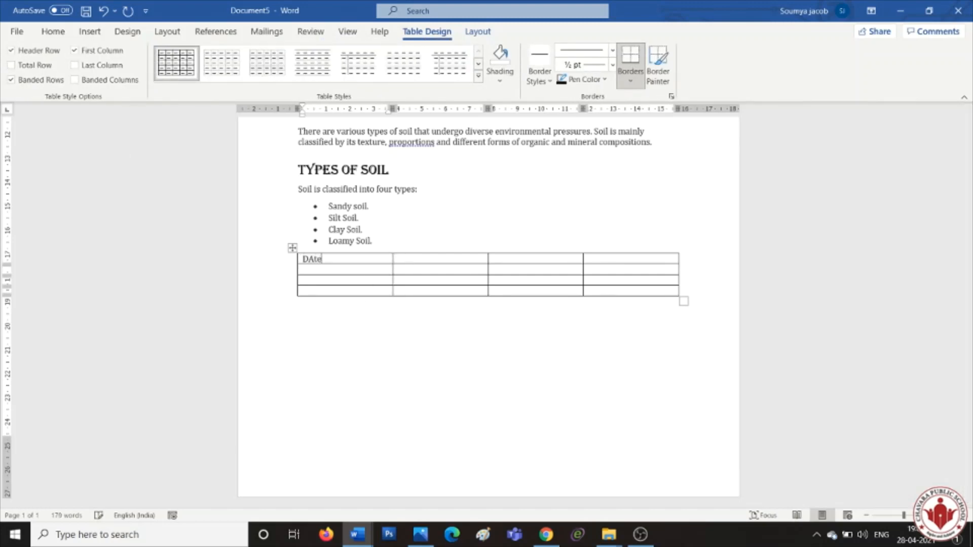
key("Tab")
type("Dat")
key("BackSpace")
key("BackSpace")
key("BackSpace")
type("Nm")
key("BackSpace")
type("ame")
key("Tab")
type("attendance")
key("Tab")
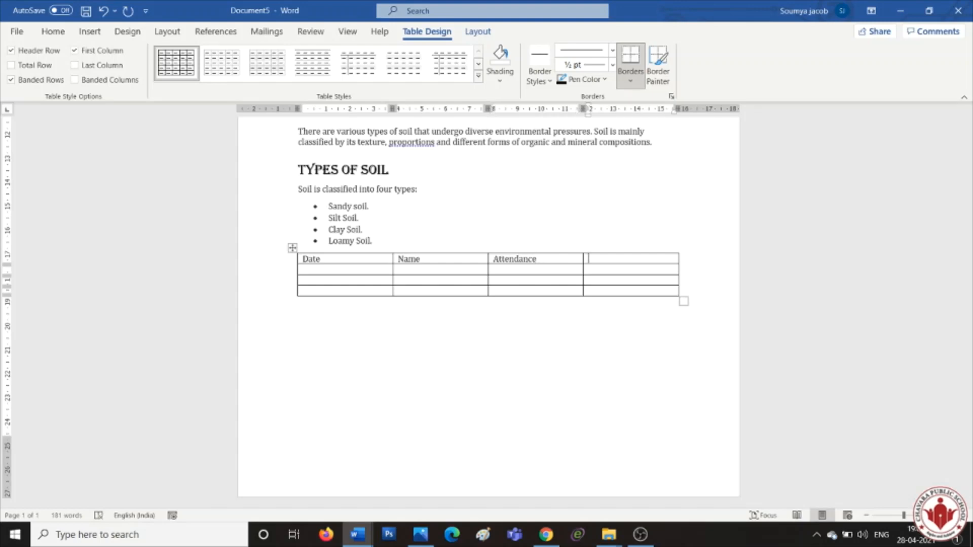
type("Reasom")
key("BackSpace")
type("n")
left_click(316, 269)
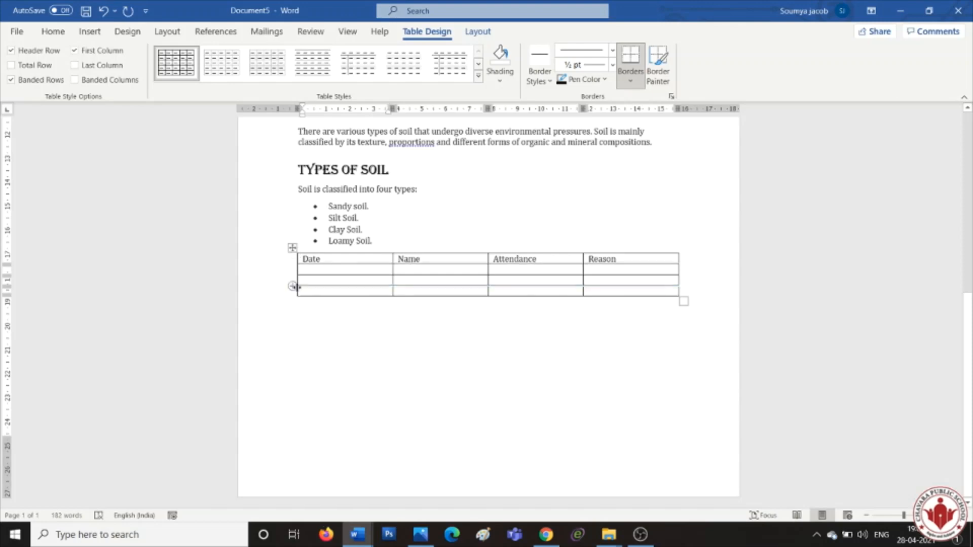
mouse_move(293, 249)
left_mouse_down()
mouse_move(284, 295)
mouse_move(272, 306)
mouse_move(341, 329)
mouse_move(308, 321)
mouse_move(293, 268)
mouse_move(293, 333)
left_mouse_up()
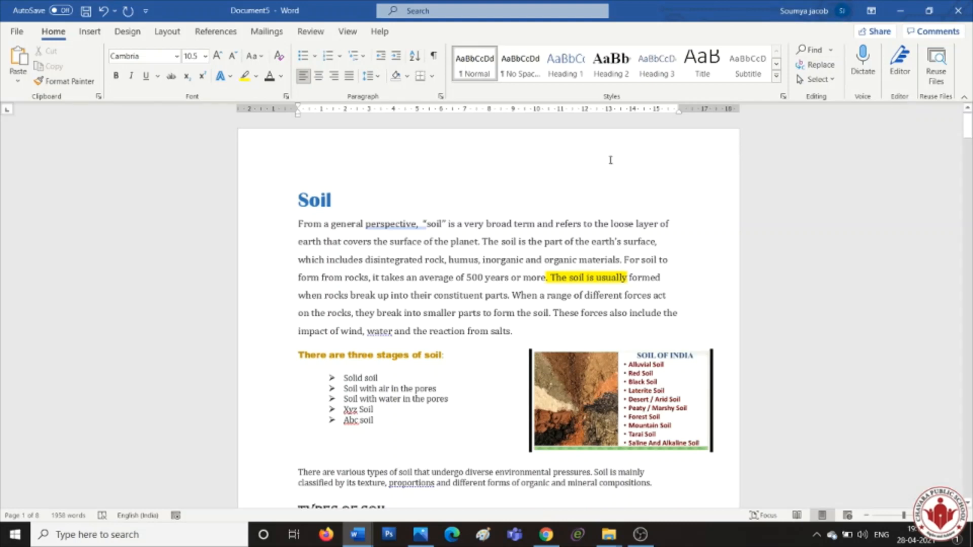
Step: Insert the Blank (Three Columns) header into the document
left_click_drag(968, 138, 969, 163)
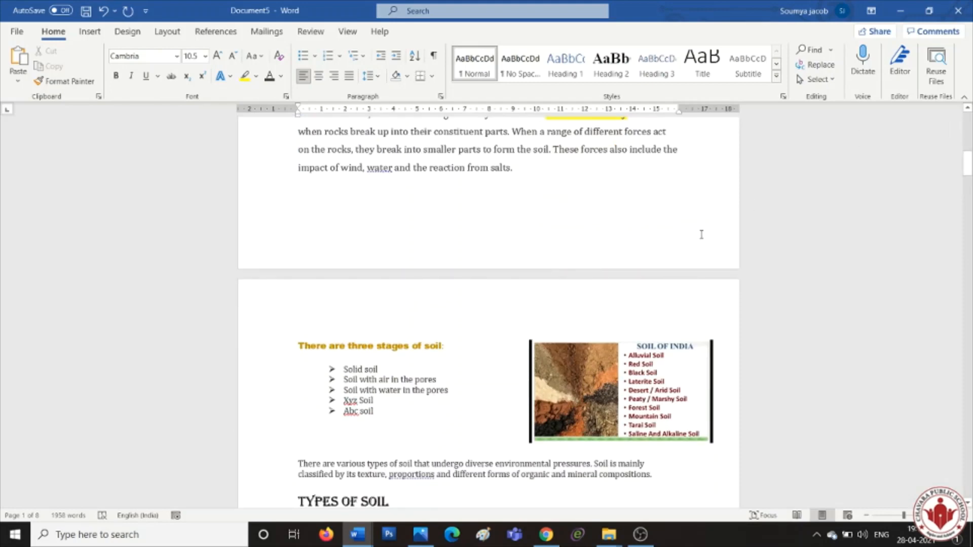
left_click(90, 32)
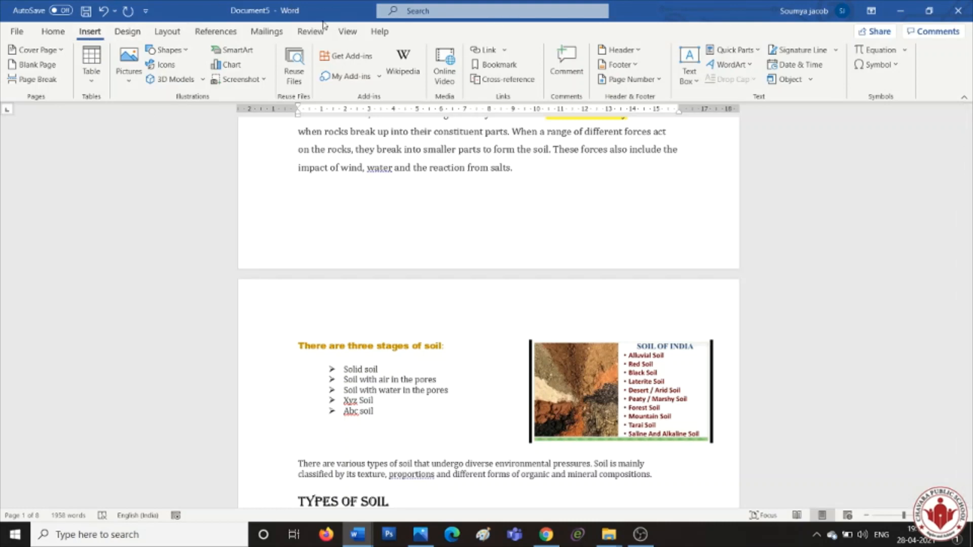
left_click(638, 49)
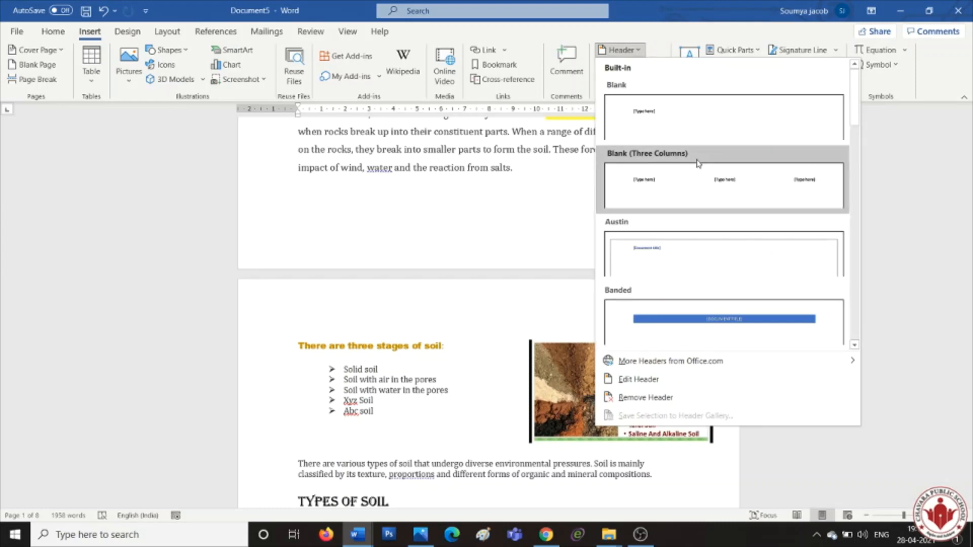
left_click(648, 176)
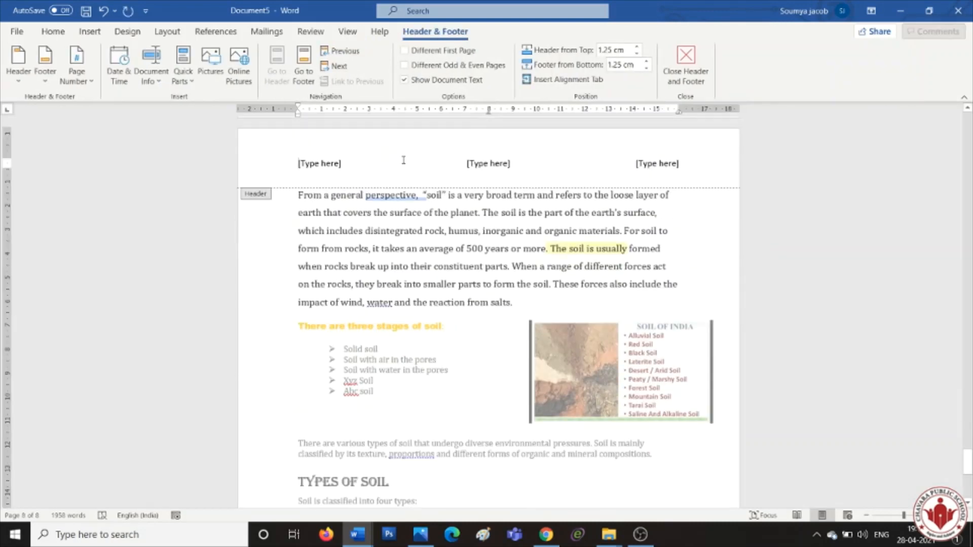
Step: Replace the first header placeholder with "Chavara Public School Pala" and move on to the middle placeholder
left_click(344, 163)
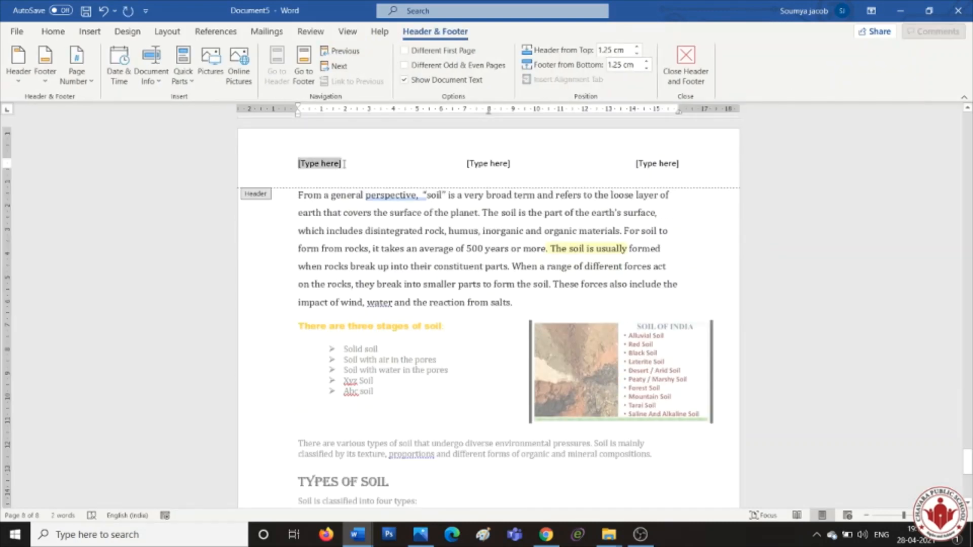
type("Chavara")
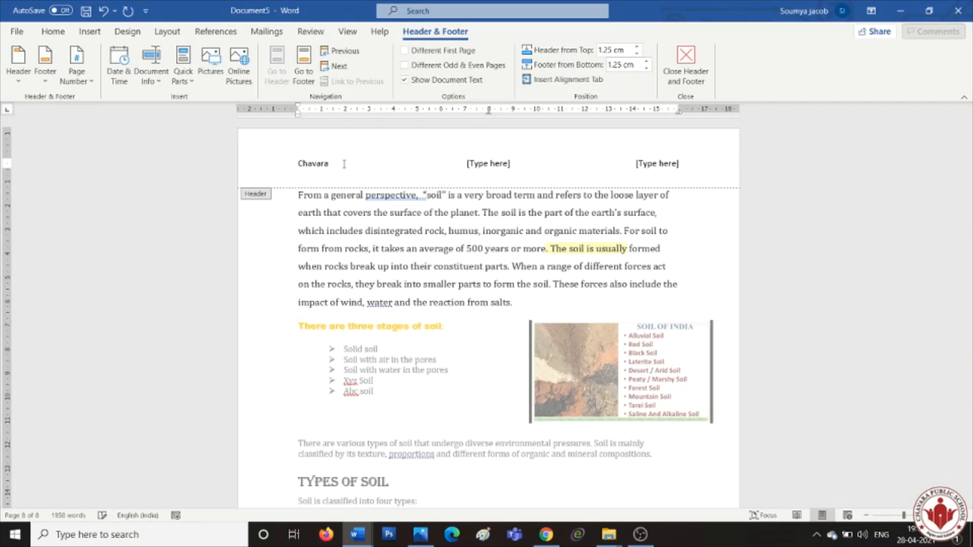
type(" Public School Pala")
key("Tab")
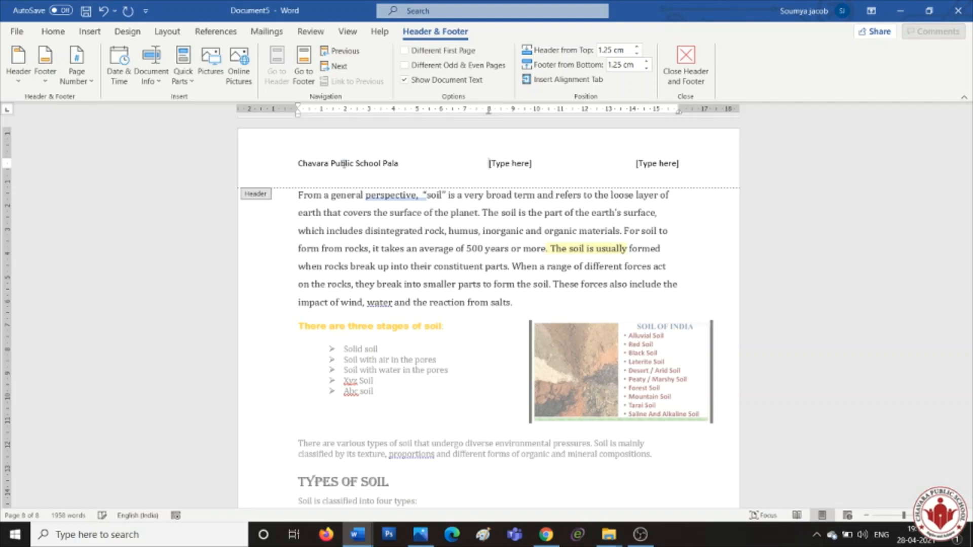
Step: Replace the middle header placeholder with the author's name, undoing the stray line break
key("Delete")
key("Delete")
type("Soumyaj")
key("Return")
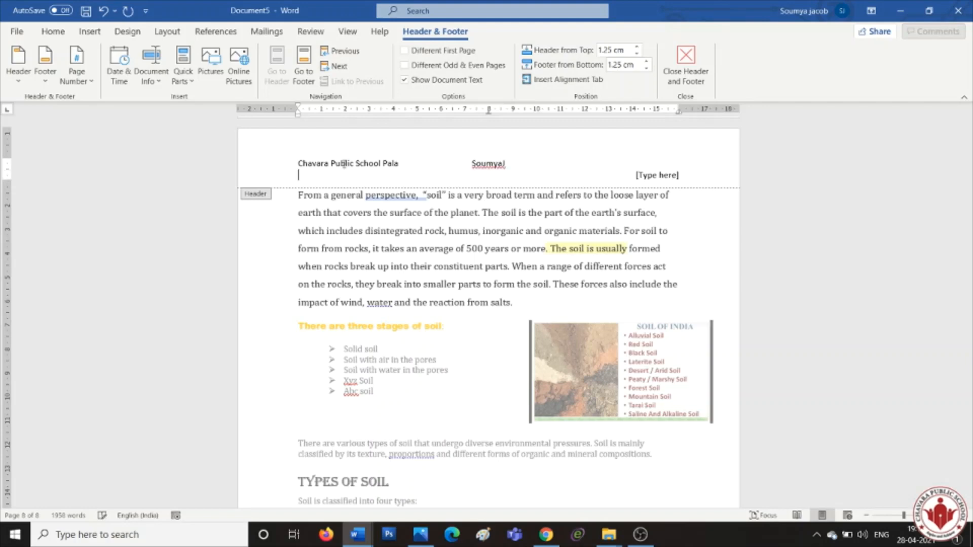
key("ctrl+z")
key("ctrl+z")
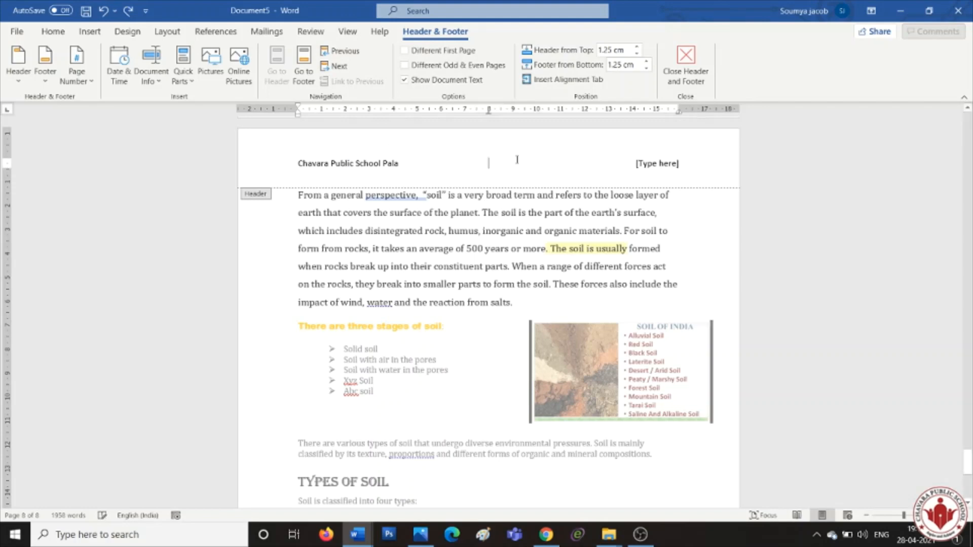
type("Soumya.")
Step: Replace the last header placeholder with "Soil" and return to the document body
left_click(679, 164)
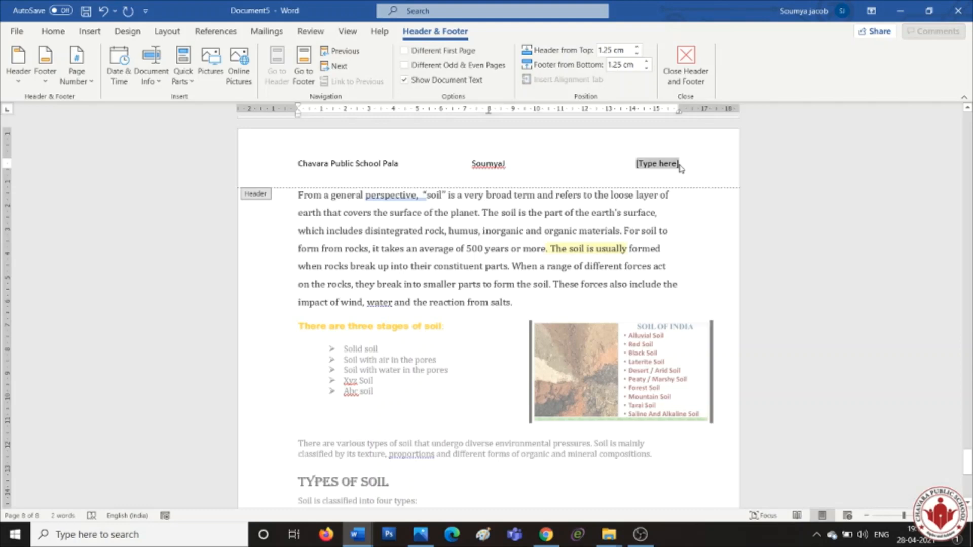
key("BackSpace")
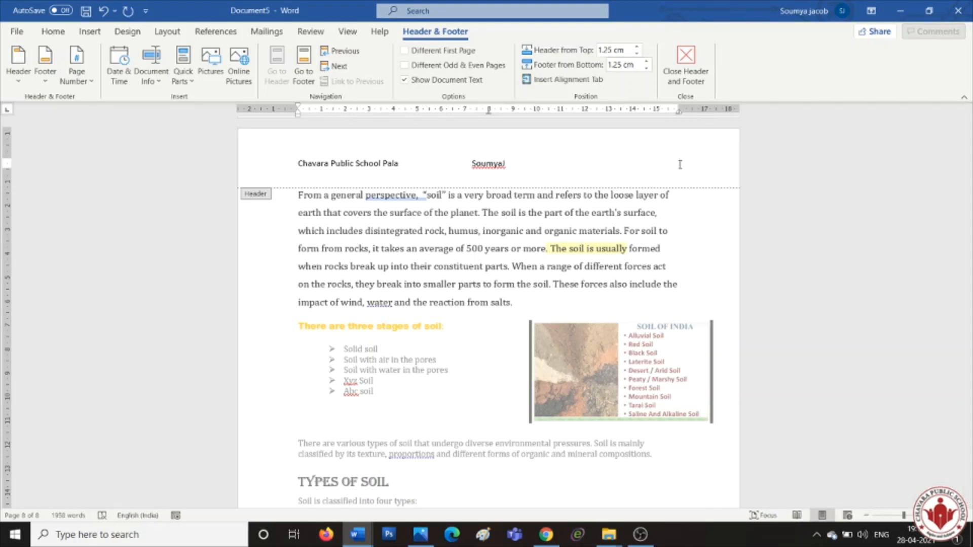
type("Soil")
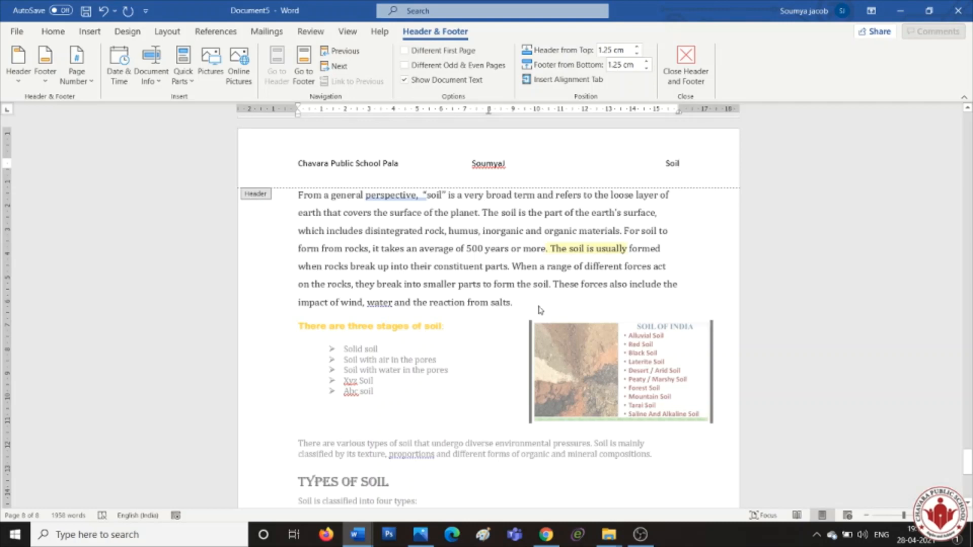
mouse_move(968, 461)
left_mouse_down()
mouse_move(968, 484)
mouse_move(969, 415)
mouse_move(971, 509)
mouse_move(967, 453)
left_mouse_up()
key("Escape")
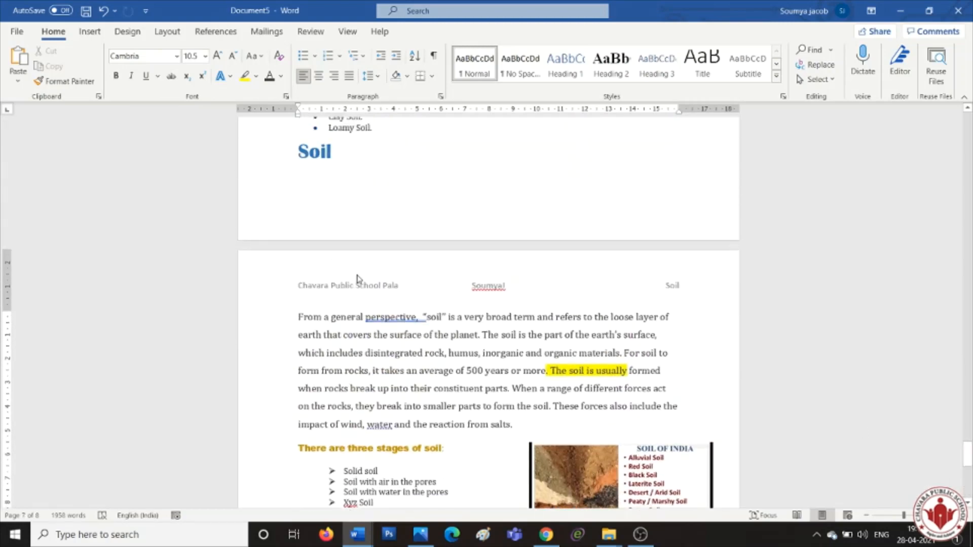
left_click(355, 317)
left_click_drag(967, 453, 967, 456)
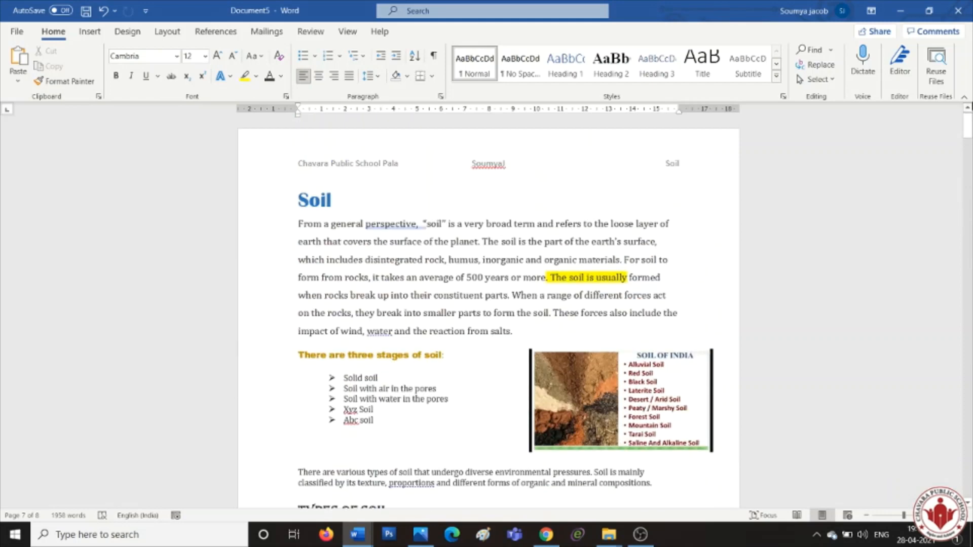
Step: Insert the Grid footer with page numbering, return to the body text and check the footer across the pages
left_click(409, 175)
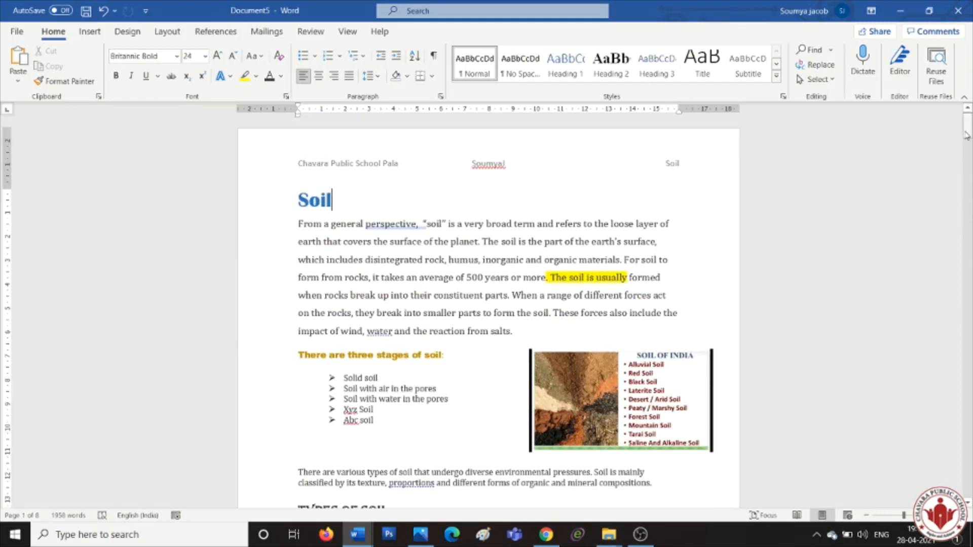
left_click_drag(968, 126, 968, 154)
left_click(512, 355)
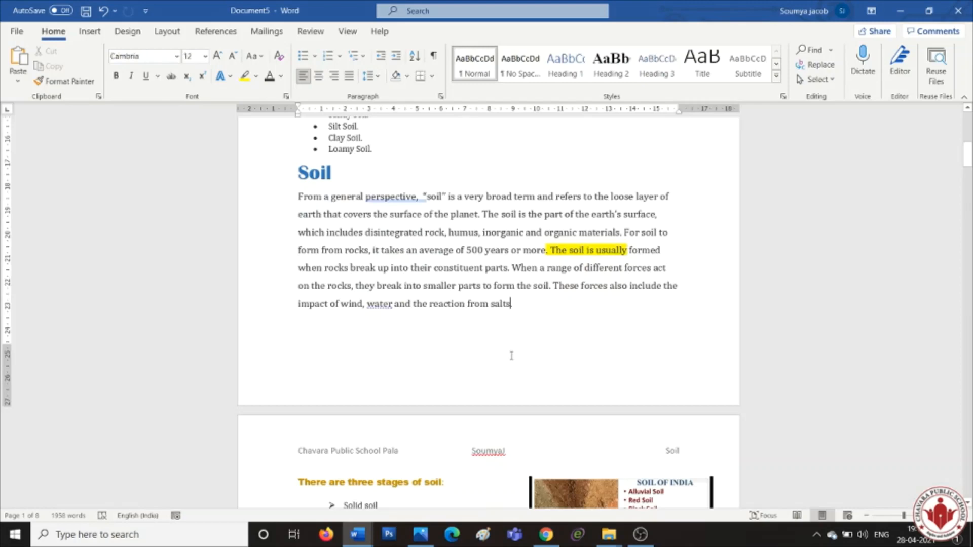
left_click(90, 34)
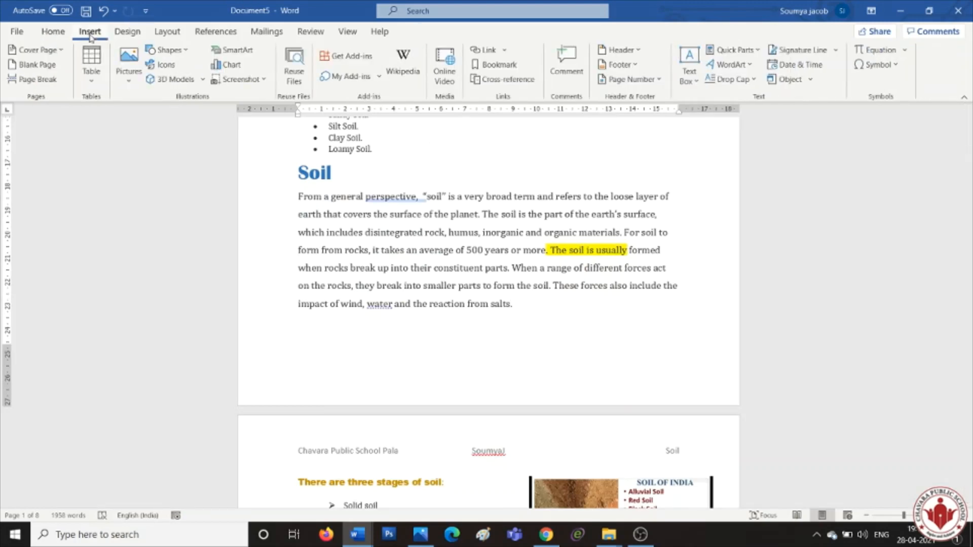
left_click(638, 66)
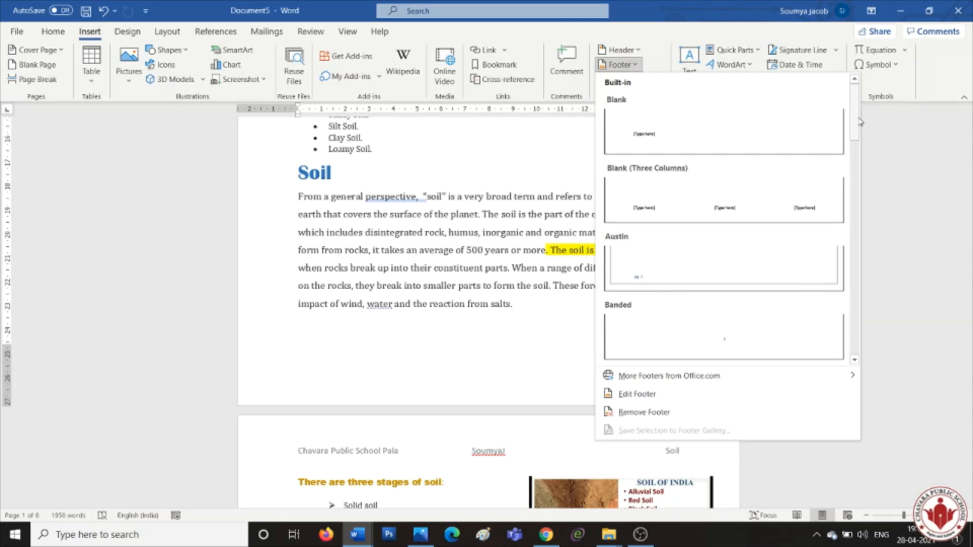
left_click_drag(858, 119, 871, 190)
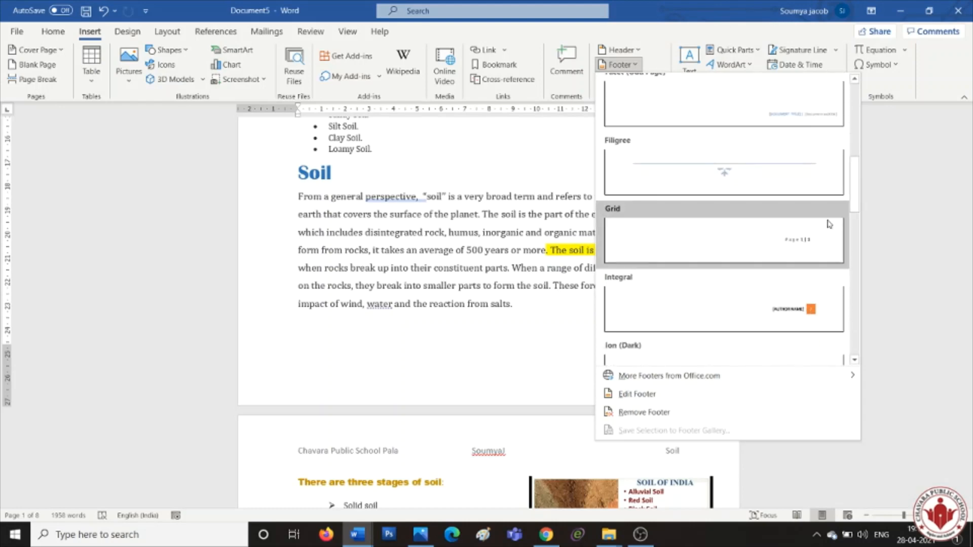
left_click(811, 233)
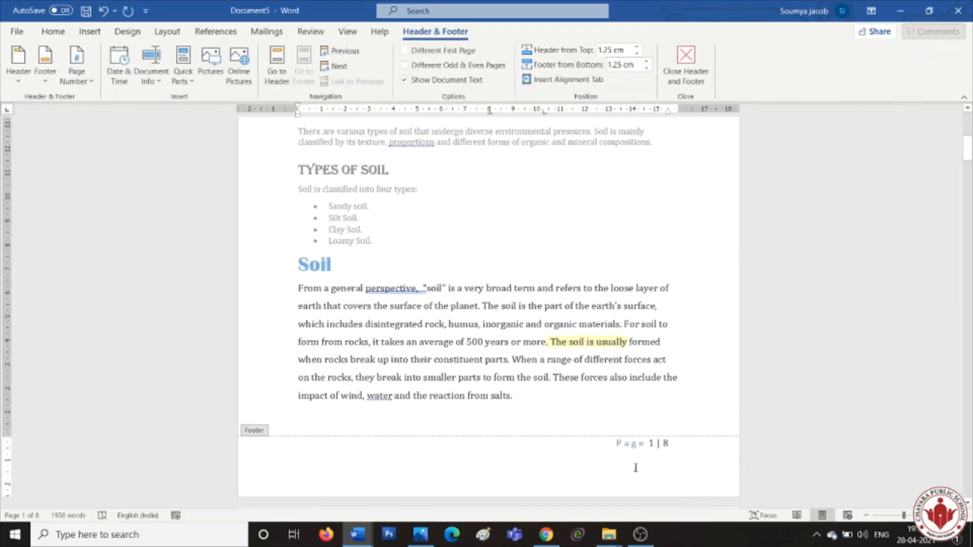
double_click(629, 432)
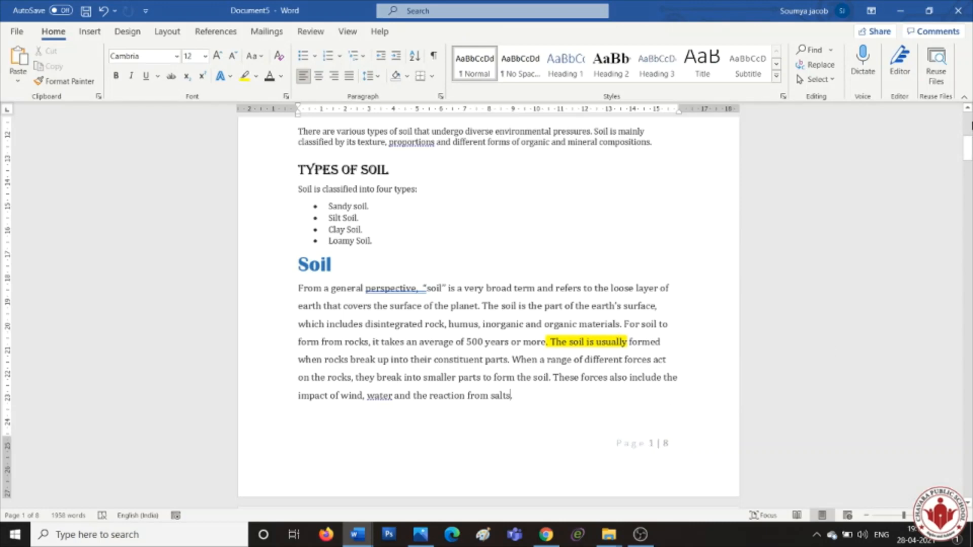
left_click_drag(968, 142, 971, 327)
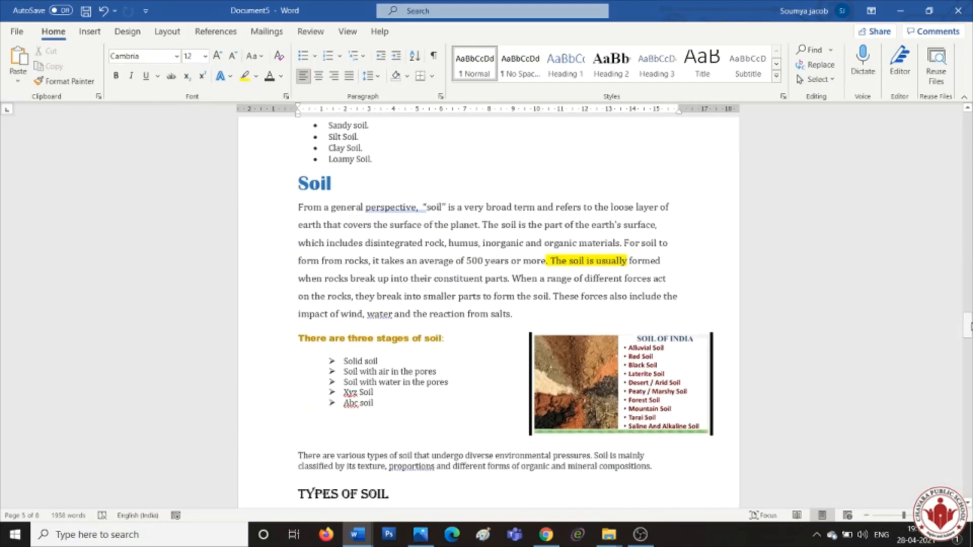